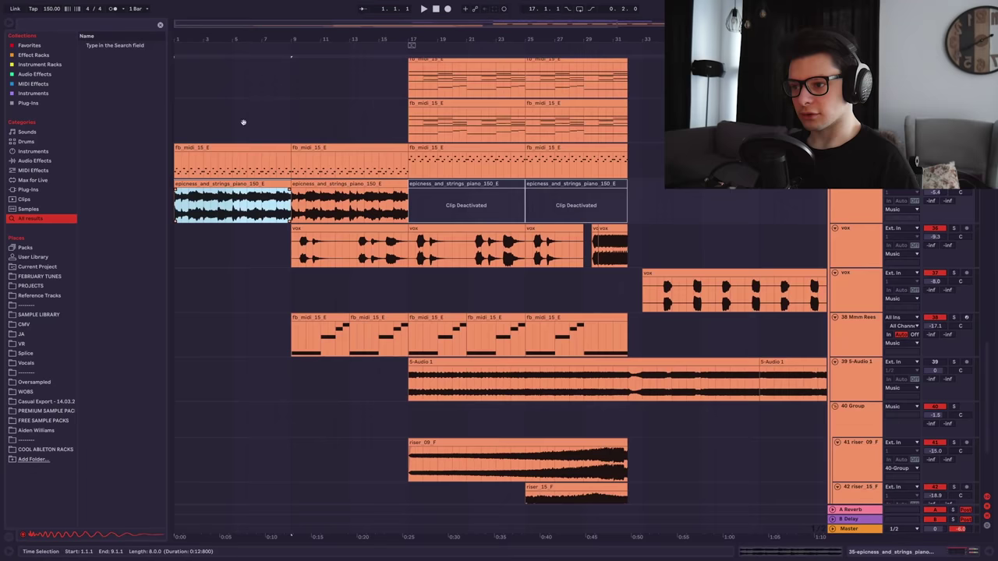
# - Collapse the Drums and Music groups in the arrangement and play the track from bar 1
pyautogui.scroll(5, 339, 352)
pyautogui.scroll(-5, 400, 146)
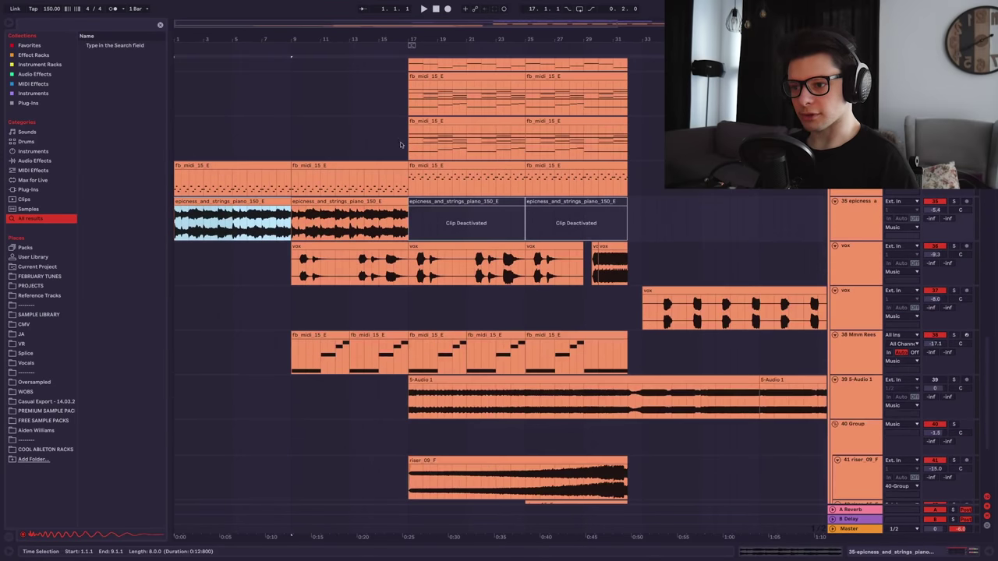
pyautogui.scroll(-3, 400, 147)
pyautogui.scroll(5, 776, 290)
pyautogui.scroll(7, 778, 307)
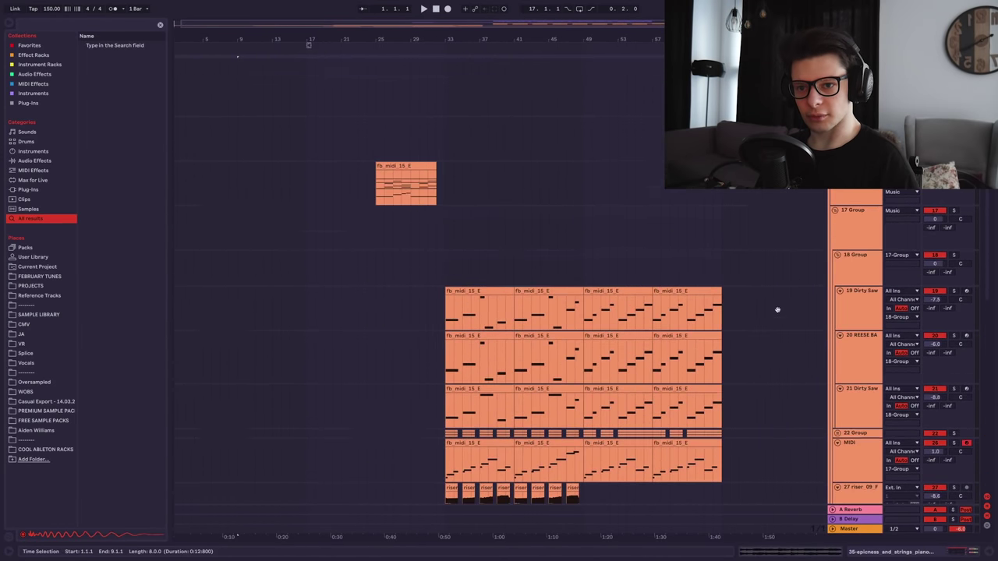
pyautogui.scroll(-10, 777, 307)
pyautogui.scroll(-1, 227, 115)
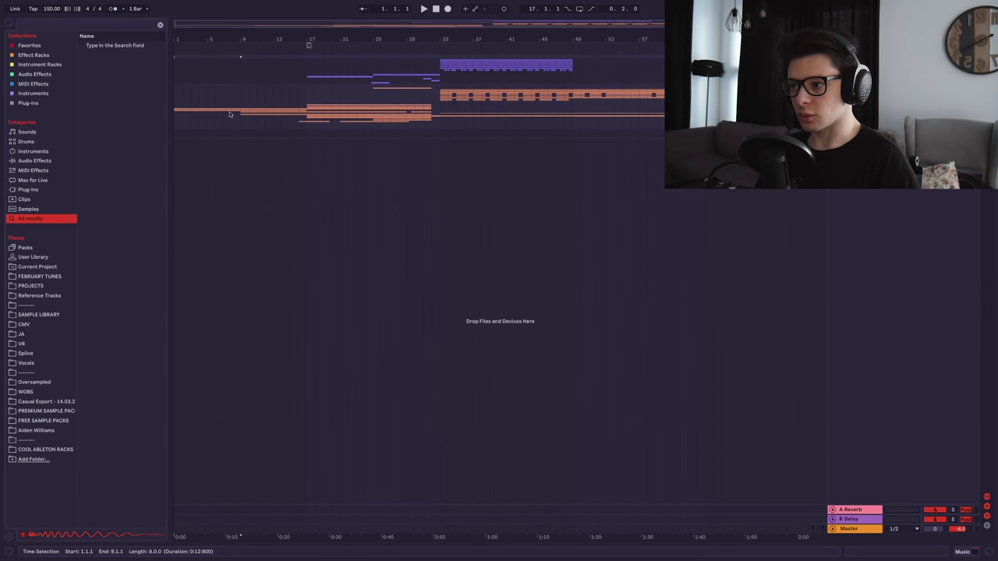
pyautogui.moveTo(173, 120); pyautogui.dragTo(556, 110)
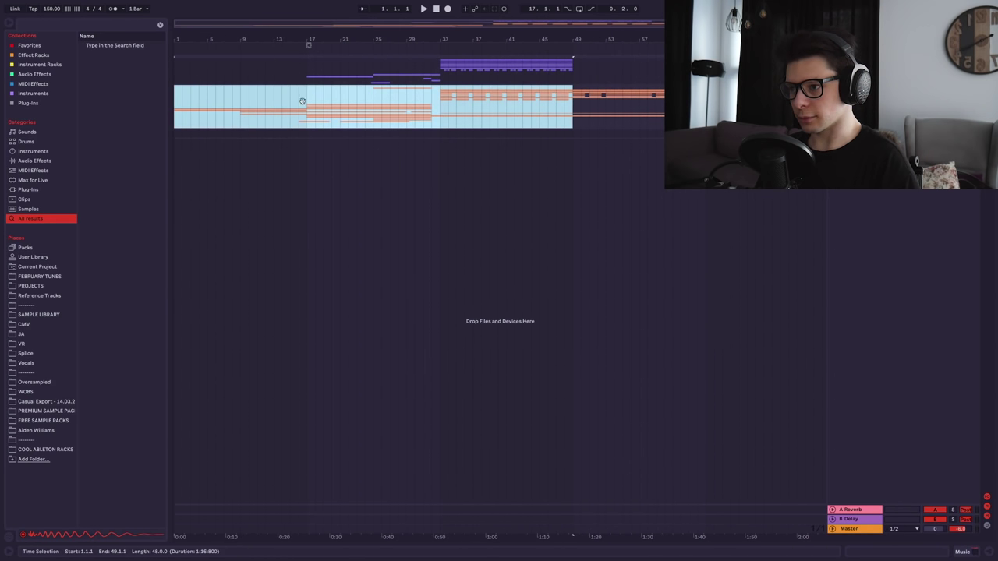
pyautogui.click(176, 116)
pyautogui.press('space')
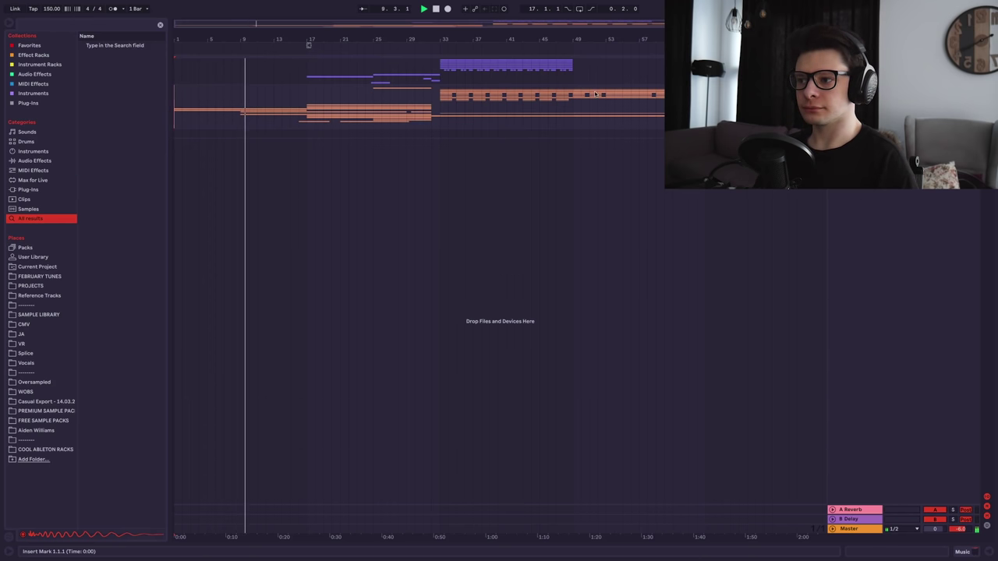
# - Unfold the track groups and examine the piano, vocal, bass and riser clips during playback
pyautogui.press('u')
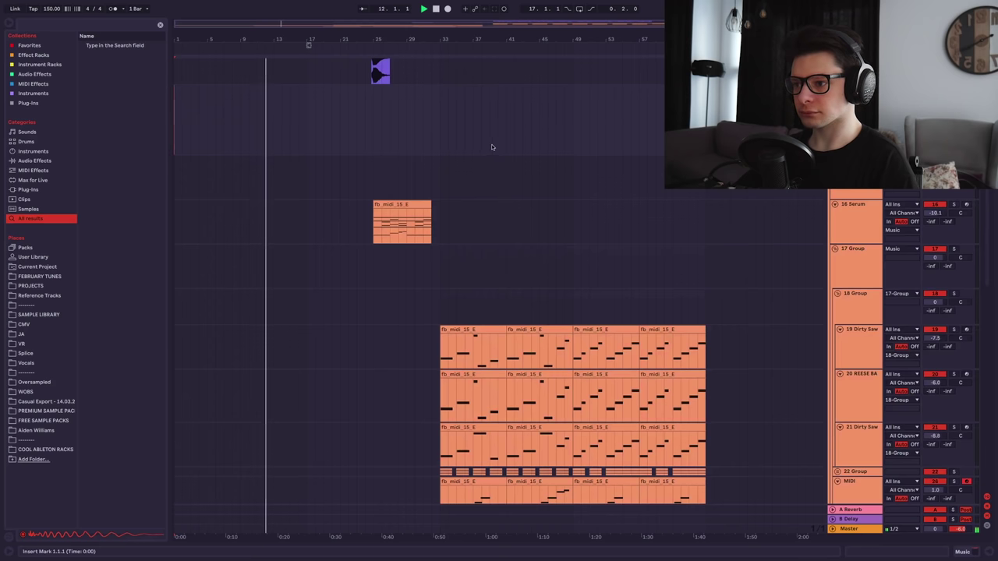
pyautogui.scroll(-10, 491, 147)
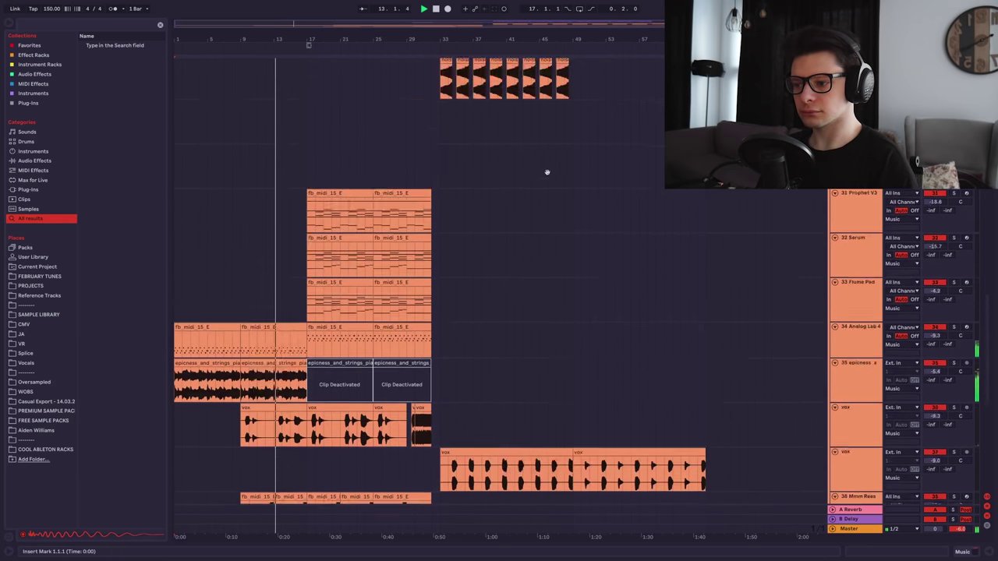
pyautogui.scroll(-1, 548, 172)
pyautogui.press('+')
pyautogui.scroll(-5, 597, 183)
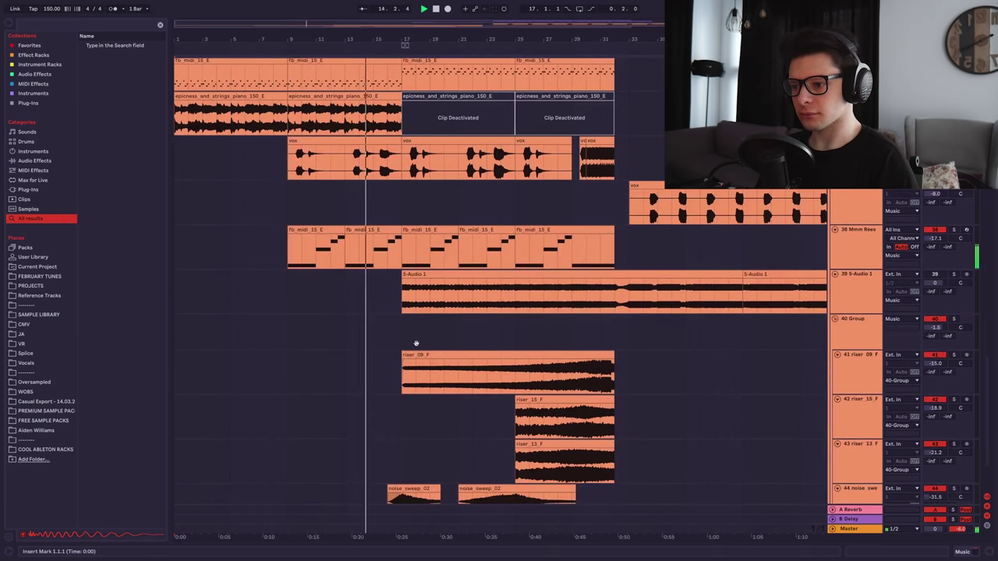
pyautogui.scroll(-3, 426, 313)
pyautogui.press('-')
pyautogui.press('-')
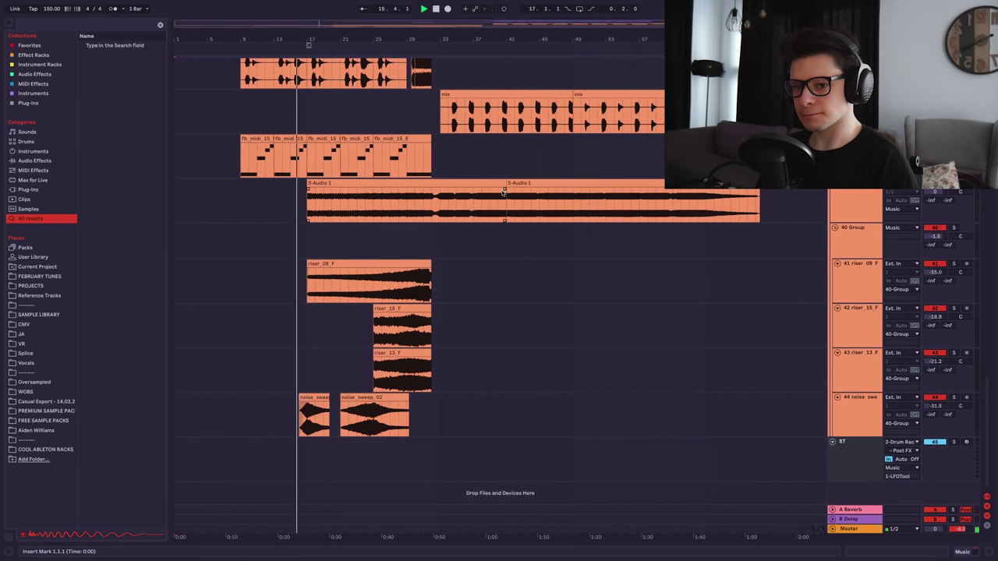
# - Delete the S-Audio 1 track above the riser group
pyautogui.scroll(1, 687, 204)
pyautogui.click(867, 237)
pyautogui.press('Delete')
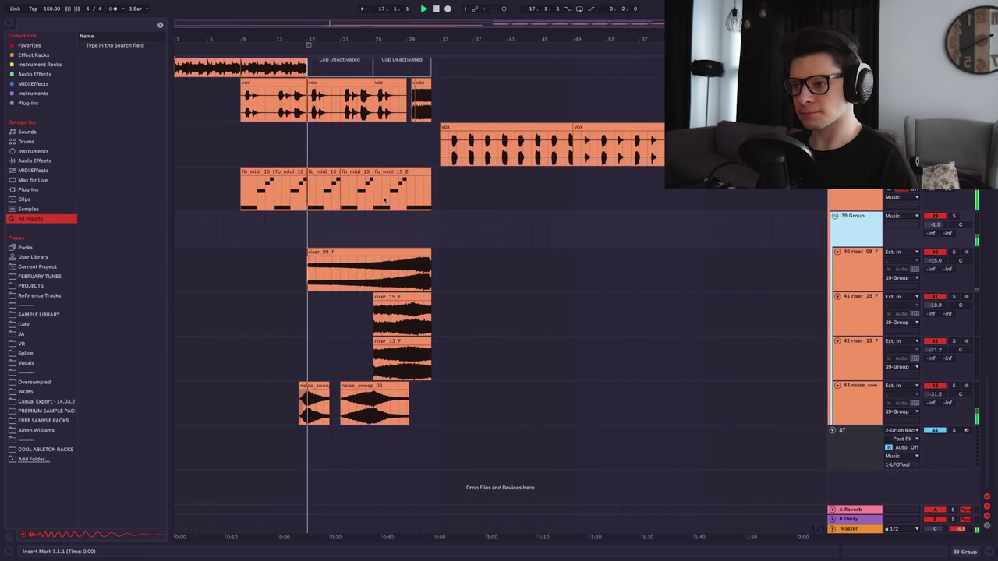
# - Examine the buildup drums, buildup synths and drop bass layers during playback
pyautogui.scroll(3, 362, 204)
pyautogui.hscroll(-2, 519, 140)
pyautogui.scroll(4, 508, 149)
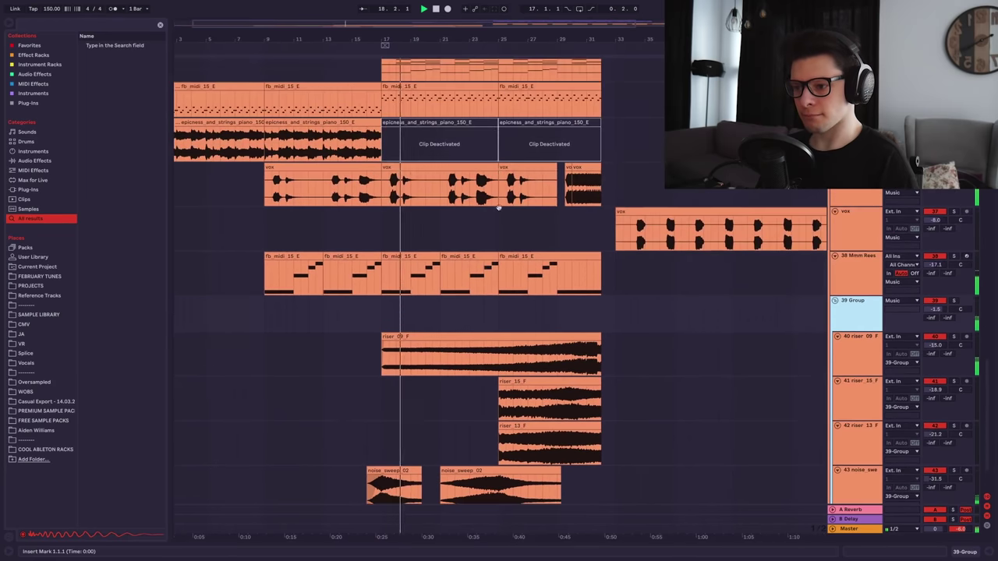
pyautogui.scroll(15, 507, 148)
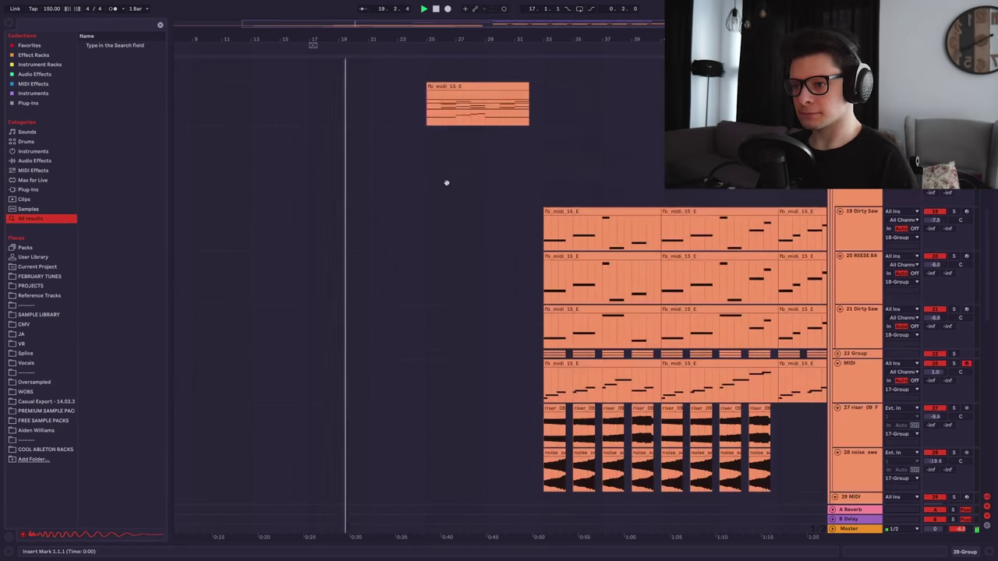
pyautogui.scroll(5, 467, 234)
pyautogui.scroll(8, 421, 374)
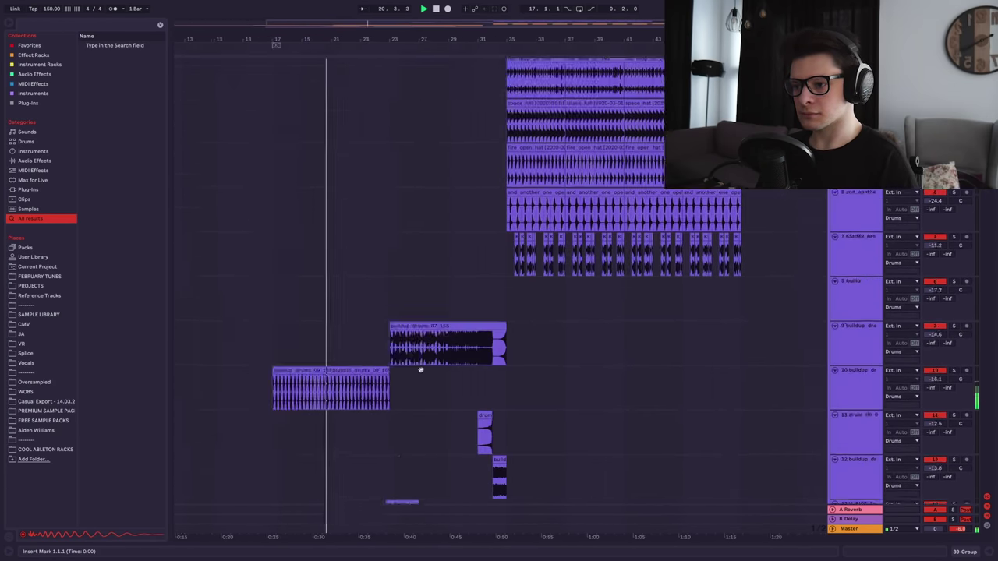
pyautogui.scroll(-6, 606, 195)
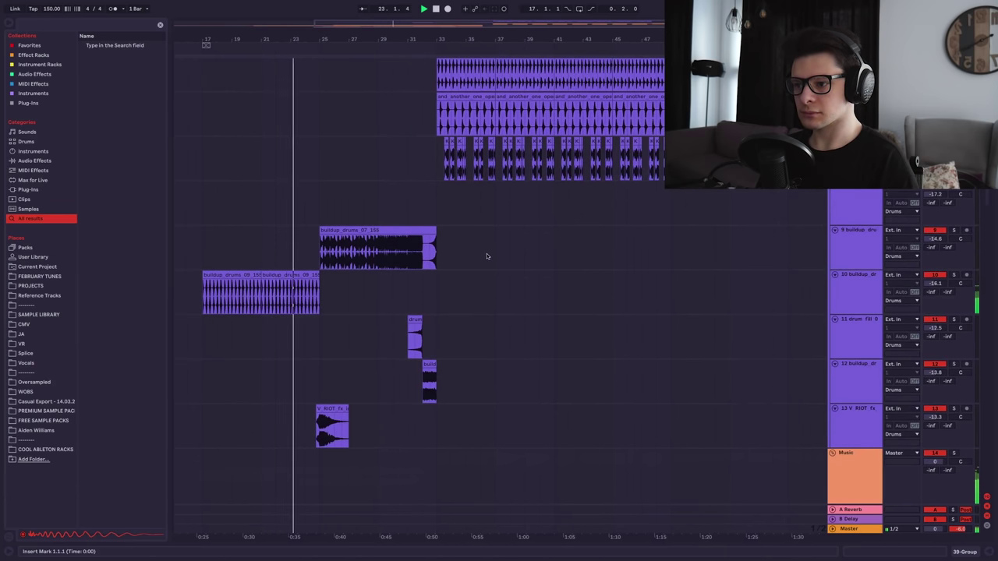
pyautogui.scroll(-5, 512, 330)
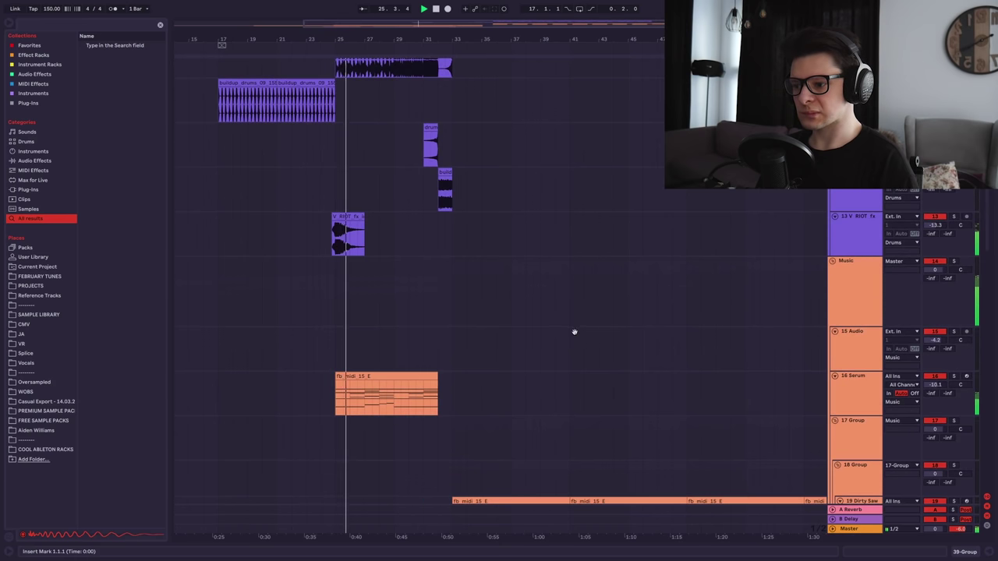
pyautogui.scroll(-5, 573, 332)
pyautogui.scroll(-7, 549, 317)
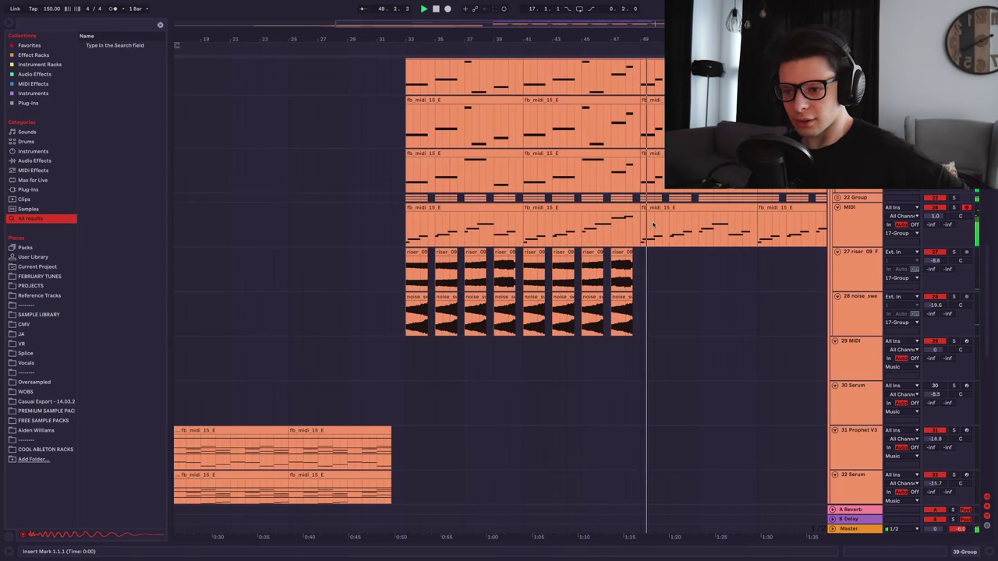
# - Review the drop's bass and drum layers, and return to the intro clips on the music tracks
pyautogui.scroll(5, 653, 225)
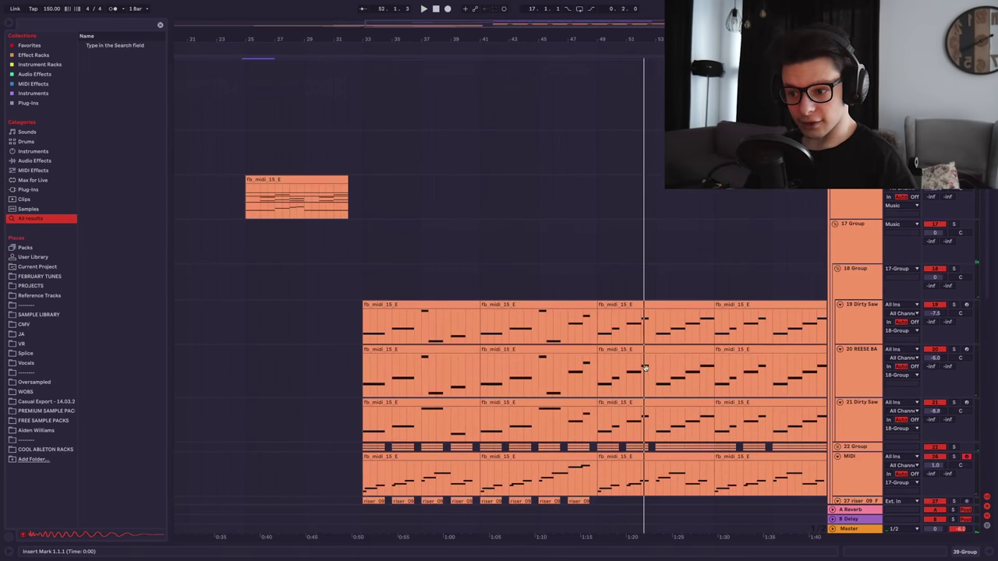
pyautogui.moveTo(672, 302); pyautogui.dragTo(743, 238)
pyautogui.scroll(10, 778, 233)
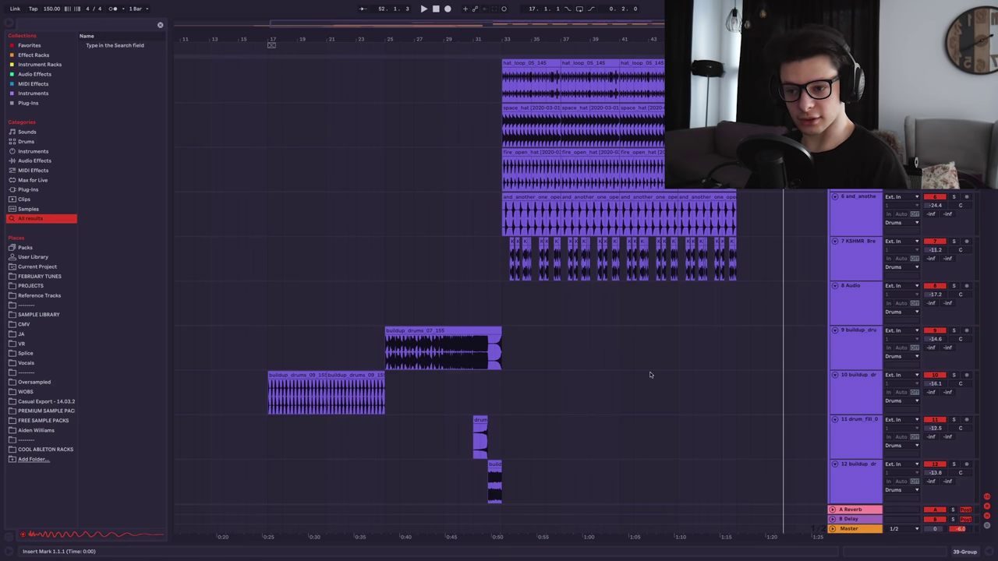
pyautogui.scroll(-20, 665, 285)
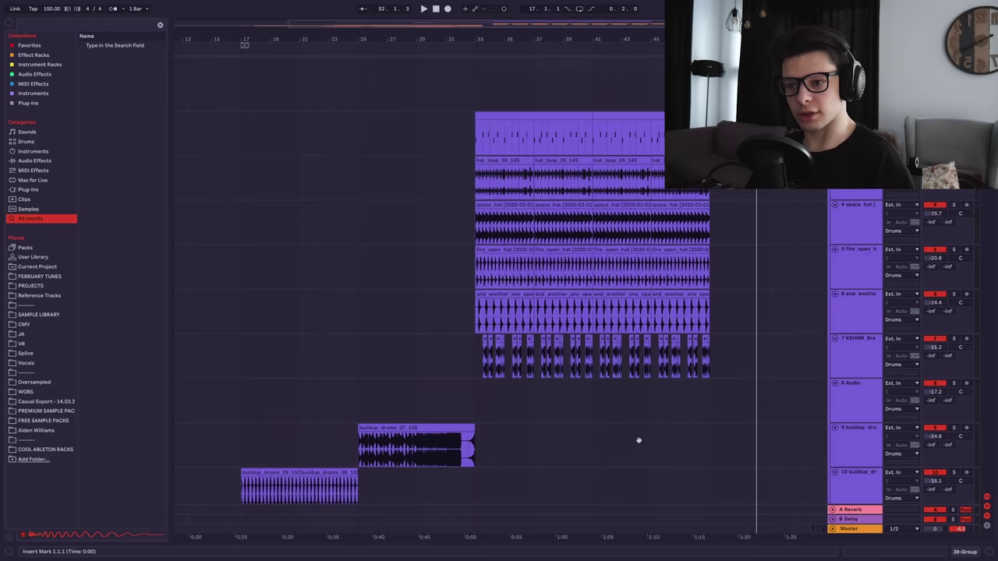
pyautogui.scroll(-3, 634, 134)
pyautogui.scroll(-5, 641, 289)
pyautogui.scroll(4, 289, 211)
pyautogui.scroll(-2, 288, 211)
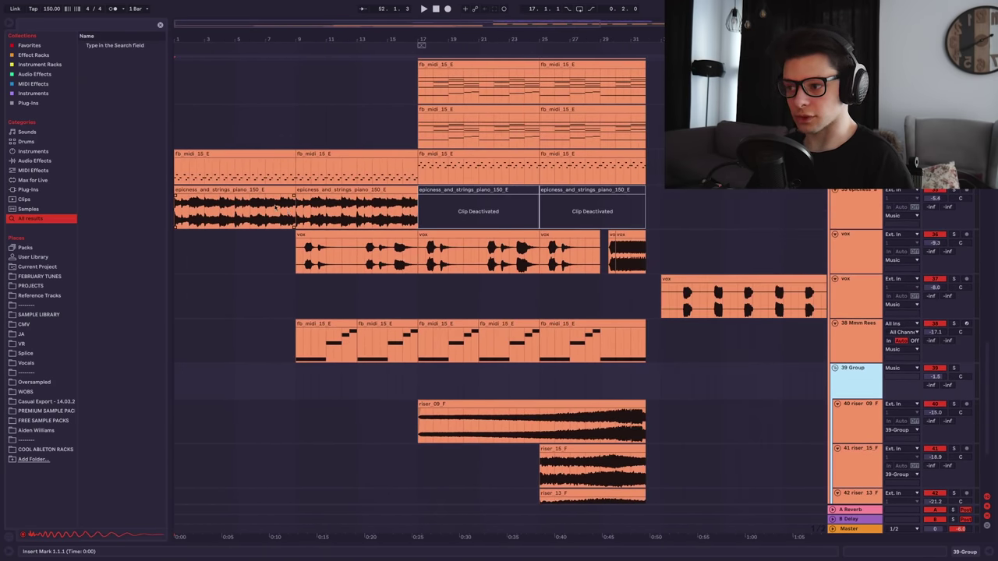
# - Solo the epicness and strings piano track and find its source loop in the Oversampled GALAXY Piano Loops folder
pyautogui.click(242, 191)
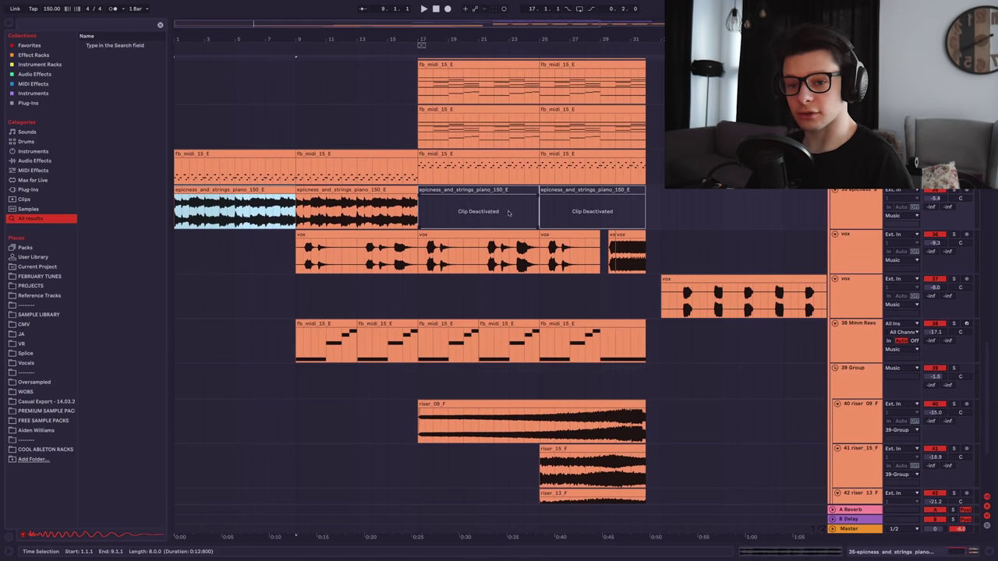
pyautogui.click(954, 191)
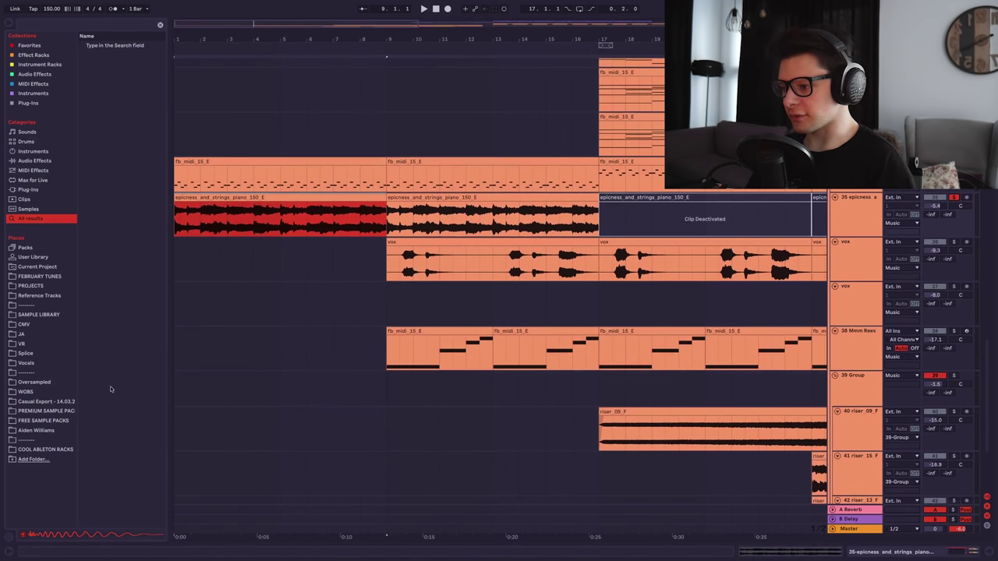
pyautogui.press('x')
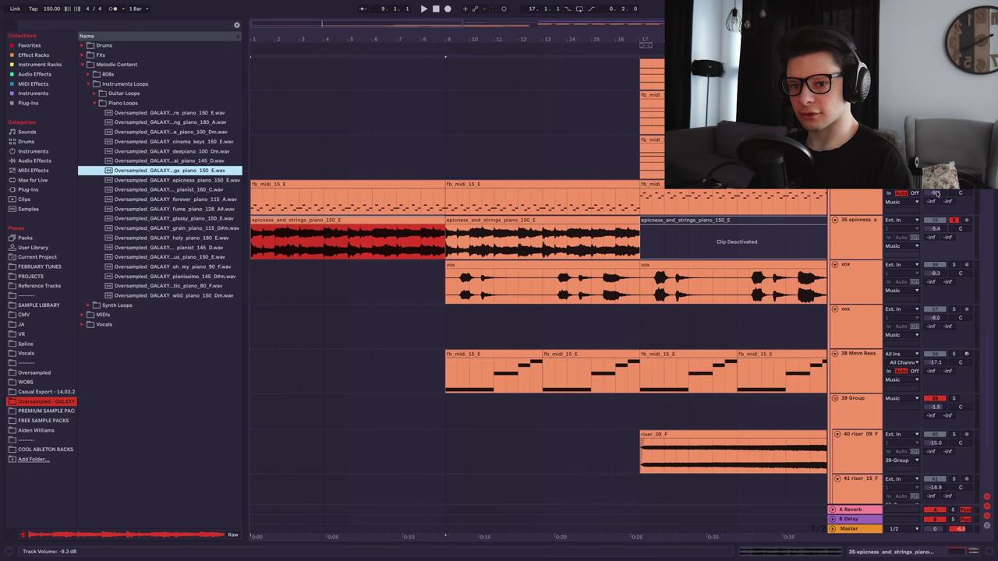
pyautogui.click(347, 220)
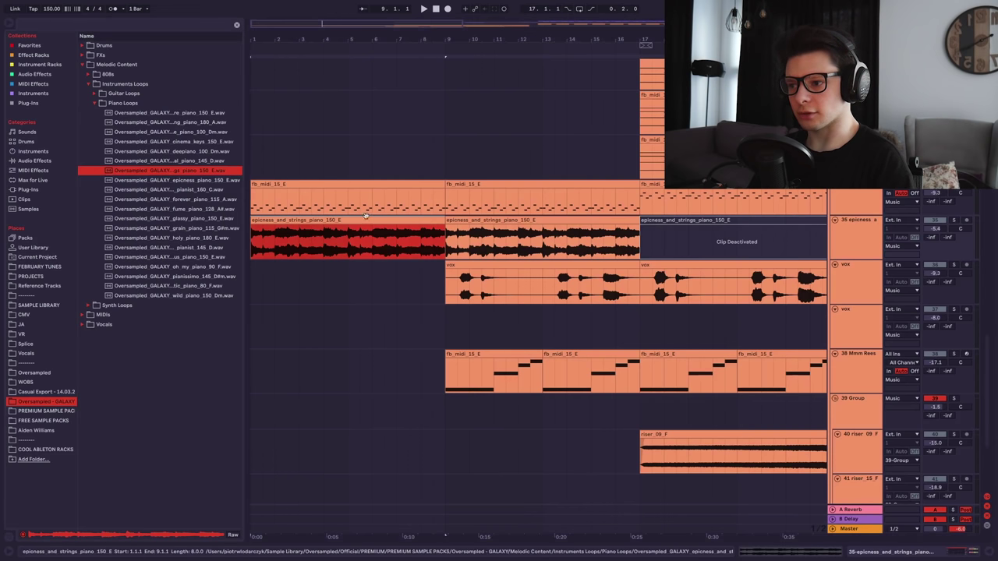
# - Solo the Analog Lab 4 track and play its MIDI part from bar 8
pyautogui.press('space')
pyautogui.click(324, 201)
pyautogui.press('s')
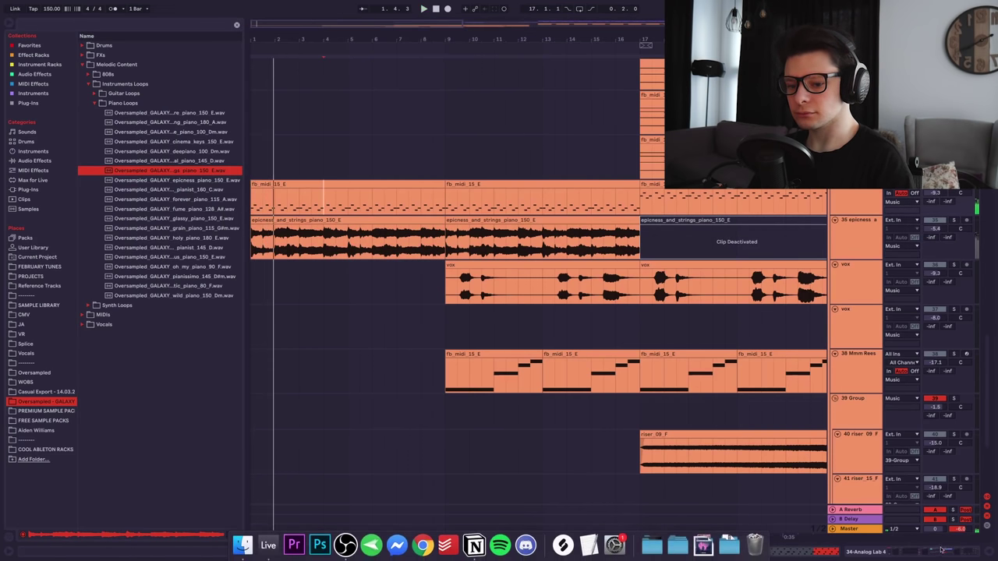
pyautogui.click(331, 241)
pyautogui.scroll(1, 373, 213)
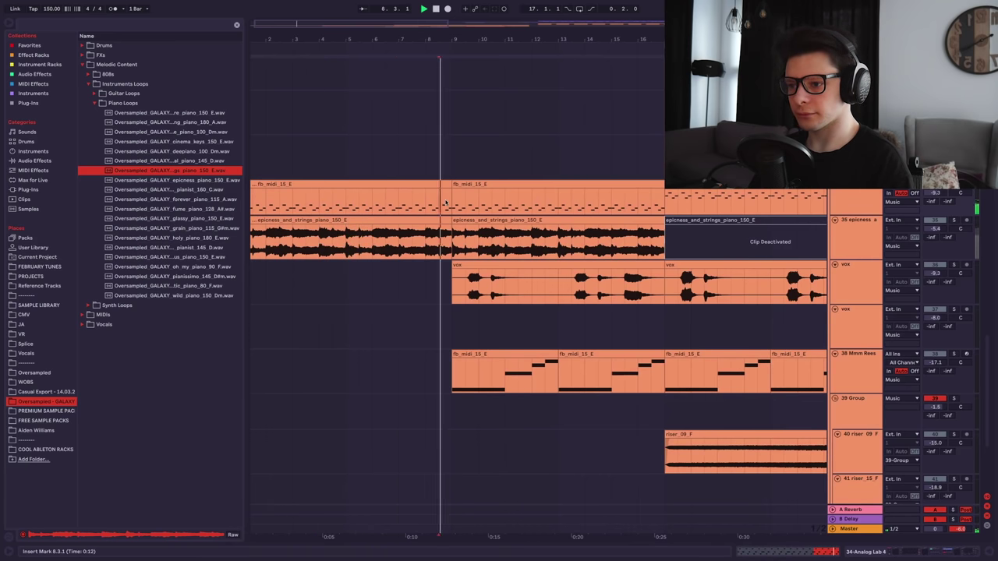
# - Show the Analog Lab 4 device chain and audition the LittleAlterBoy effect with its plug-in window open
pyautogui.doubleClick(463, 185)
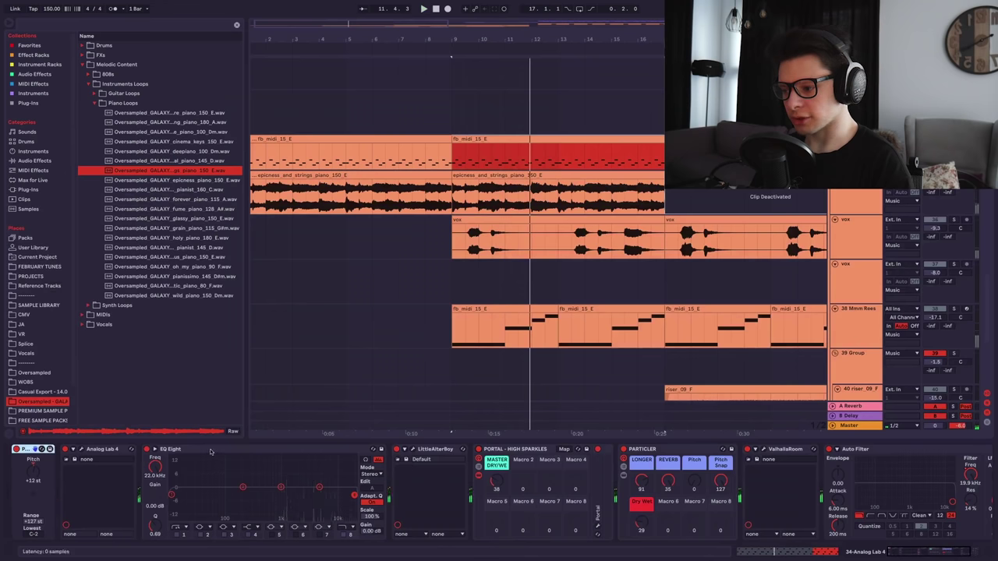
pyautogui.click(209, 452)
pyautogui.click(409, 450)
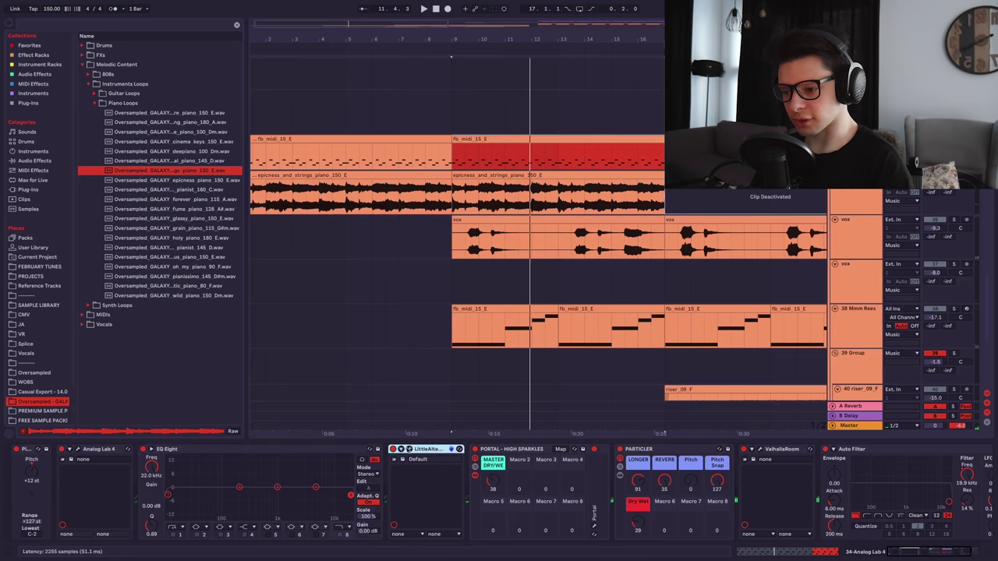
pyautogui.click(410, 450)
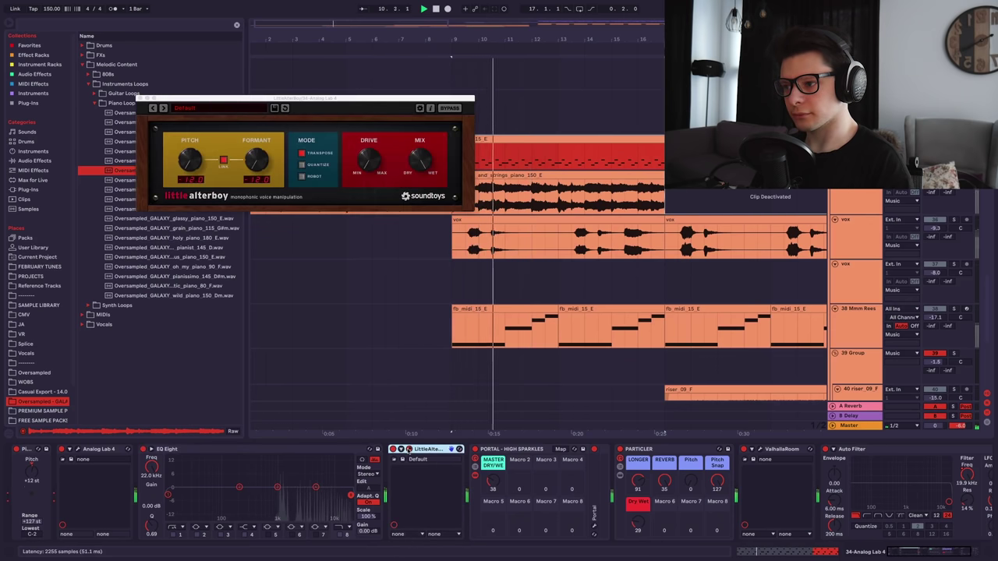
pyautogui.click(409, 450)
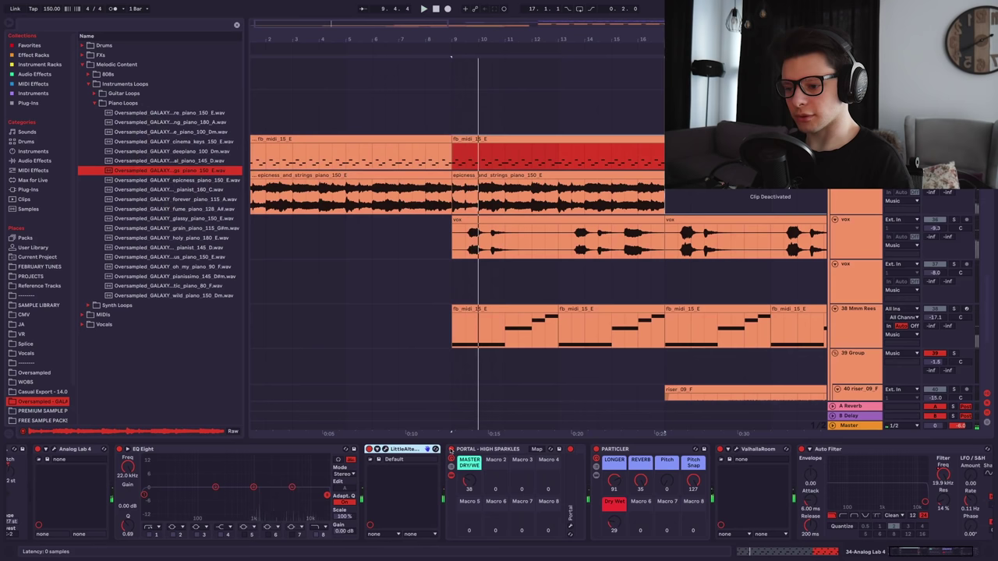
# - Try a higher Master Dry/Wet amount on the PORTAL - HIGH SPARKLES rack during playback and undo the change
pyautogui.moveTo(469, 481); pyautogui.dragTo(469, 411)
pyautogui.press('space')
pyautogui.hotkey('ctrl', 'z')
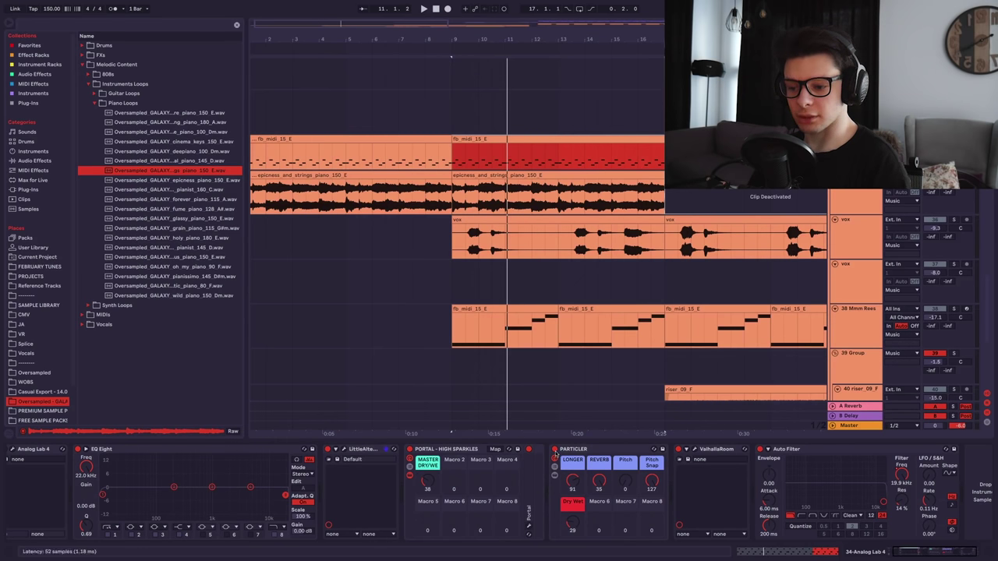
# - Try a higher Dry Wet amount on the PARTICLER rack and audition its effect
pyautogui.click(555, 450)
pyautogui.moveTo(572, 527); pyautogui.dragTo(571, 449)
pyautogui.press('space')
pyautogui.hscroll(1, 588, 525)
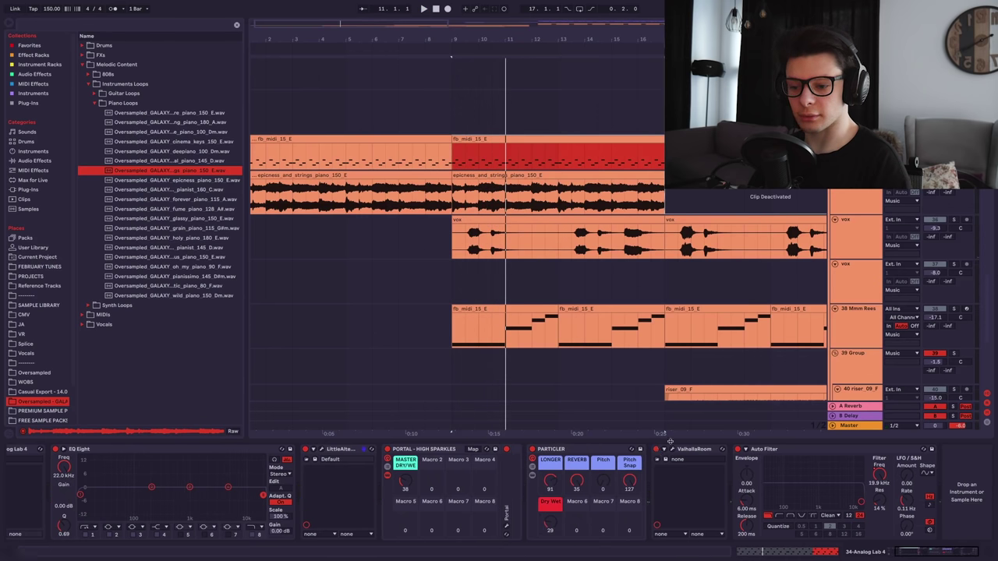
pyautogui.press('space')
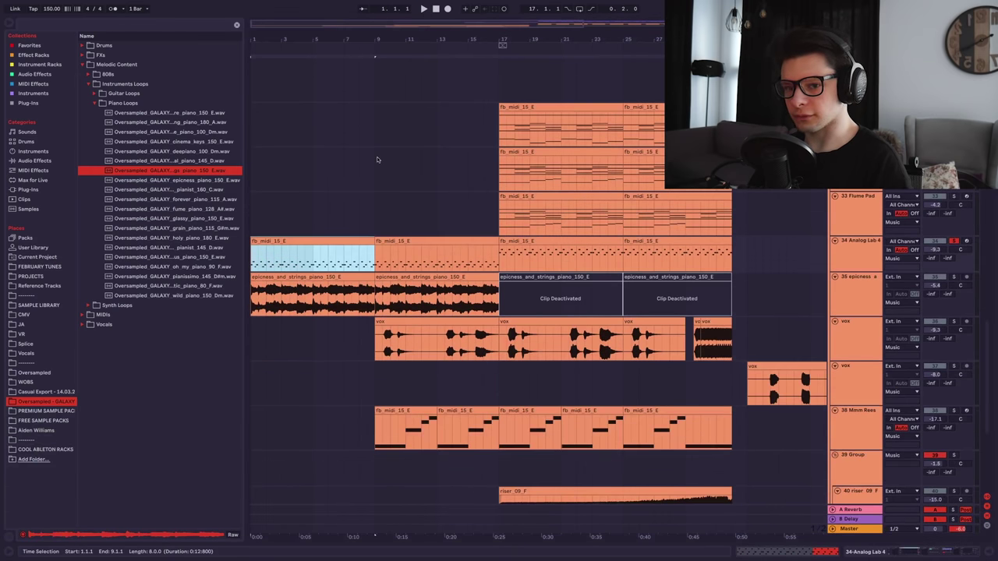
# - Unsolo the Analog Lab 4 track and play the intro from bar 1 together with the piano loop
pyautogui.click(952, 241)
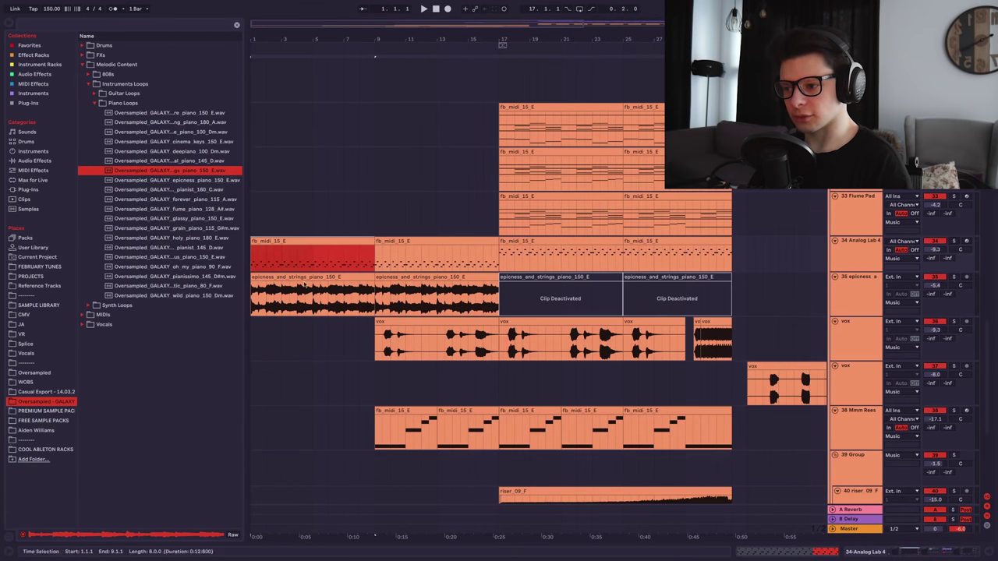
pyautogui.press('space')
pyautogui.scroll(3, 395, 281)
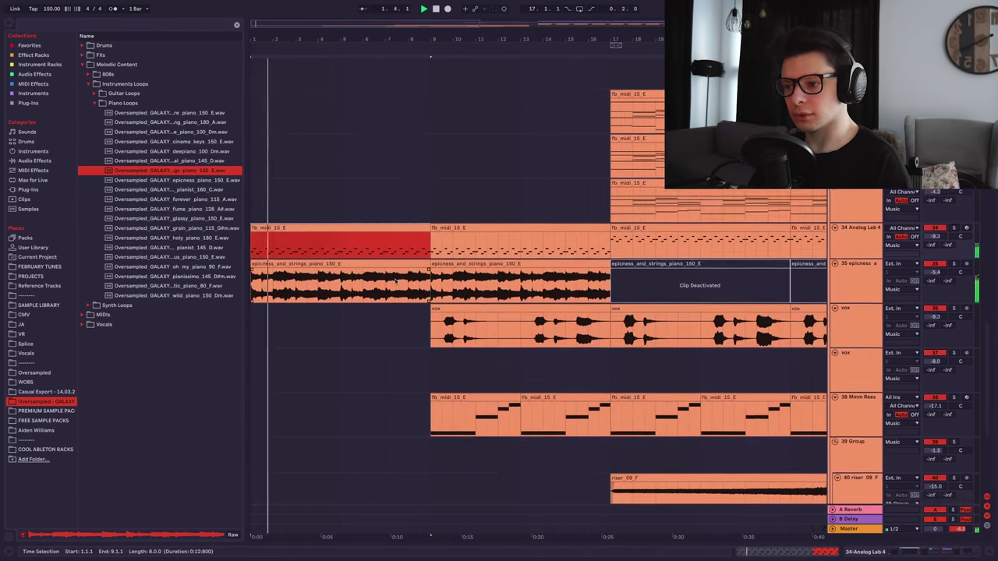
# - Solo the Mmm Reese Bass track and audition its first clip from bar 9
pyautogui.scroll(-5, 485, 115)
pyautogui.moveTo(507, 463); pyautogui.dragTo(511, 557)
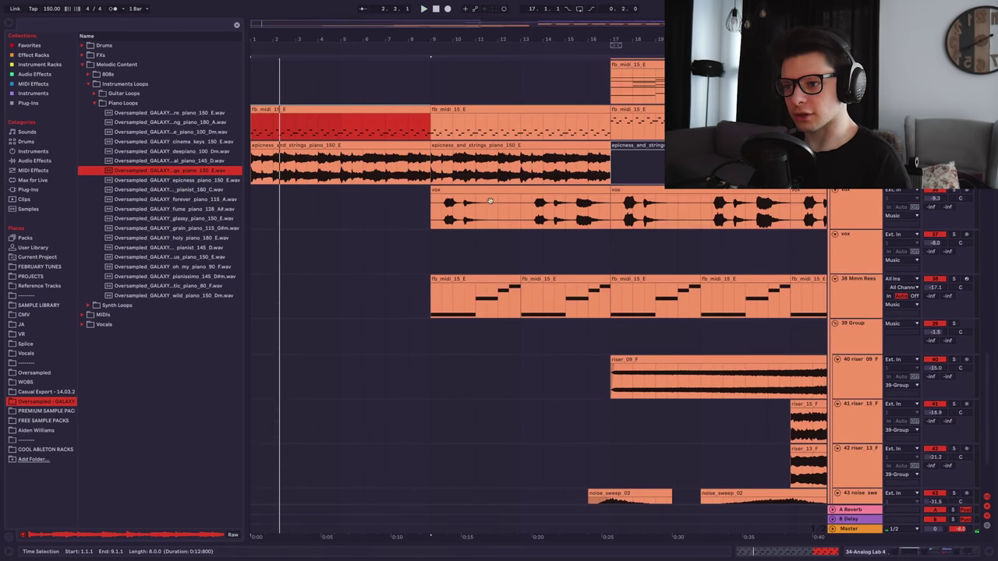
pyautogui.moveTo(522, 117); pyautogui.dragTo(527, 494)
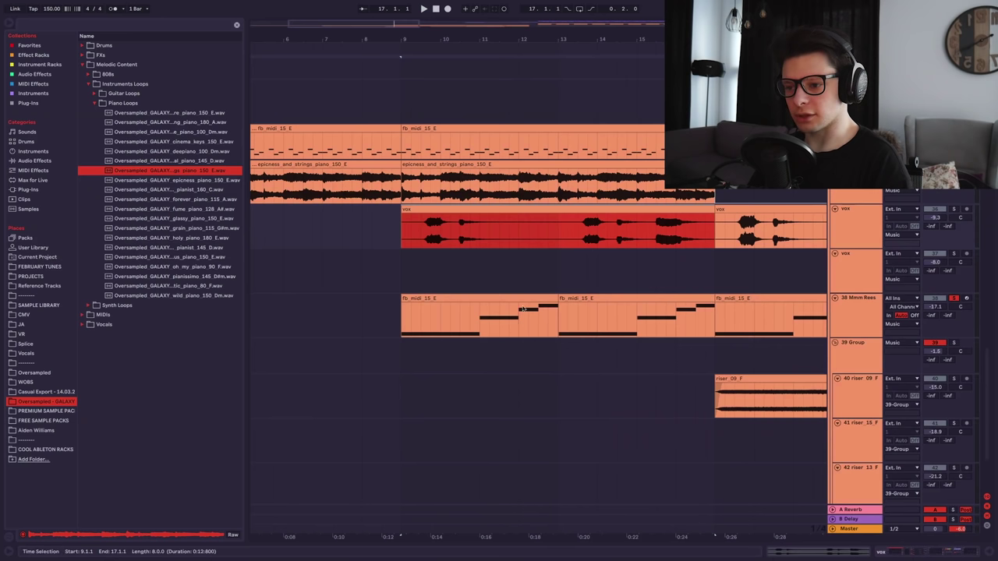
pyautogui.click(518, 298)
pyautogui.press('space')
# - Audition the successive notes of the Mmm Reese Bass clip one at a time, ending at the repeat on bar 13
pyautogui.click(480, 328)
pyautogui.press('space')
pyautogui.press('space')
pyautogui.click(517, 322)
pyautogui.press('space')
pyautogui.press('space')
pyautogui.click(538, 320)
pyautogui.press('space')
pyautogui.press('space')
pyautogui.click(560, 329)
pyautogui.press('space')
pyautogui.press('space')
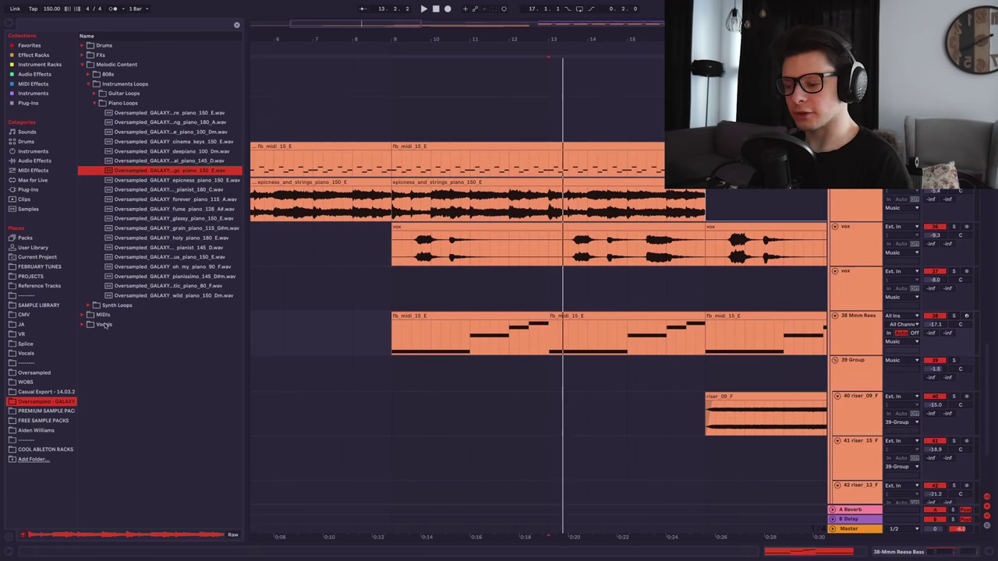
# - Find Oversampled_GALAXY_vocal_loop_25_150_E in the Vocal Loops folder and play the vox clips with the piano and bass up to bar 17
pyautogui.click(103, 324)
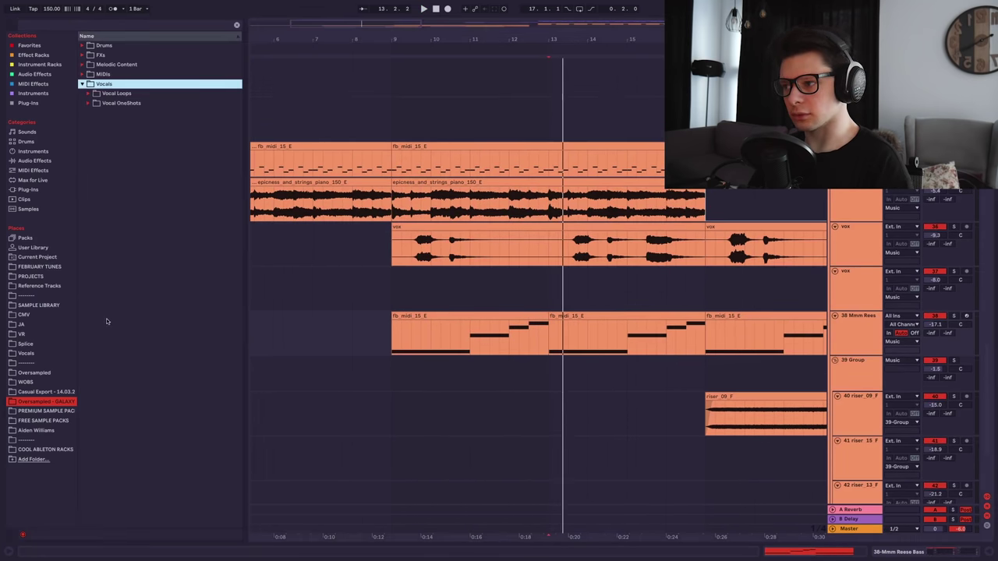
pyautogui.click(177, 317)
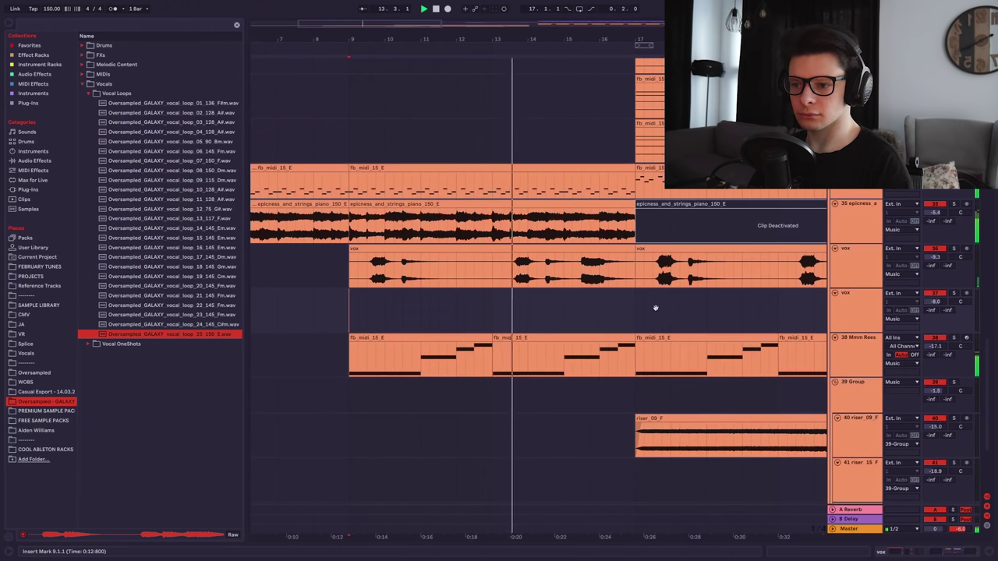
pyautogui.moveTo(654, 306); pyautogui.dragTo(507, 274)
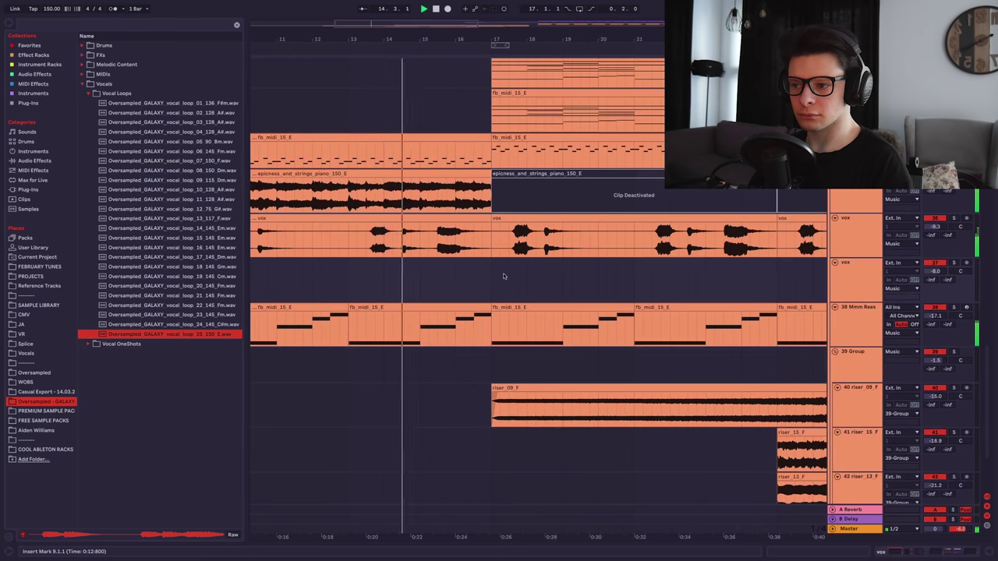
pyautogui.hscroll(3, 486, 278)
pyautogui.hscroll(-5, 454, 284)
pyautogui.press('space')
pyautogui.scroll(-4, 622, 280)
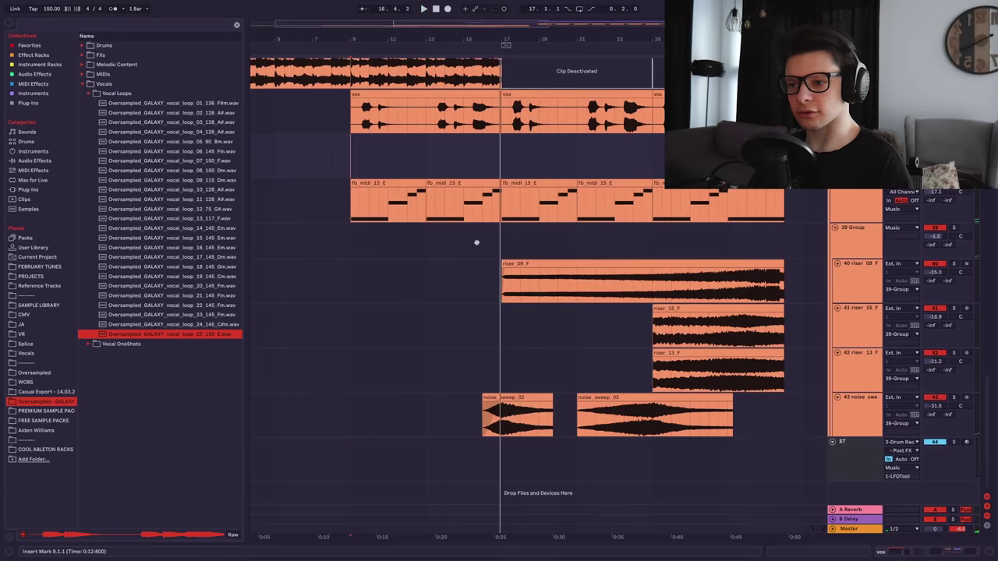
# - Mark bars 1 to 17 across the Mmm Reese Bass and 39 Group tracks to show the first intro section
pyautogui.moveTo(483, 241); pyautogui.dragTo(184, 221)
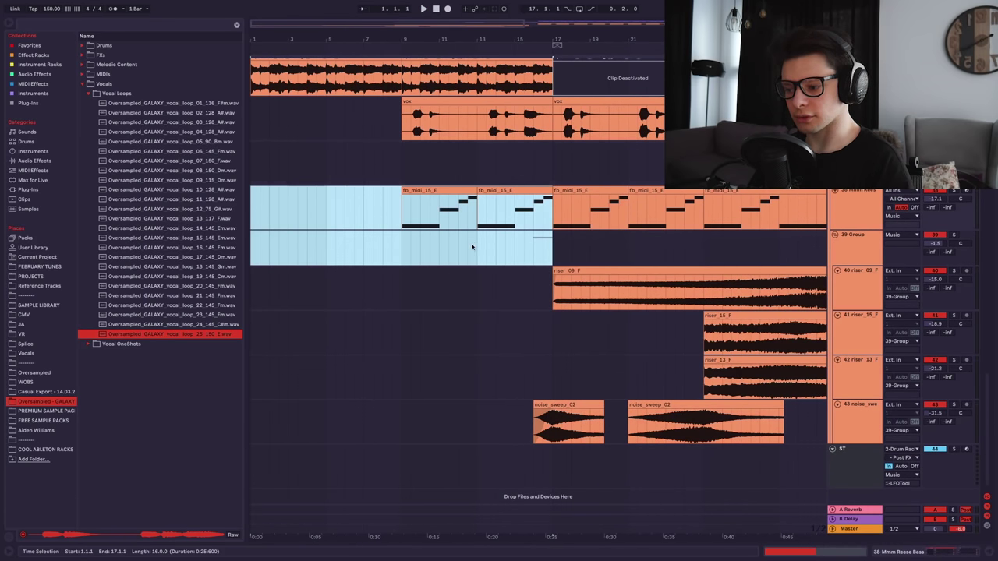
pyautogui.scroll(3, 479, 276)
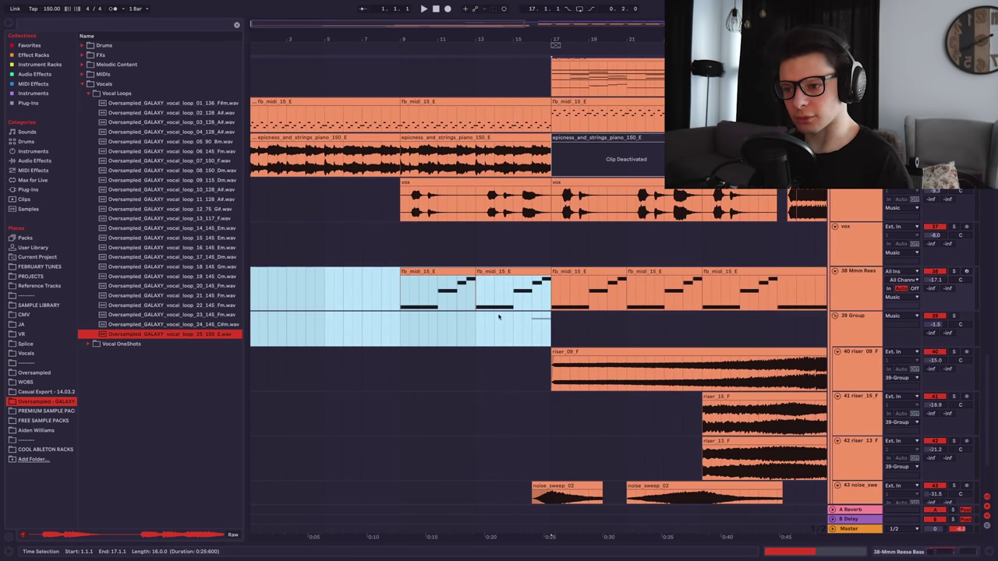
pyautogui.click(495, 317)
pyautogui.scroll(6, 515, 314)
pyautogui.scroll(-4, 489, 262)
# - Mark bars 17 to 33, the part following bar 33, and the whole range from bar 1 to 33 on the 32 Serum track
pyautogui.moveTo(368, 278); pyautogui.dragTo(462, 278)
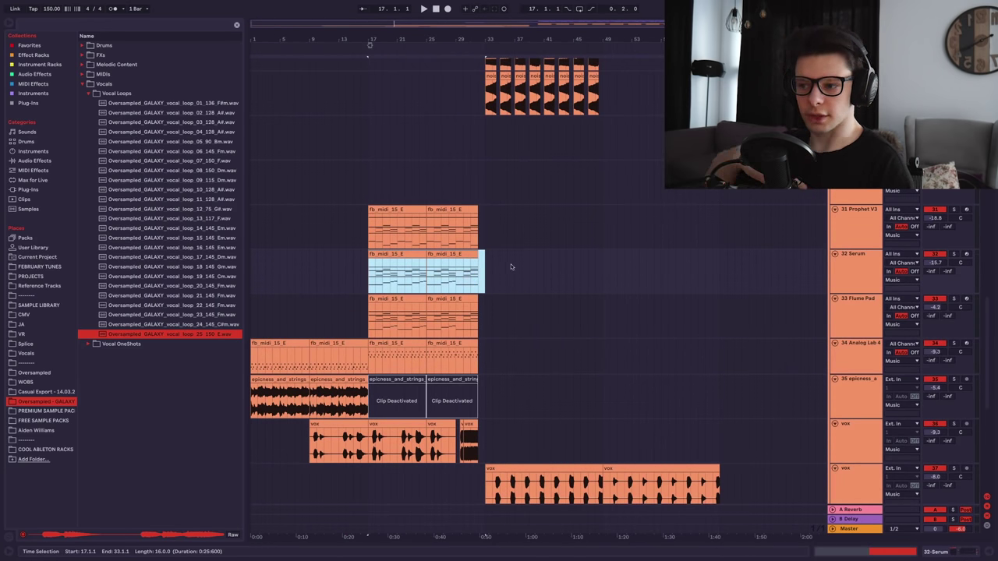
pyautogui.moveTo(490, 269); pyautogui.dragTo(600, 272)
pyautogui.click(528, 276)
pyautogui.moveTo(486, 279); pyautogui.dragTo(251, 267)
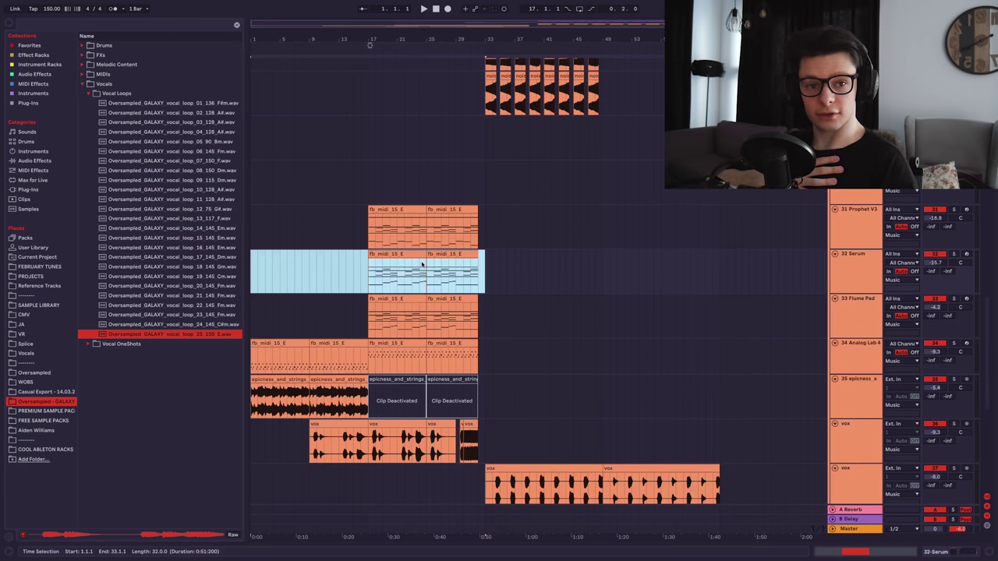
# - Play the soloed intro layers from about bar 15.3 across the transition into bar 17
pyautogui.click(457, 271)
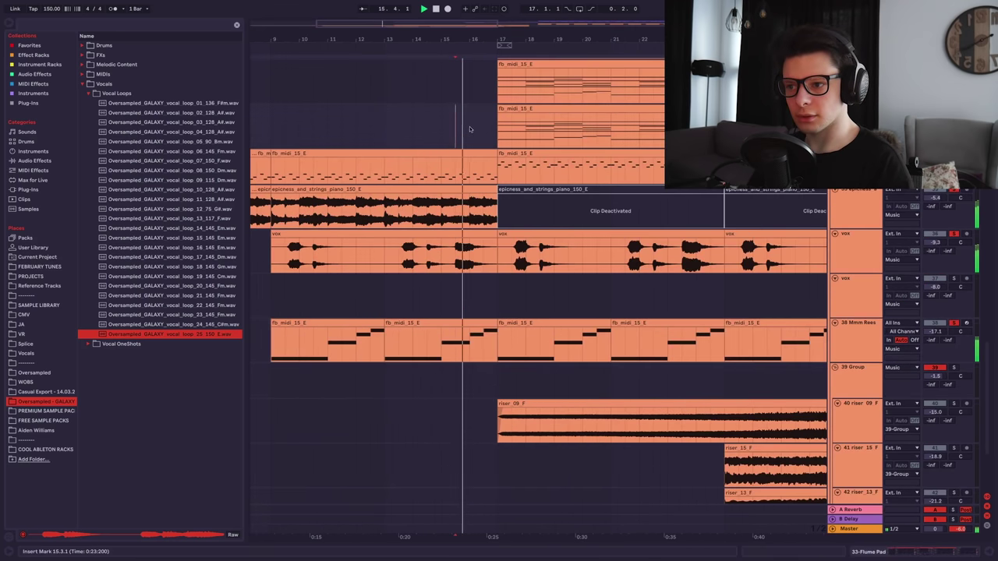
pyautogui.scroll(3, 467, 130)
pyautogui.hscroll(2, 468, 129)
pyautogui.scroll(-3, 488, 170)
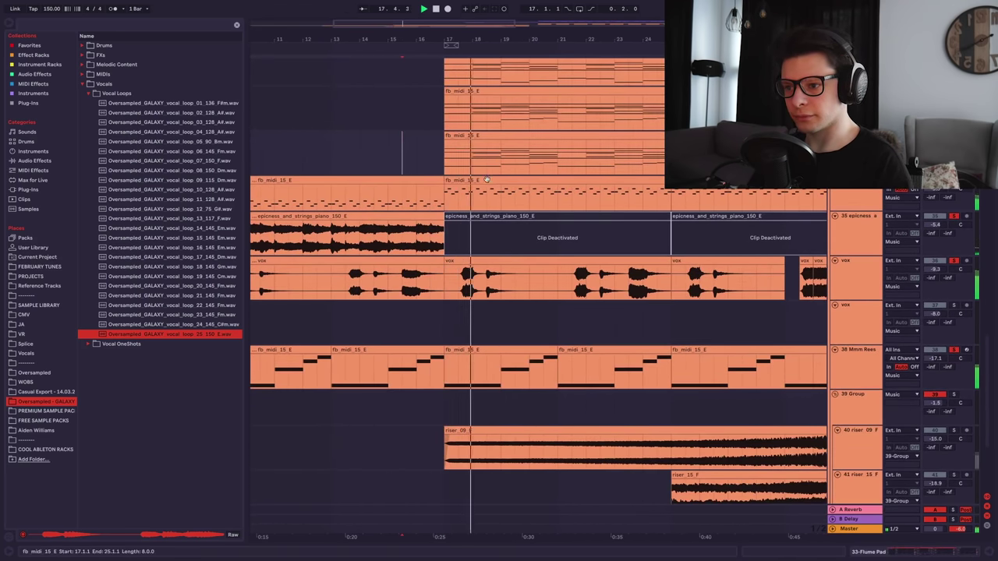
pyautogui.press('space')
# - Select the deactivated piano loop clip and the vox clip at bar 17 to compare this section with the previous one
pyautogui.scroll(-3, 476, 215)
pyautogui.click(470, 218)
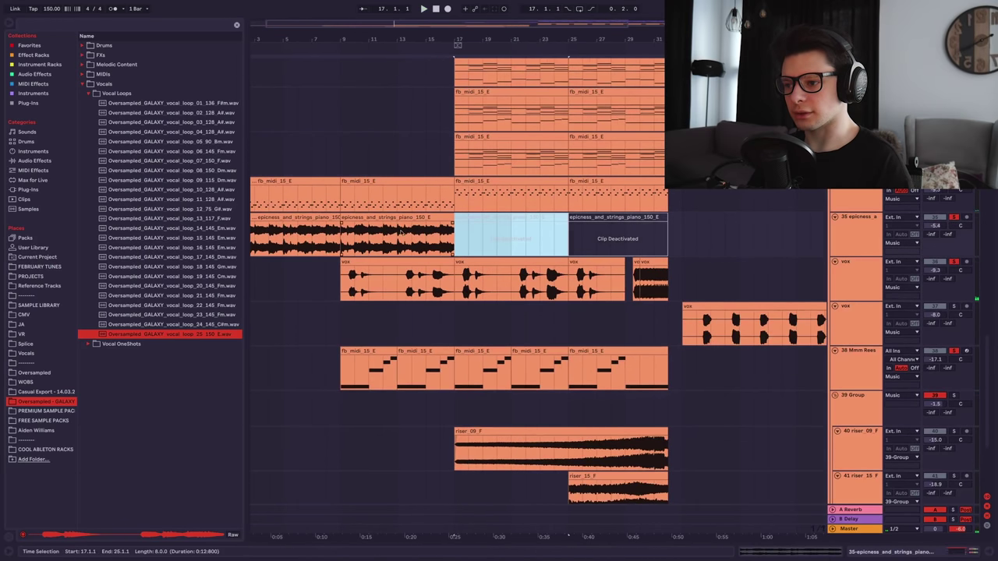
pyautogui.click(456, 234)
pyautogui.click(444, 217)
pyautogui.click(499, 261)
pyautogui.scroll(2, 546, 265)
pyautogui.scroll(-2, 546, 265)
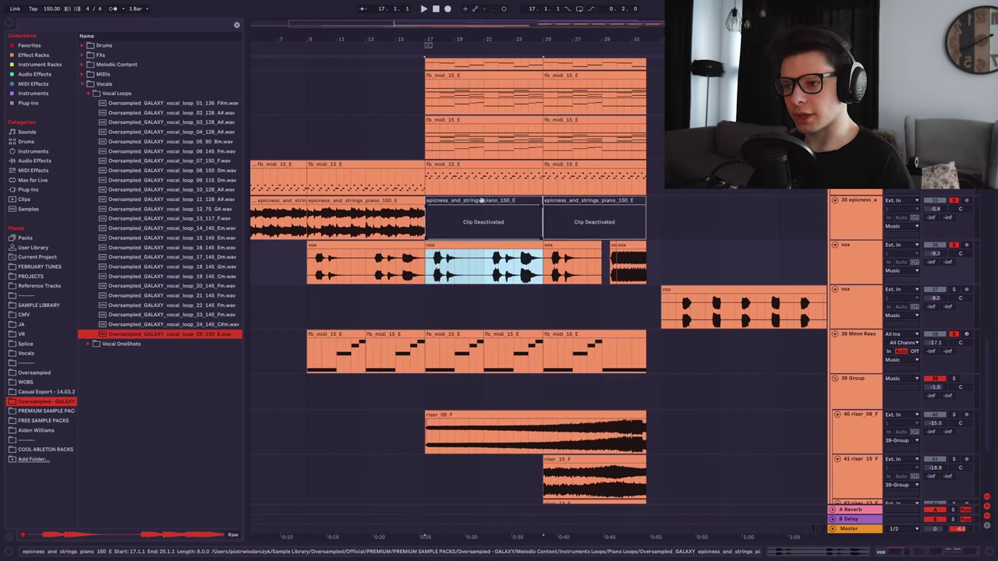
# - Open the Analog Lab 4 MIDI clip at bar 17 to view its notes and play the section from there
pyautogui.press('Up')
pyautogui.press('Up')
pyautogui.doubleClick(481, 168)
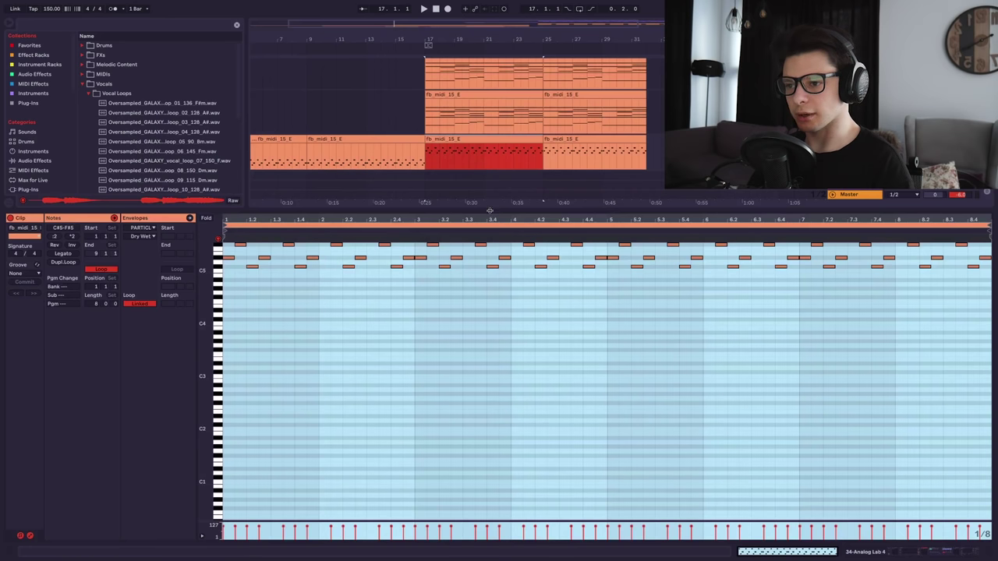
pyautogui.hotkey('ctrl', 'alt', 'l')
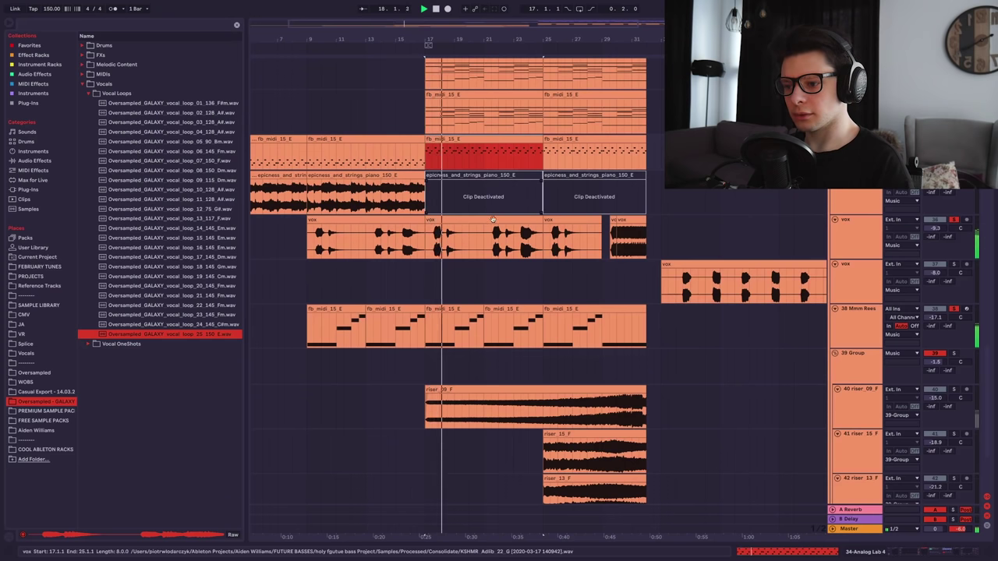
pyautogui.scroll(-1, 501, 241)
pyautogui.press('space')
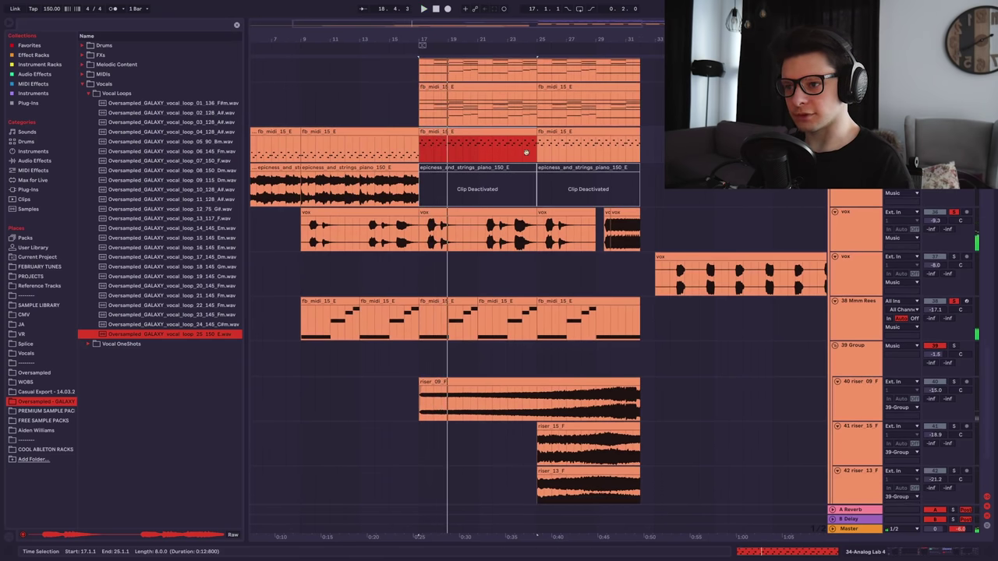
# - Show the 33 Flume Pad device chain and play its first clip from bar 17 with the other soloed layers
pyautogui.scroll(5, 521, 181)
pyautogui.scroll(-6, 524, 218)
pyautogui.scroll(3, 527, 245)
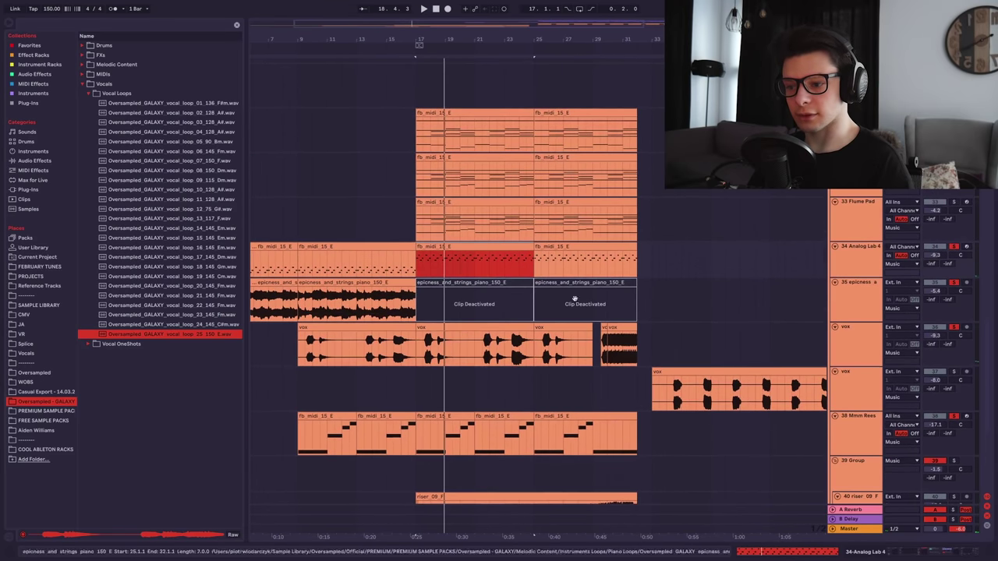
pyautogui.scroll(-6, 587, 328)
pyautogui.moveTo(501, 253); pyautogui.dragTo(479, 332)
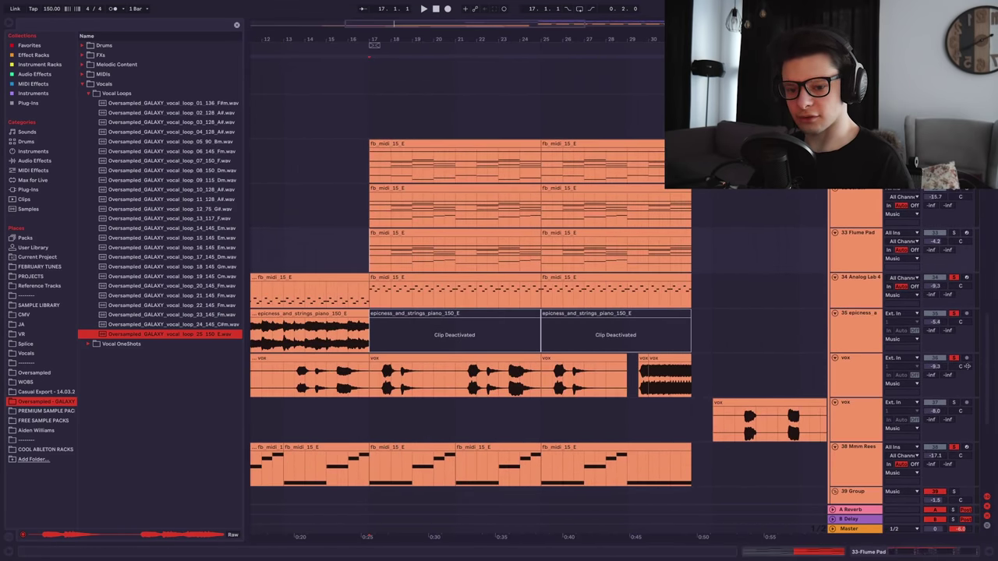
pyautogui.click(956, 551)
pyautogui.click(854, 232)
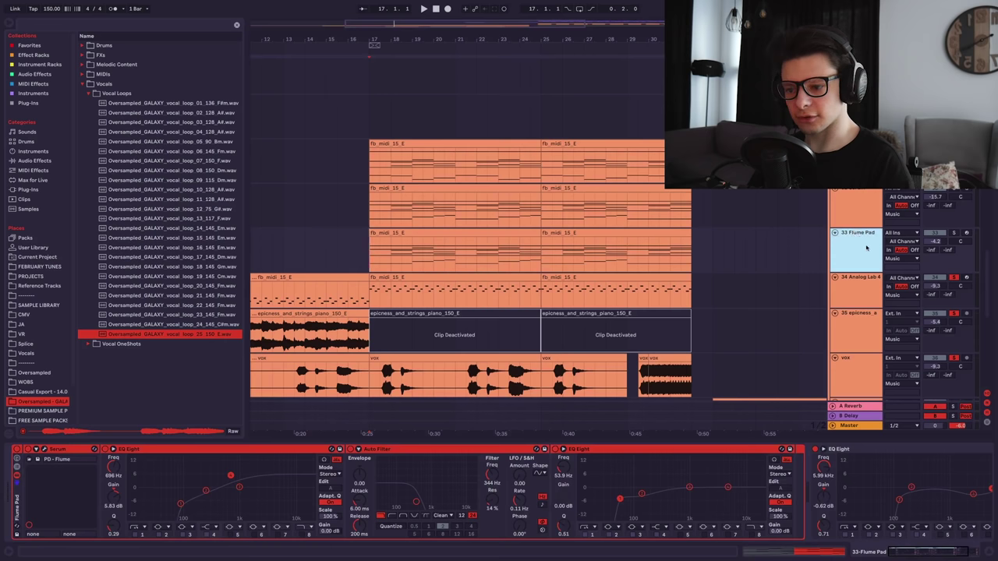
pyautogui.press('space')
pyautogui.click(438, 233)
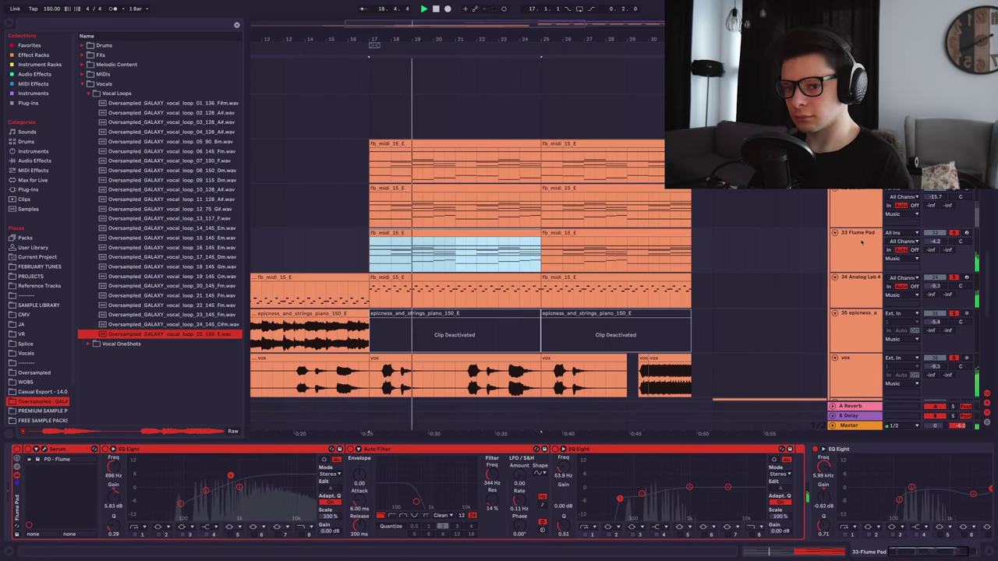
# - Audition the Flume Pad alone with its EQ Eight and Auto Filter effects bypassed, inspect its Serum patch, and play it with the effects enabled
pyautogui.click(954, 232)
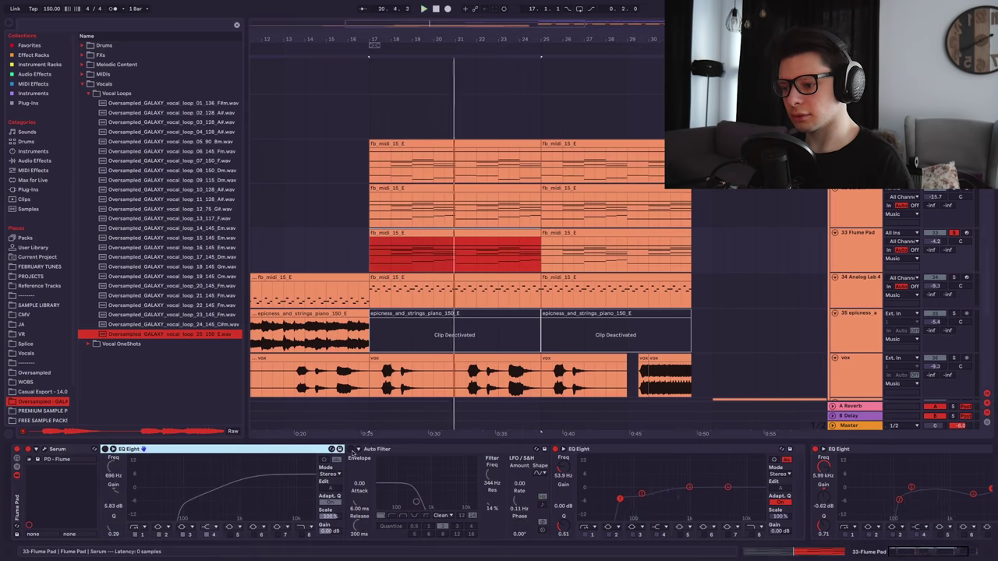
pyautogui.press('space')
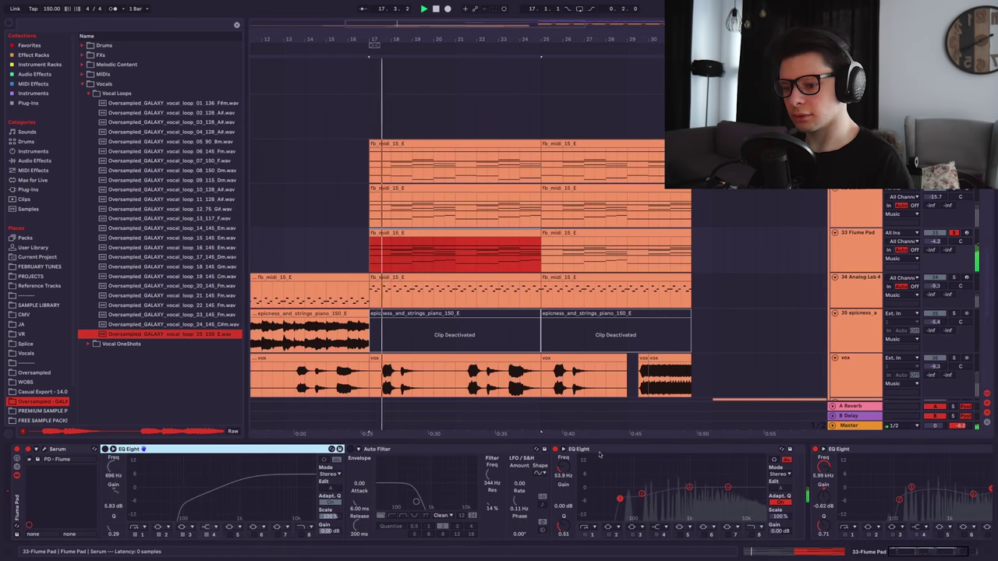
pyautogui.click(556, 449)
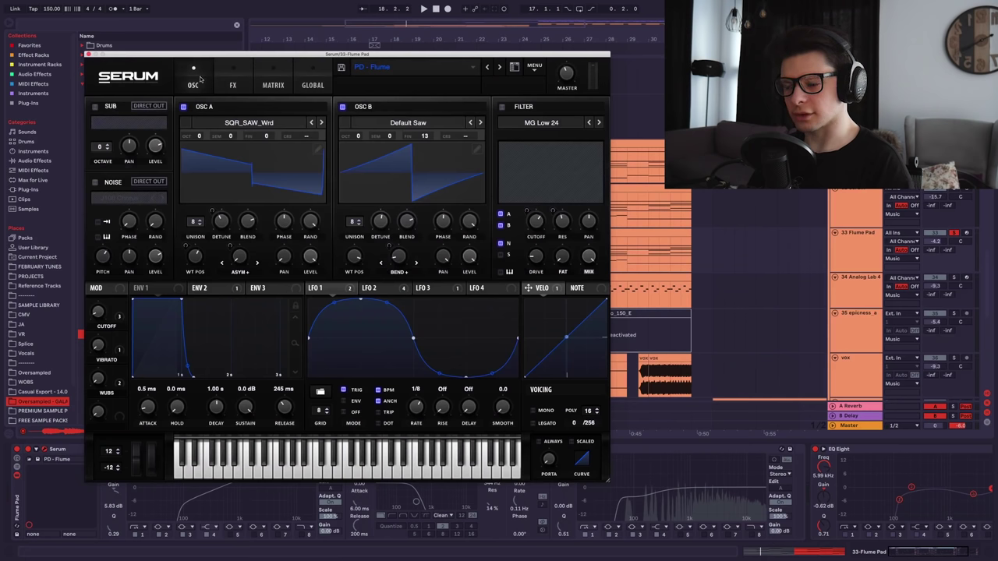
pyautogui.click(87, 55)
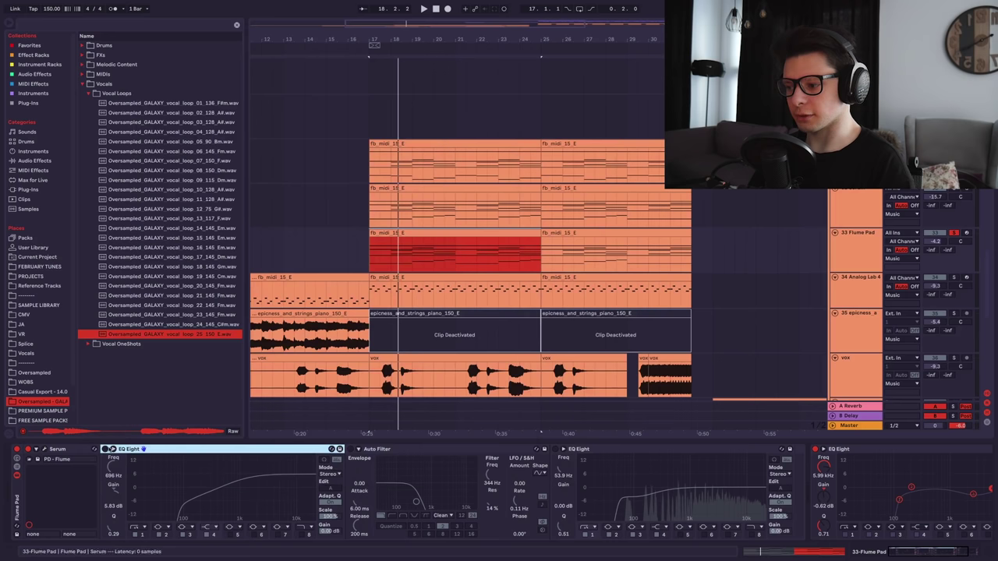
pyautogui.press('space')
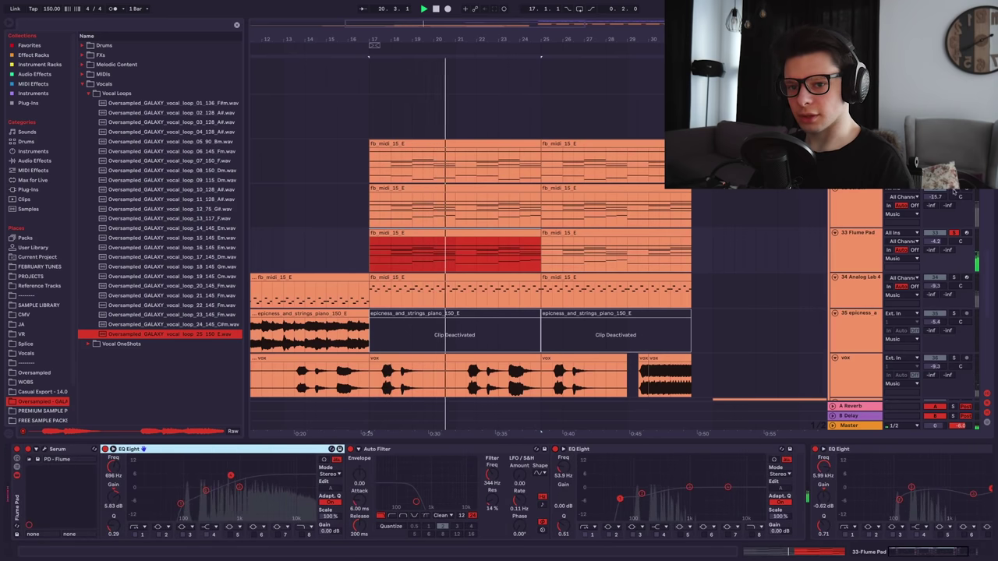
# - Audition the 32 Serum clip and view its Serum settings, and audition the 31 Prophet V3 clip from bar 17
pyautogui.click(492, 190)
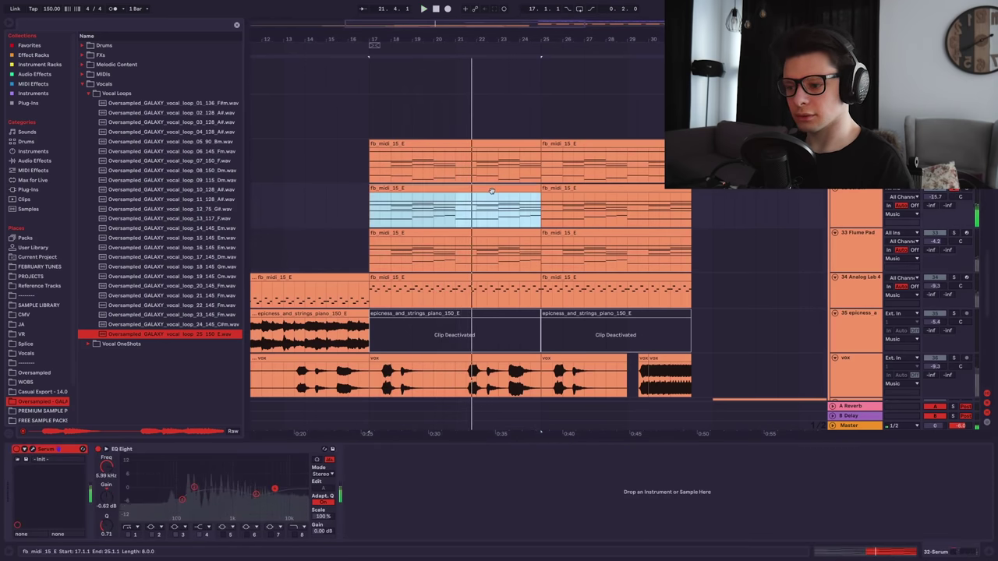
pyautogui.press('space')
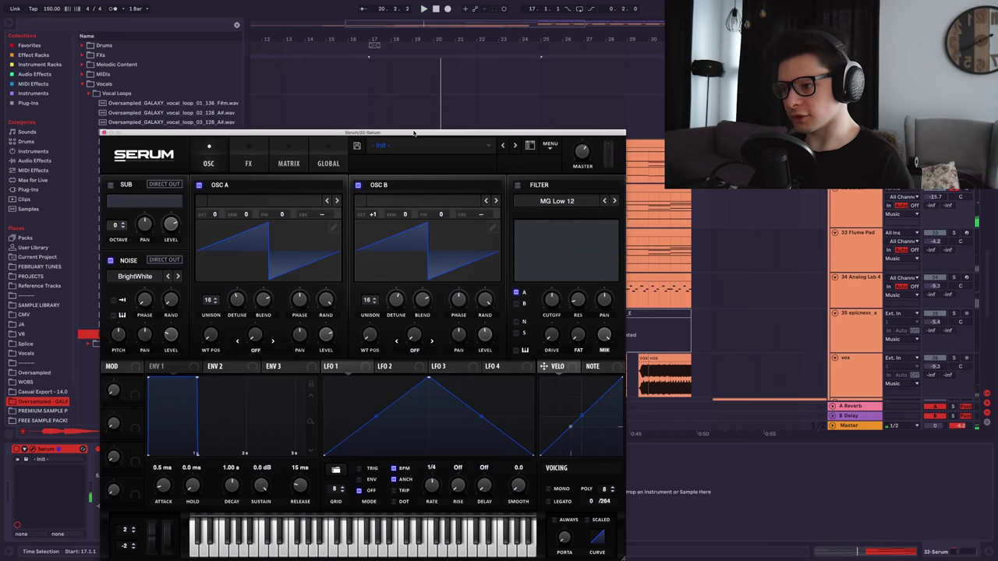
pyautogui.moveTo(410, 133); pyautogui.dragTo(500, 80)
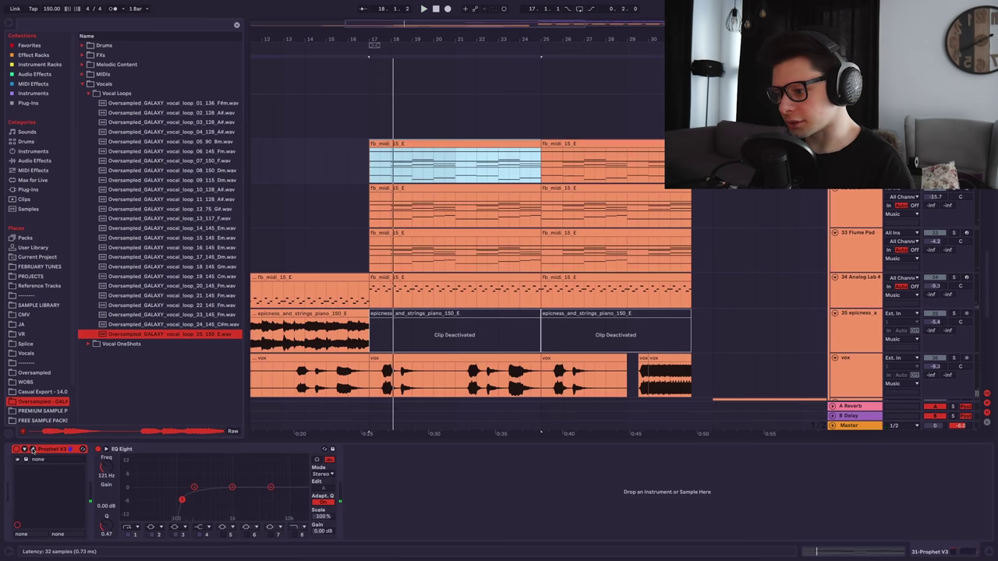
pyautogui.press('space')
pyautogui.press('space')
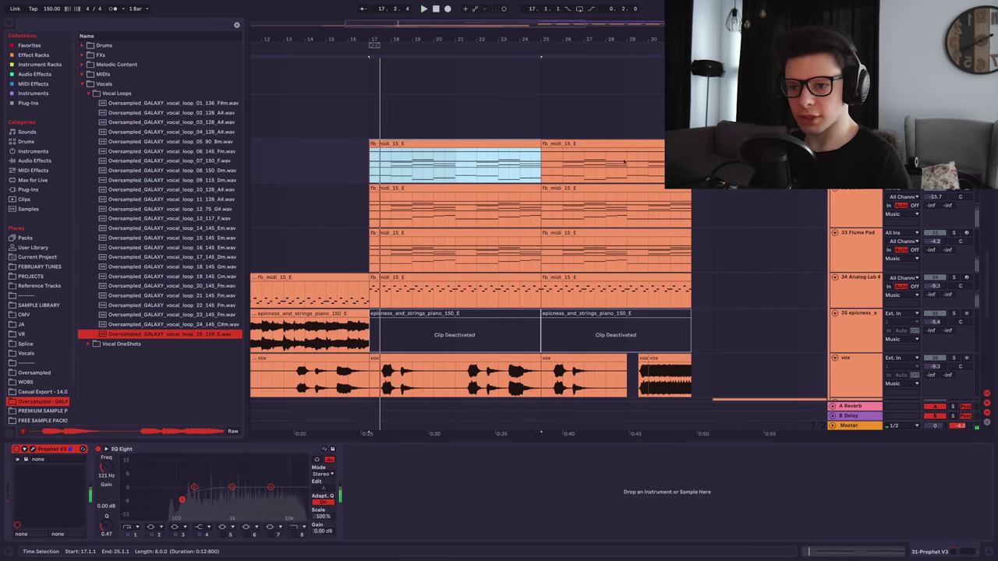
# - Play the pads from bar 17 together with the Analog Lab 4, vox and Mmm Reese Bass layers
pyautogui.click(953, 189)
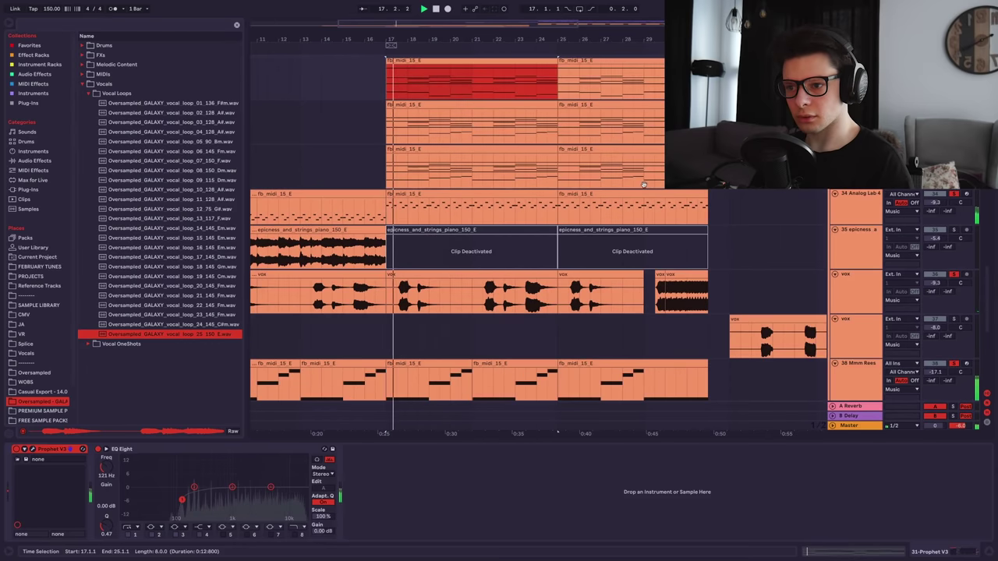
pyautogui.scroll(1, 538, 258)
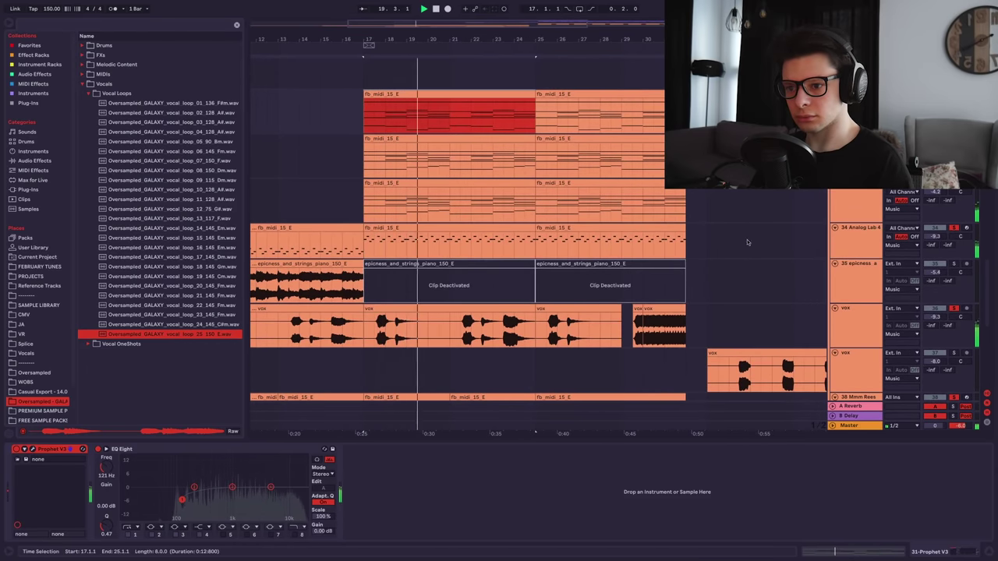
pyautogui.scroll(-4, 467, 257)
pyautogui.scroll(15, 662, 163)
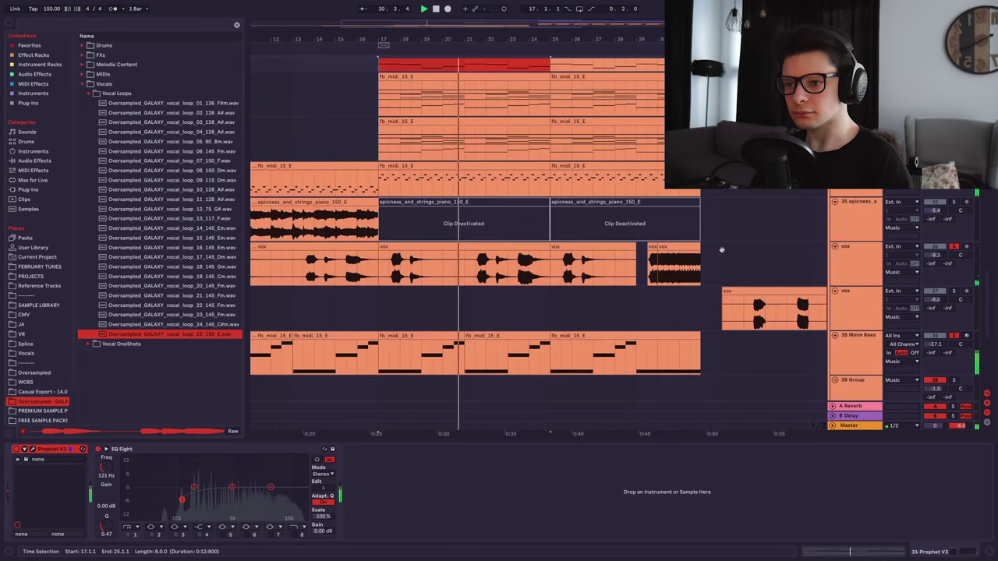
pyautogui.moveTo(662, 164); pyautogui.dragTo(642, 327)
pyautogui.press('space')
# - Hide the device view and audition the first buildup_drums_09_155 clip on track 10 from bar 17
pyautogui.moveTo(624, 439); pyautogui.dragTo(624, 537)
pyautogui.scroll(4, 464, 258)
pyautogui.scroll(-3, 464, 257)
pyautogui.moveTo(421, 260); pyautogui.dragTo(591, 262)
pyautogui.scroll(4, 426, 335)
pyautogui.moveTo(434, 361); pyautogui.dragTo(453, 232)
pyautogui.scroll(3, 455, 237)
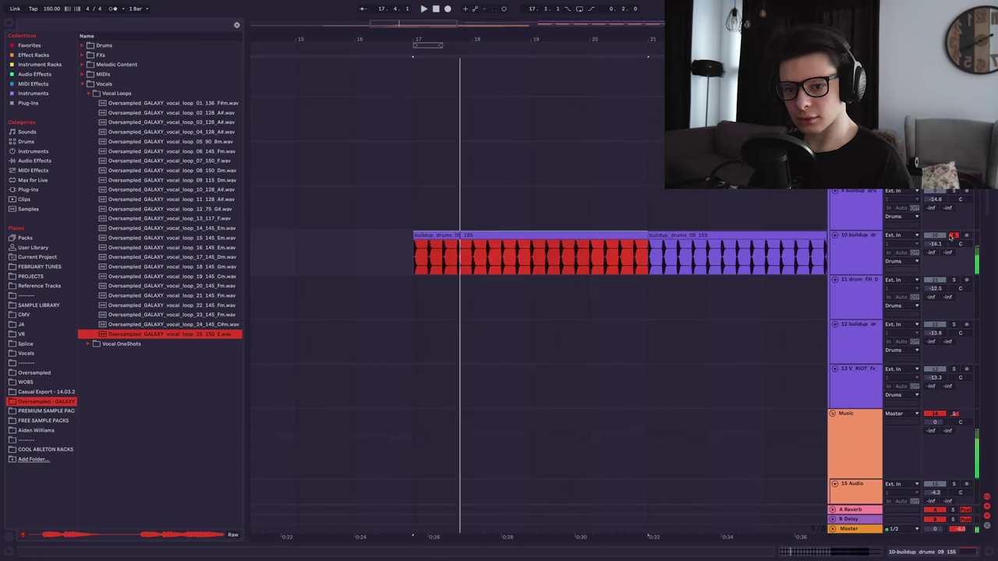
# - Audition the first noise_sweep_02 clip on track 43 alone within the riser group, starting from bar 16
pyautogui.scroll(-10, 594, 271)
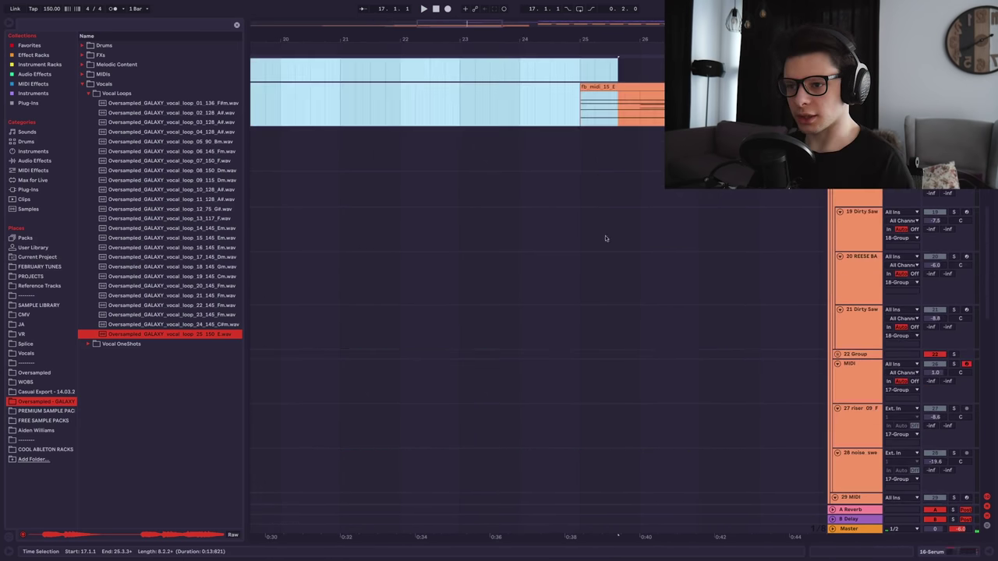
pyautogui.click(352, 379)
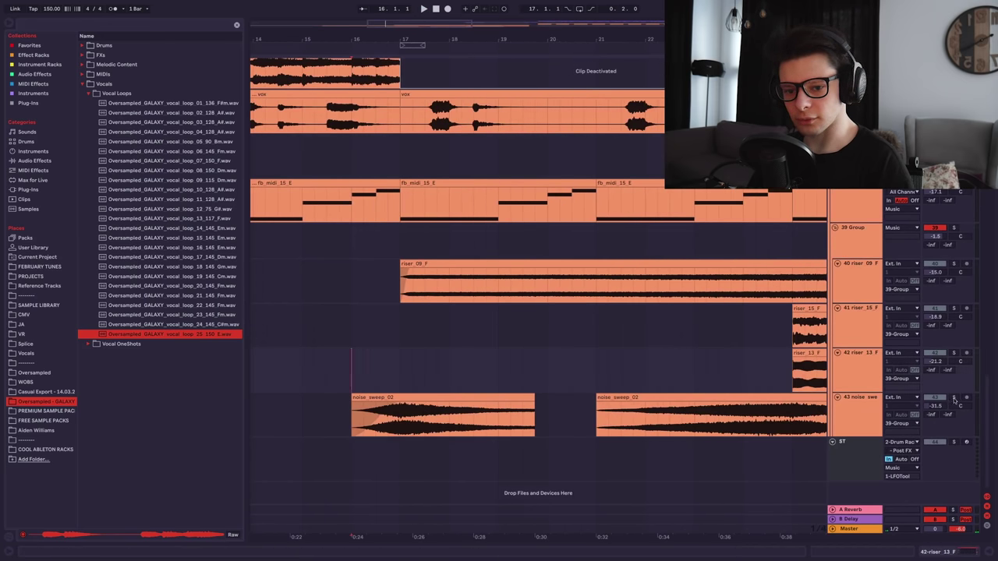
pyautogui.scroll(3, 359, 351)
pyautogui.hscroll(-3, 450, 395)
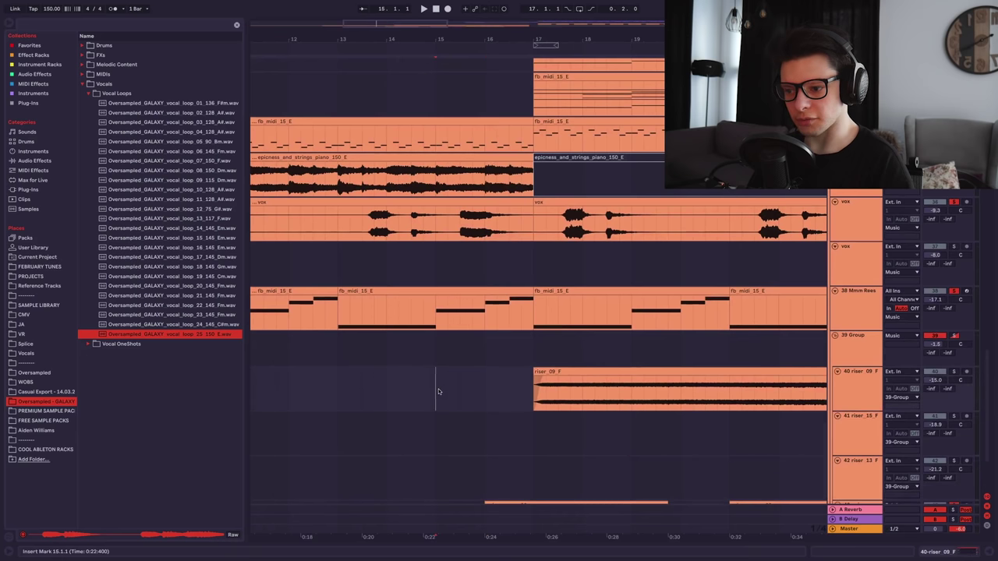
pyautogui.scroll(-3, 439, 393)
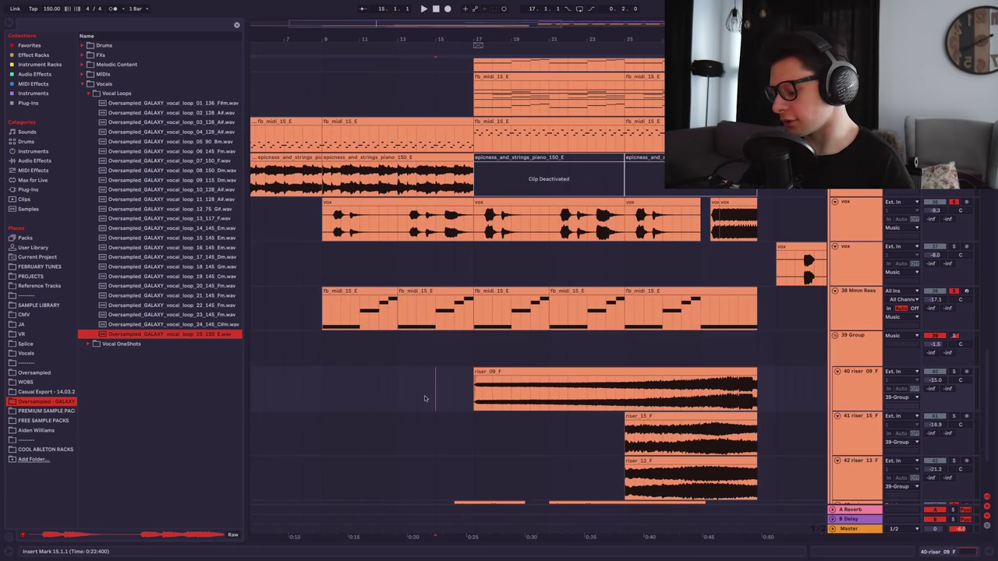
pyautogui.scroll(3, 459, 390)
pyautogui.scroll(-3, 508, 293)
pyautogui.scroll(3, 526, 333)
pyautogui.scroll(-3, 526, 332)
pyautogui.click(445, 371)
pyautogui.press('space')
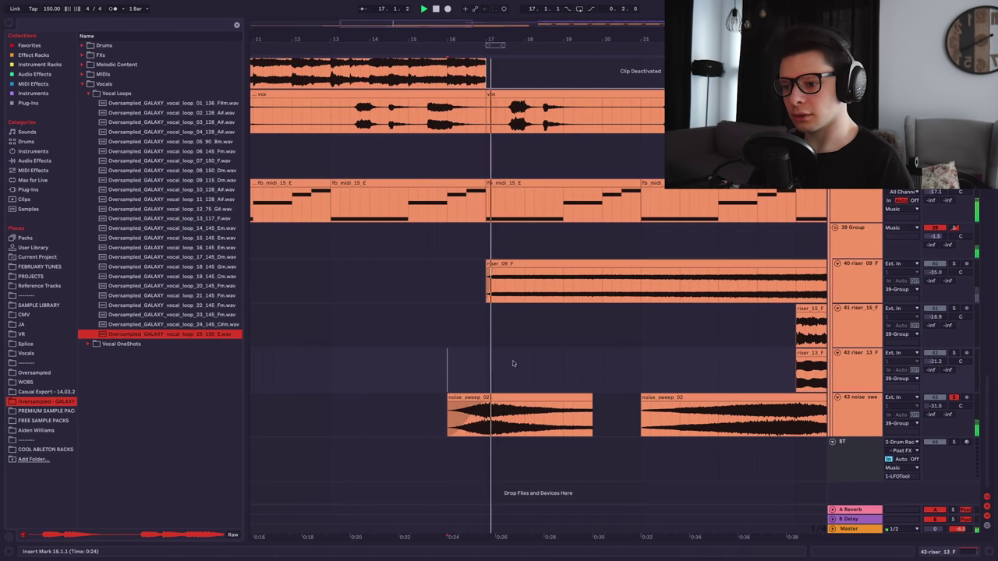
pyautogui.hscroll(2, 546, 359)
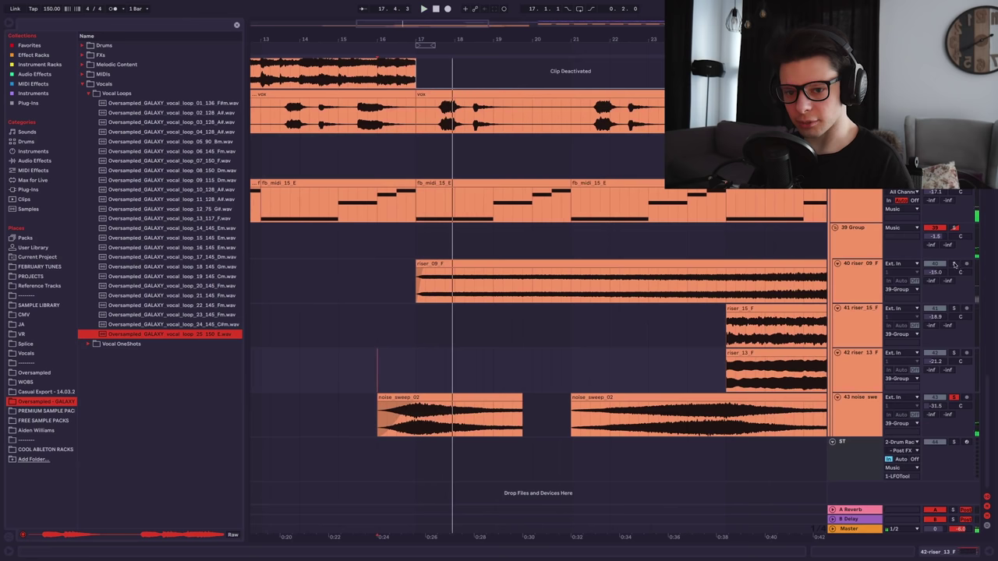
# - Solo the riser_09_F track and audition its clip from bar 17 and again near bar 28
pyautogui.click(953, 265)
pyautogui.click(662, 263)
pyautogui.press('space')
pyautogui.scroll(-2, 655, 281)
pyautogui.hscroll(3, 545, 292)
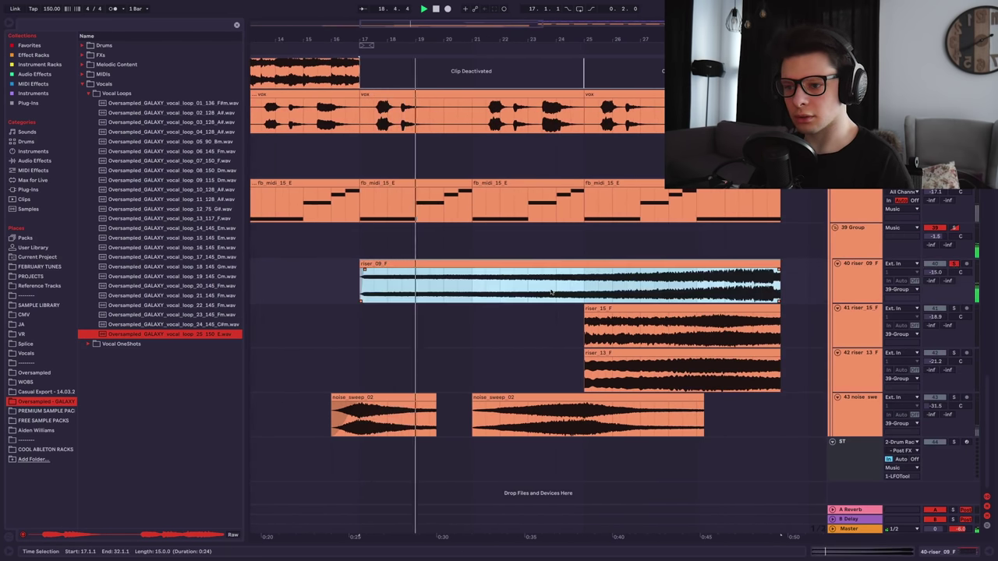
pyautogui.click(686, 285)
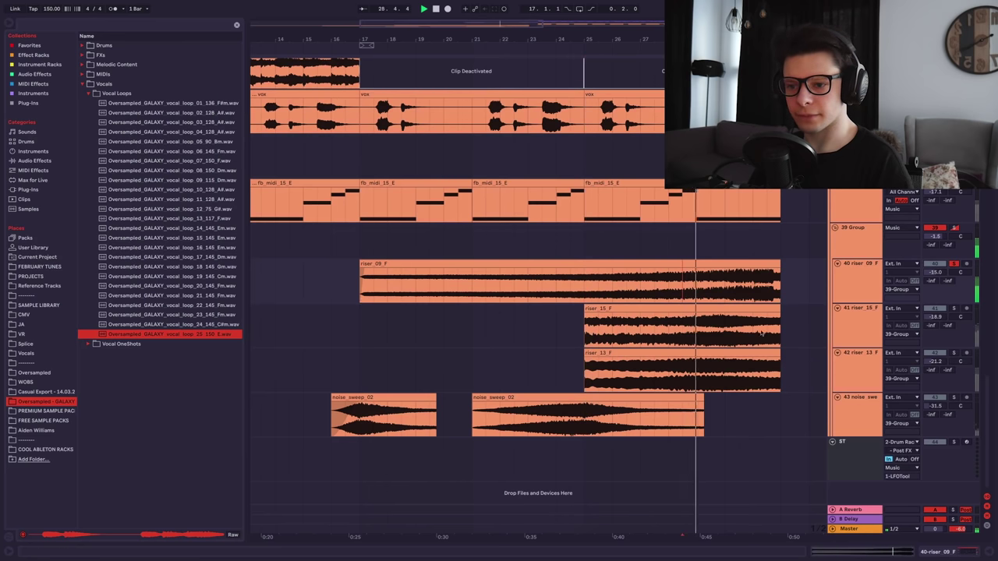
# - Solo the riser_15_F track and audition its clip from bar 25
pyautogui.scroll(-4, 737, 328)
pyautogui.click(741, 327)
pyautogui.click(948, 308)
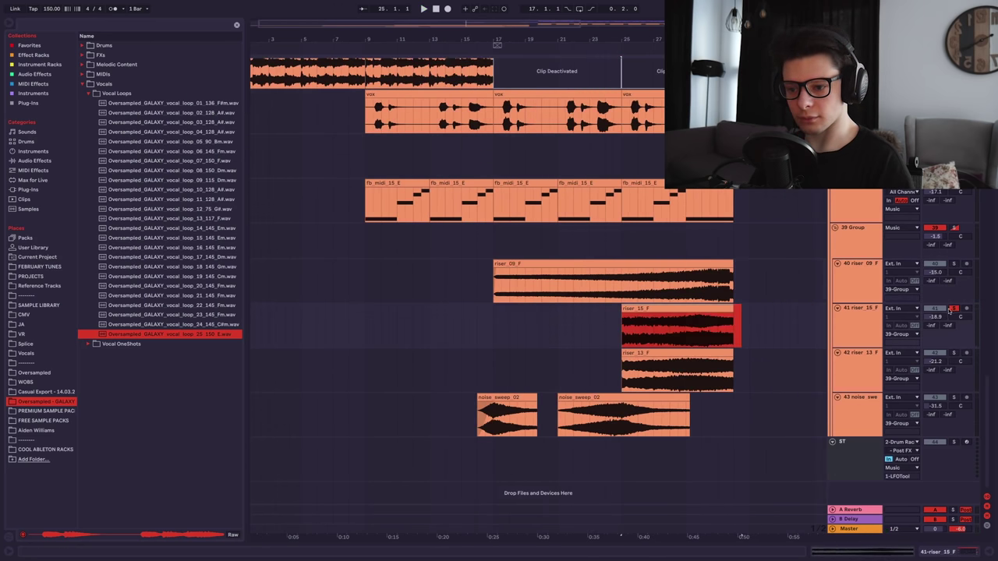
pyautogui.press('space')
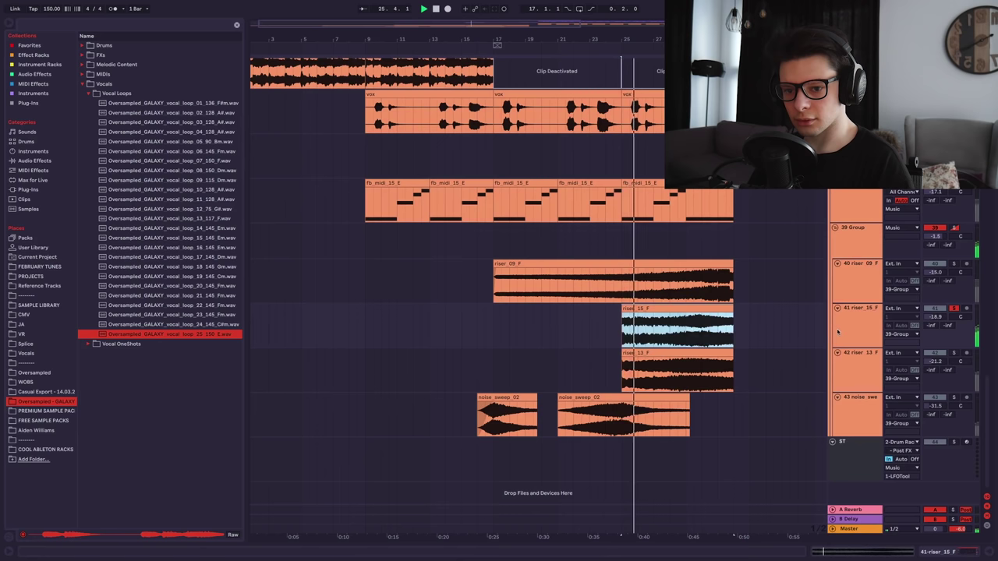
pyautogui.click(831, 328)
pyautogui.hscroll(3, 677, 333)
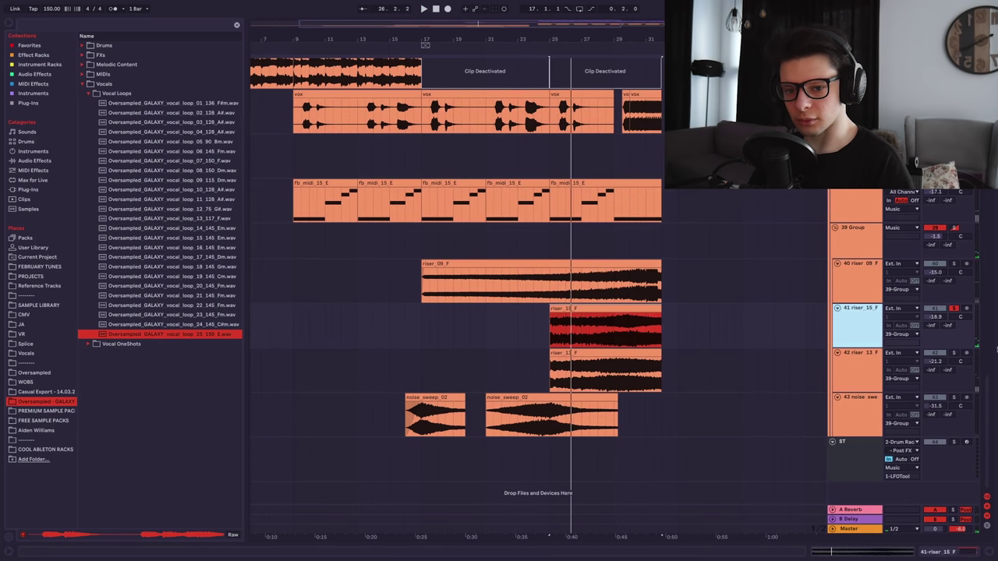
# - Solo the riser_13_F track and audition its clip from bar 25 and again near its end around bar 31
pyautogui.click(956, 354)
pyautogui.click(621, 354)
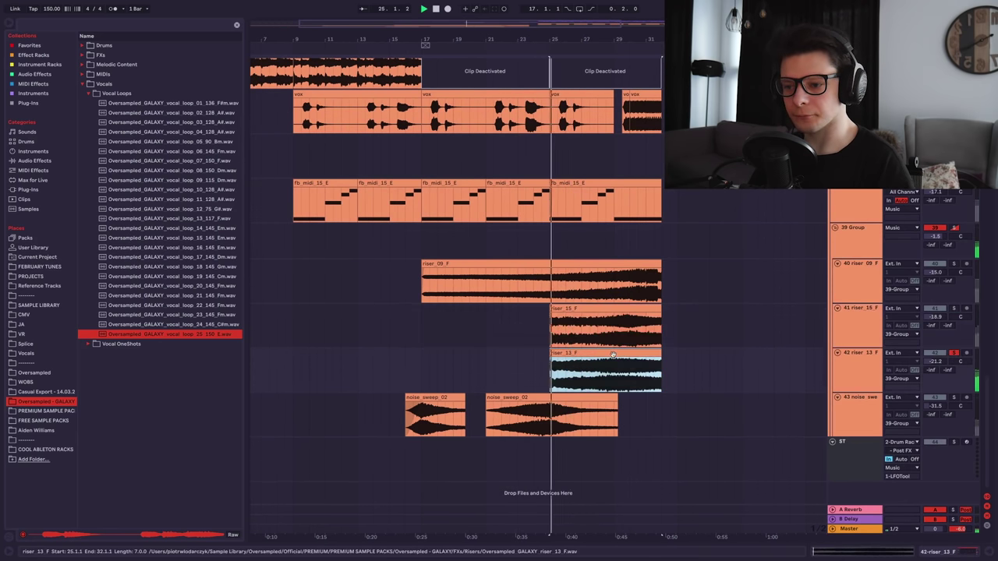
pyautogui.click(605, 377)
pyautogui.press('space')
pyautogui.press('space')
pyautogui.click(646, 378)
pyautogui.press('space')
pyautogui.press('space')
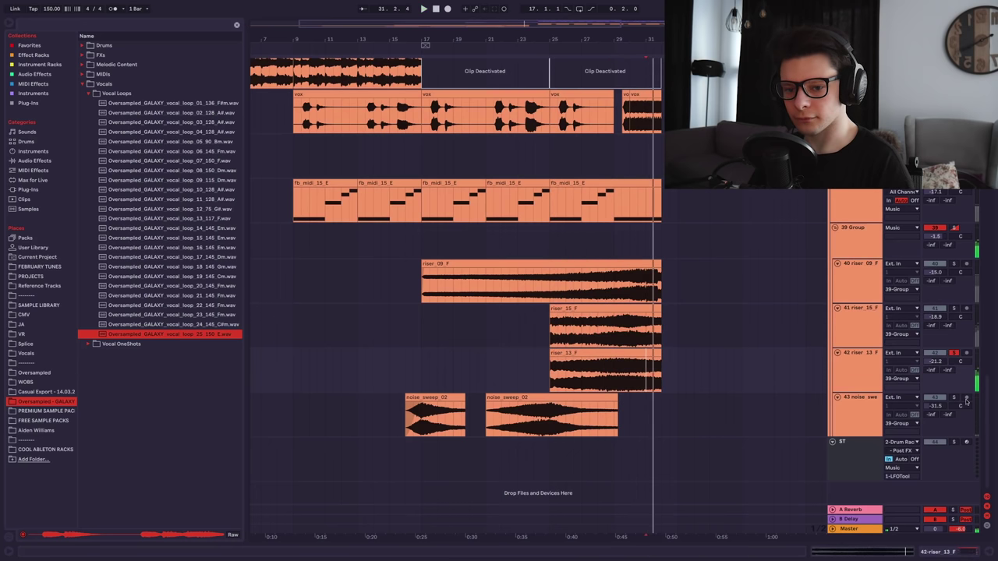
pyautogui.press('space')
# - Audition the second noise_sweep_02 clip on track 43 alone from bar 21, and turn the track's solo off
pyautogui.click(953, 397)
pyautogui.scroll(3, 479, 387)
pyautogui.click(574, 406)
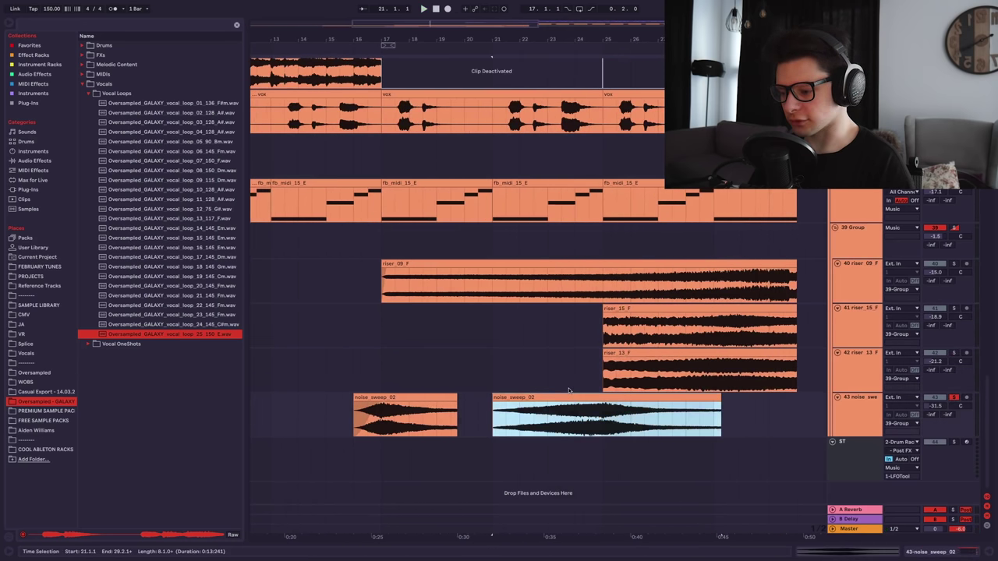
pyautogui.click(562, 424)
pyautogui.press('space')
pyautogui.click(589, 425)
pyautogui.press('space')
pyautogui.press('space')
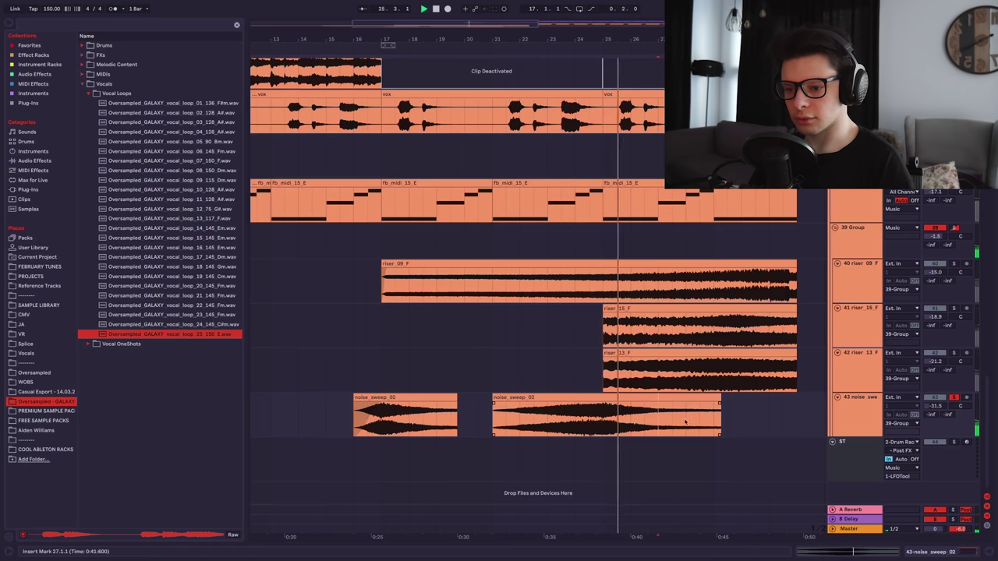
pyautogui.click(954, 397)
pyautogui.press('space')
# - Audition the fb_midi_15_E clip of the 16 Serum track alone from bar 25
pyautogui.scroll(-3, 608, 280)
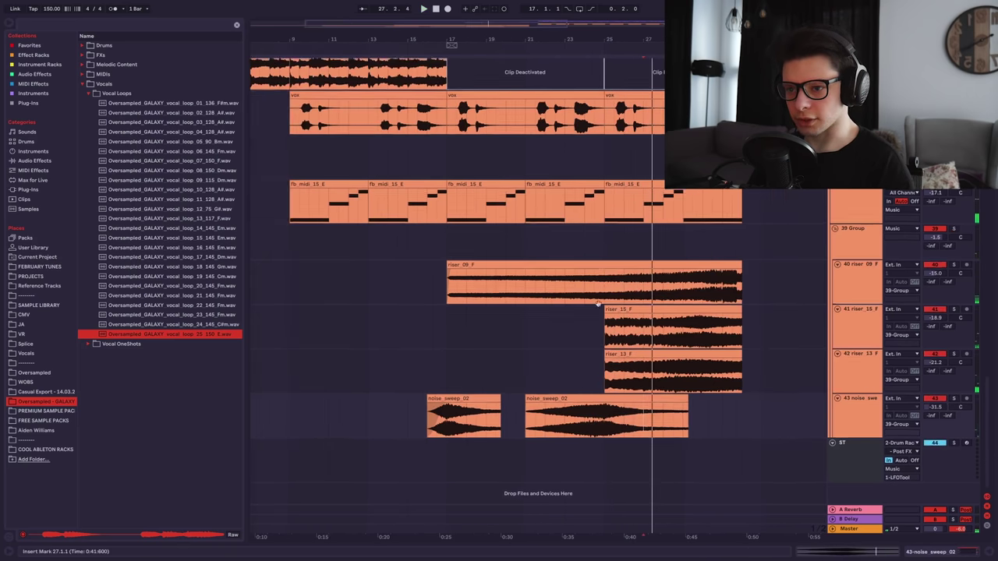
pyautogui.moveTo(604, 280); pyautogui.dragTo(530, 359)
pyautogui.scroll(15, 606, 269)
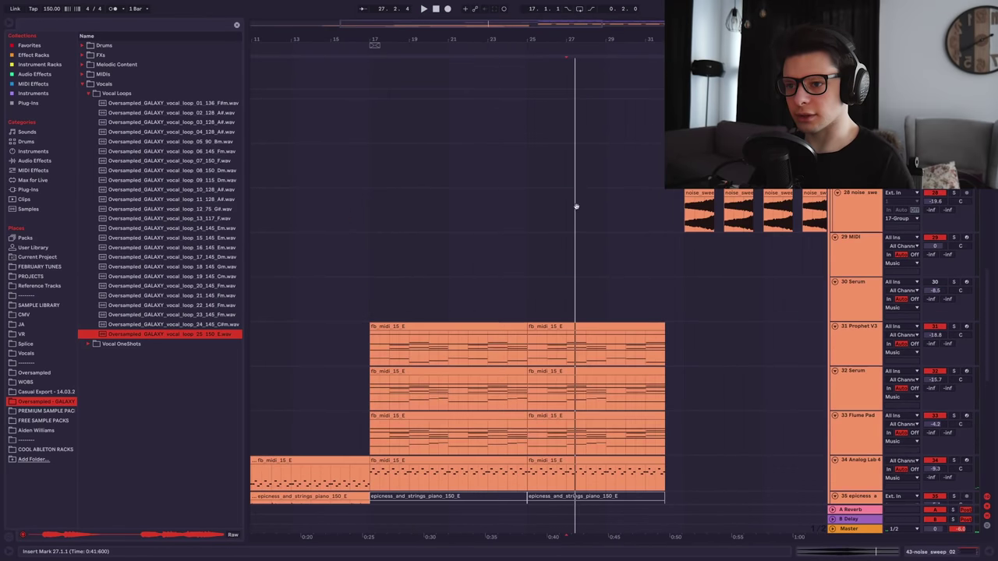
pyautogui.scroll(-5, 547, 397)
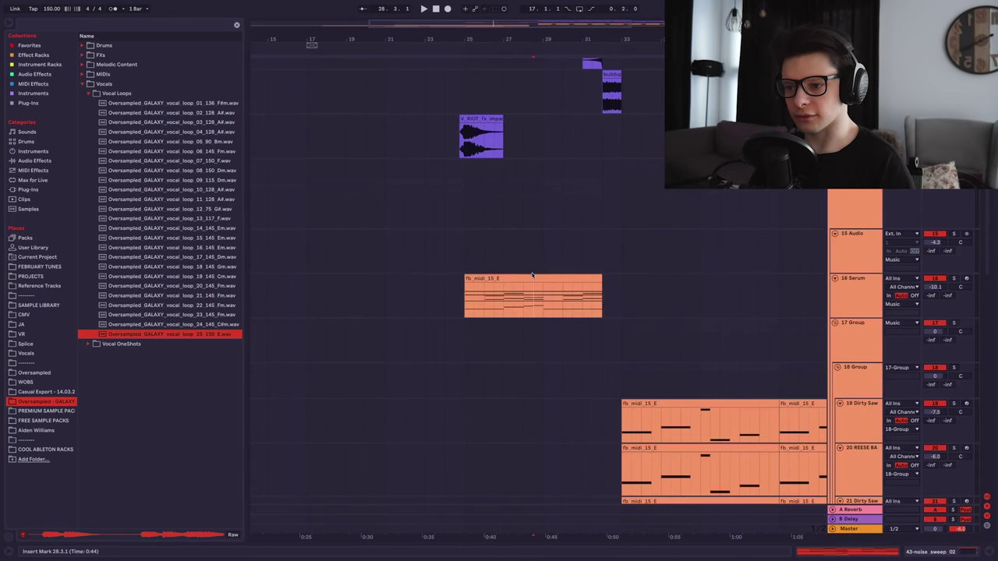
pyautogui.click(533, 275)
pyautogui.press('space')
pyautogui.scroll(-8, 675, 238)
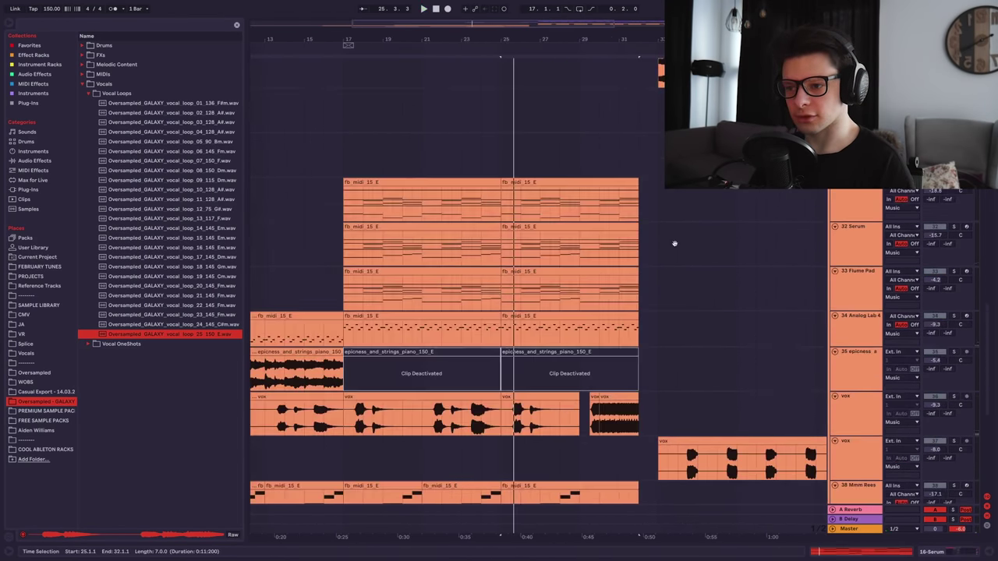
# - Audition the V_RIOT_fx_impact_cinematic clip on track 13 alone from its start just before bar 25
pyautogui.scroll(10, 640, 368)
pyautogui.scroll(3, 582, 336)
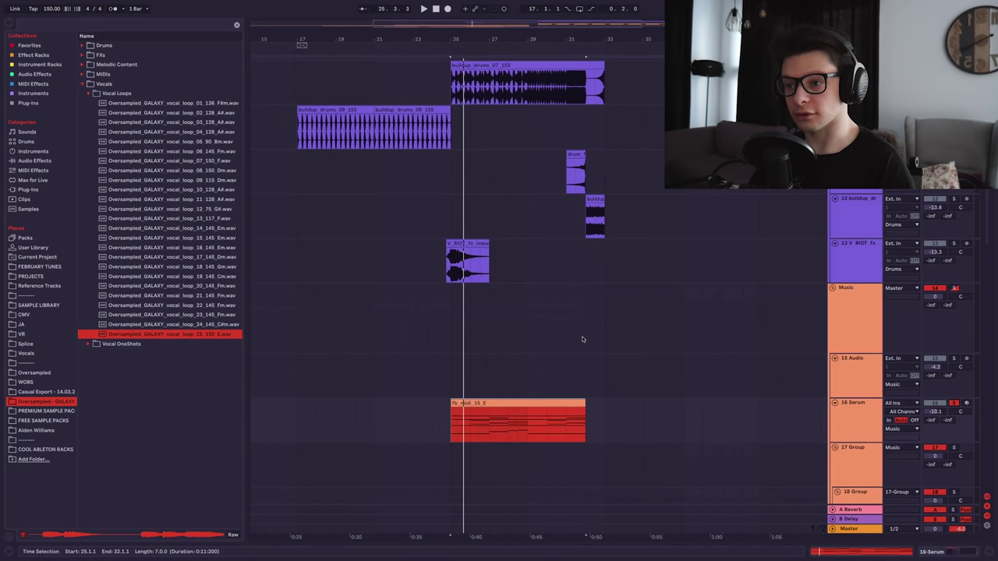
pyautogui.moveTo(578, 350); pyautogui.dragTo(607, 281)
pyautogui.scroll(2, 588, 375)
pyautogui.scroll(6, 457, 270)
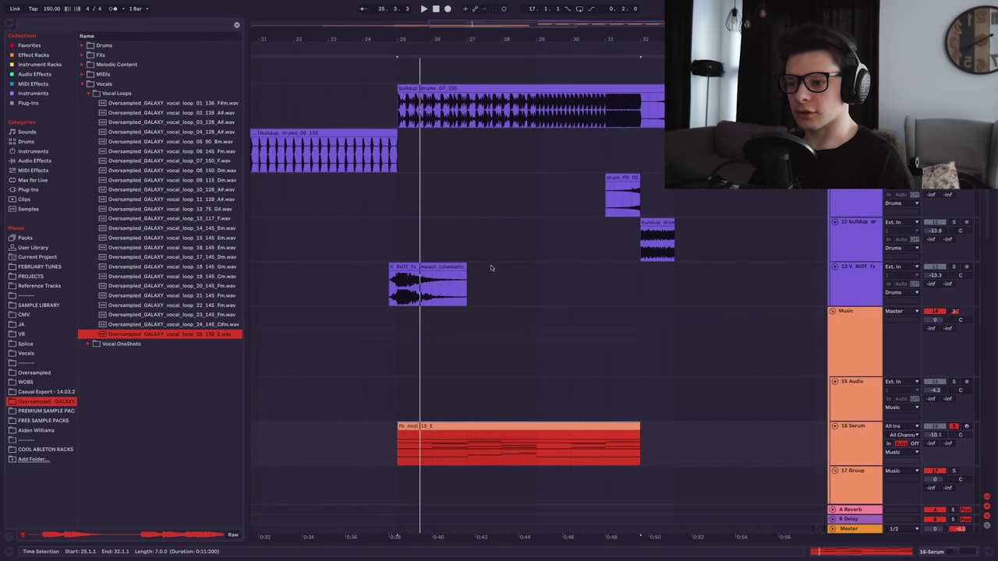
pyautogui.click(424, 289)
pyautogui.scroll(-2, 413, 274)
pyautogui.press('space')
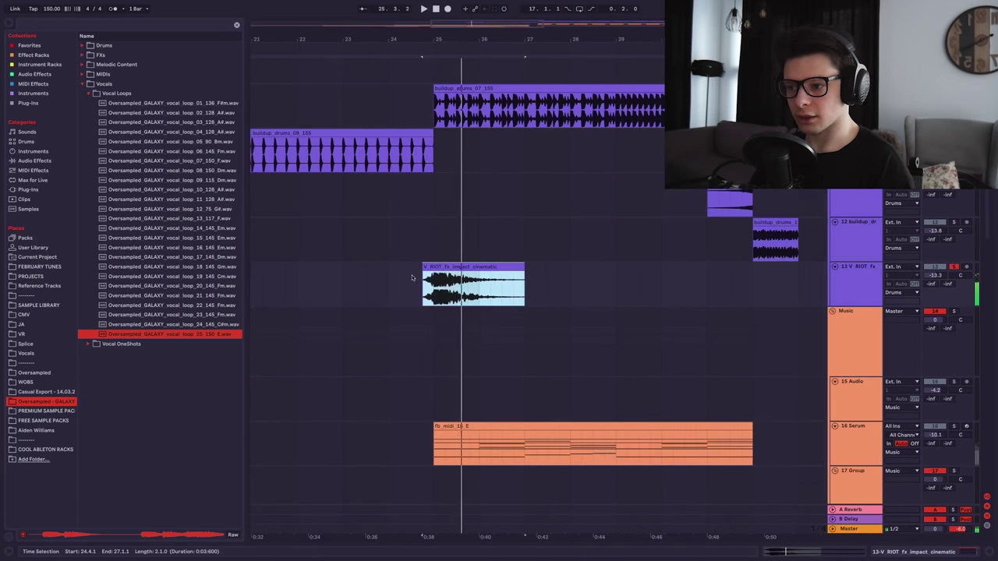
pyautogui.press('space')
# - Solo track 9 and play its buildup_drums_07 clip from bar 25 through the build-up's end
pyautogui.scroll(-2, 588, 372)
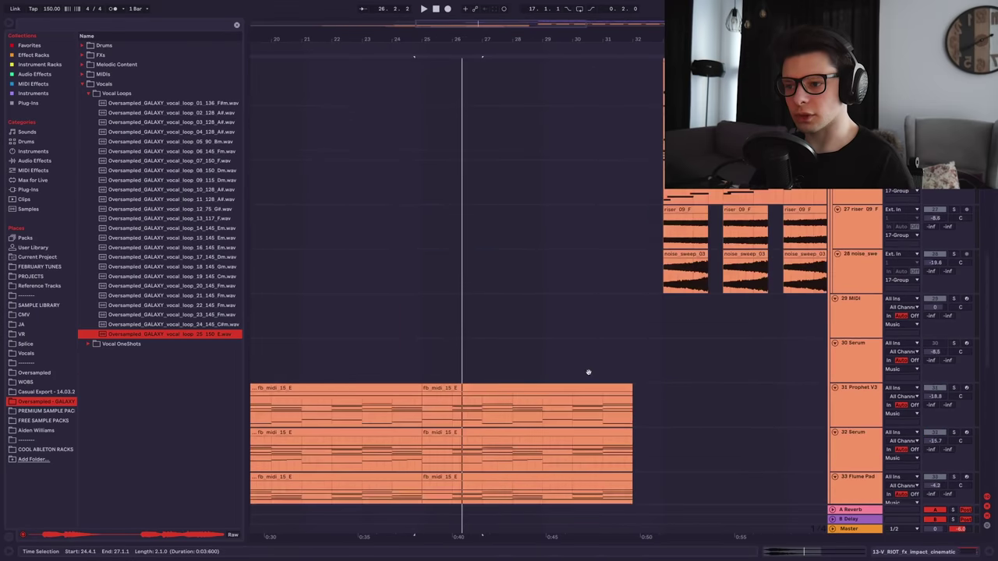
pyautogui.moveTo(588, 371); pyautogui.dragTo(534, 222)
pyautogui.scroll(3, 535, 223)
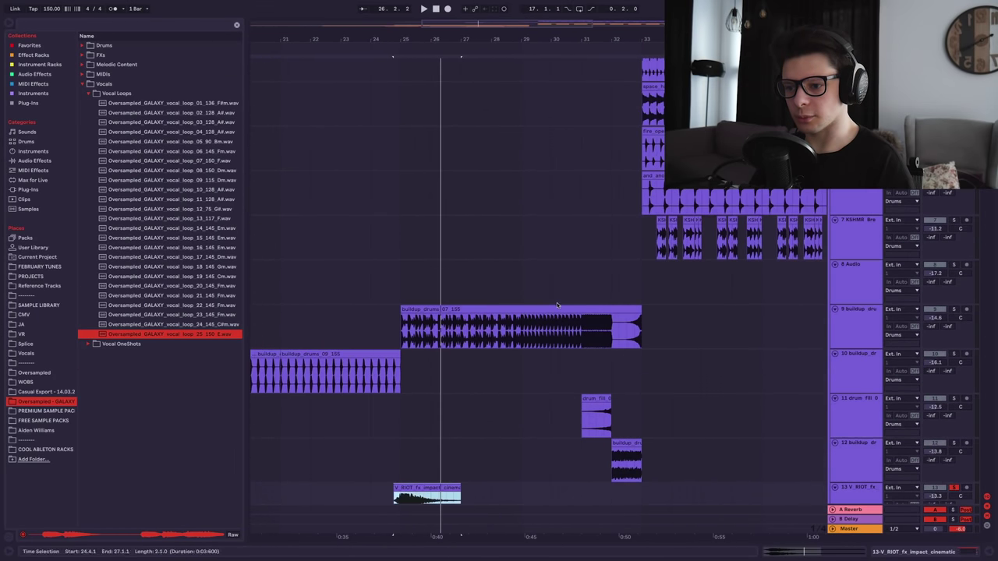
pyautogui.click(555, 310)
pyautogui.press('space')
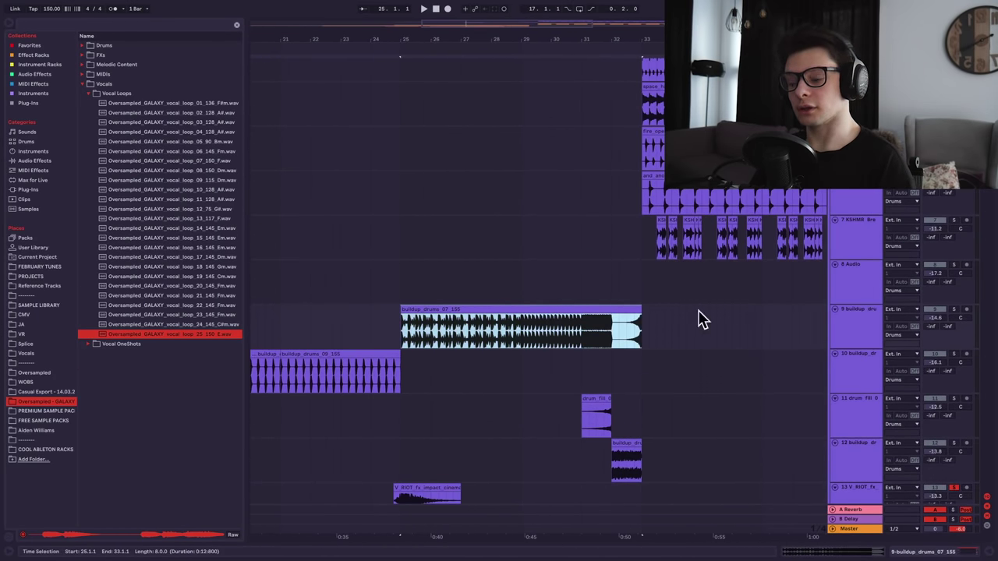
pyautogui.click(953, 310)
pyautogui.scroll(2, 438, 320)
pyautogui.press('space')
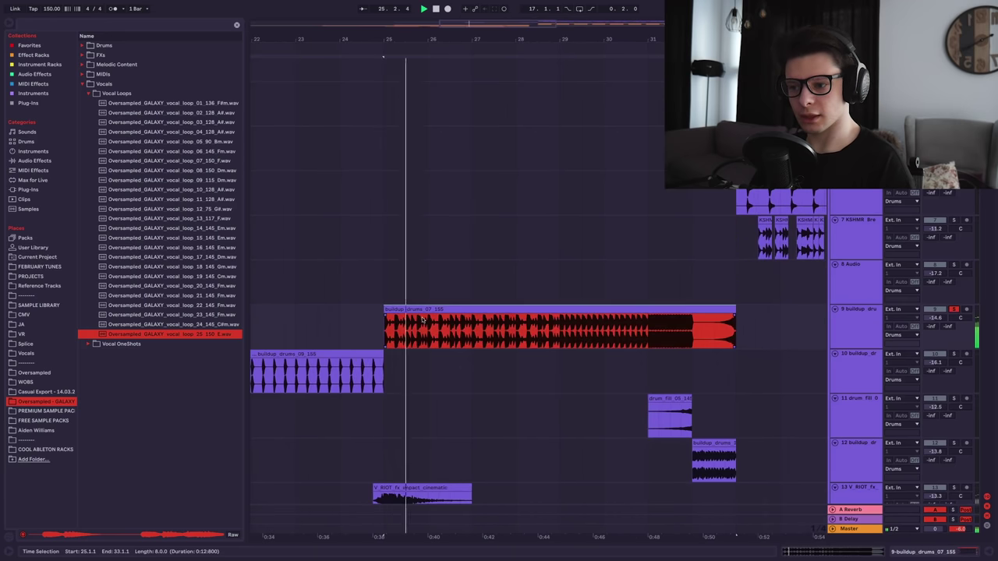
pyautogui.scroll(-1, 468, 323)
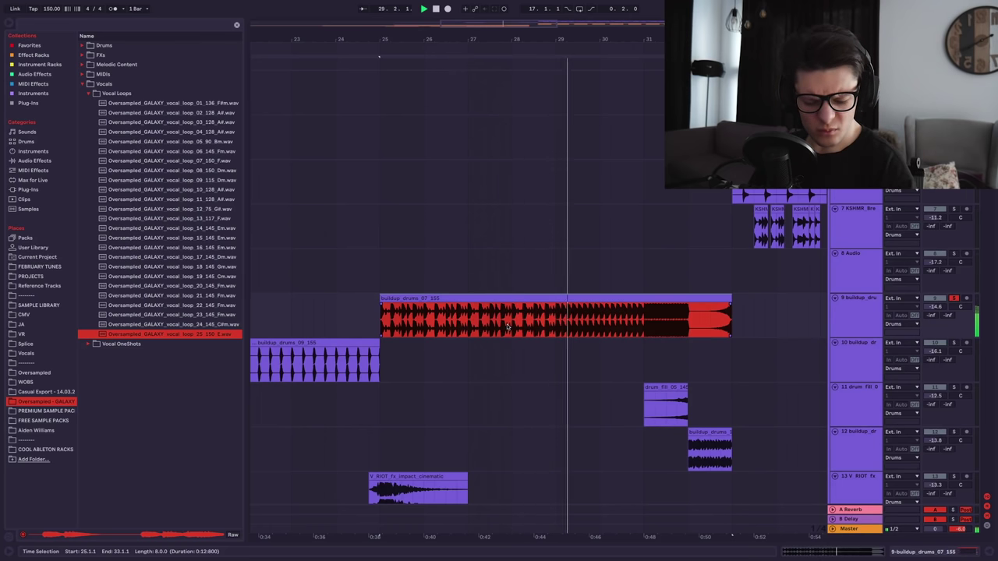
pyautogui.moveTo(544, 355); pyautogui.dragTo(468, 253)
pyautogui.scroll(2, 578, 266)
pyautogui.moveTo(605, 267); pyautogui.dragTo(535, 239)
pyautogui.scroll(3, 535, 238)
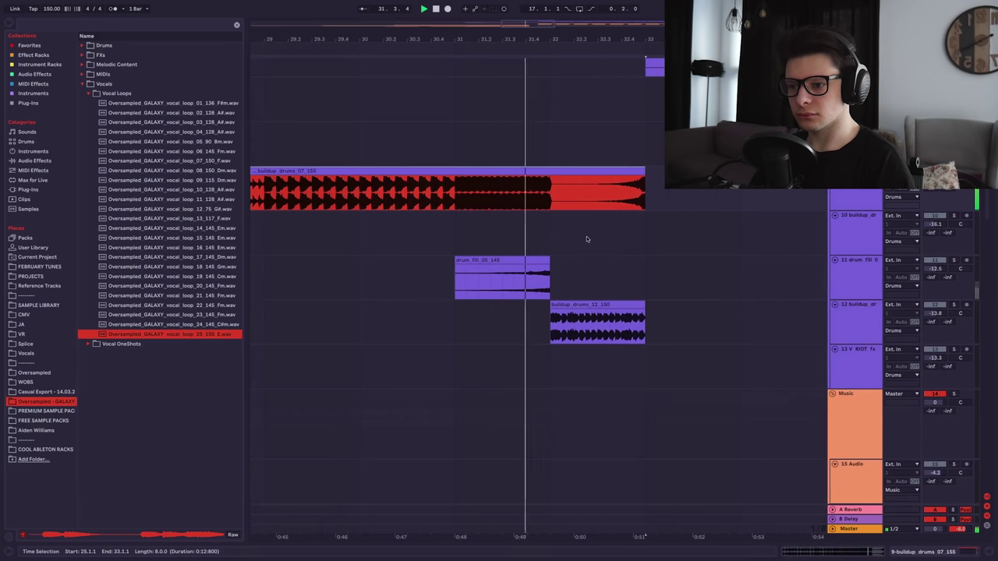
# - Audition the drum_fill_05_145 clip on track 11 alone from bar 31
pyautogui.scroll(1, 588, 237)
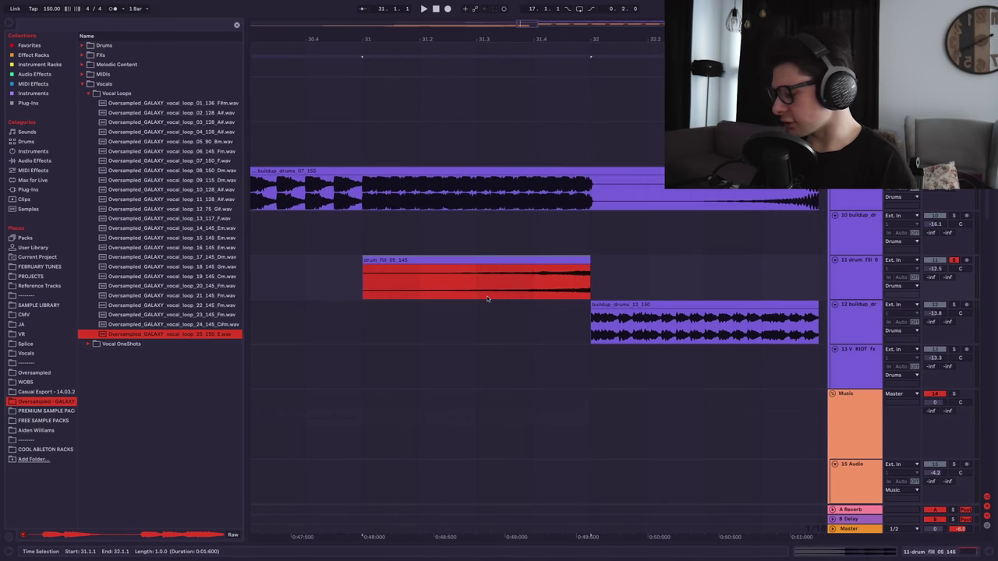
pyautogui.scroll(-2, 500, 288)
pyautogui.scroll(-1, 499, 289)
pyautogui.press('space')
pyautogui.click(505, 288)
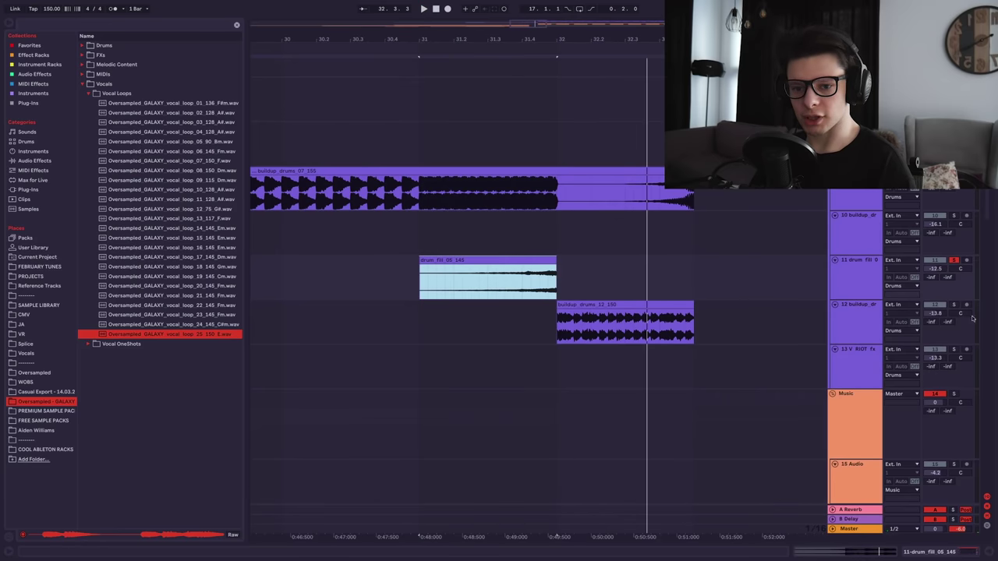
# - Solo the buildup_drums_12_150 track, add tracks 9 and 11 to the solo, and play the drum layers together from bar 31
pyautogui.click(953, 305)
pyautogui.click(663, 307)
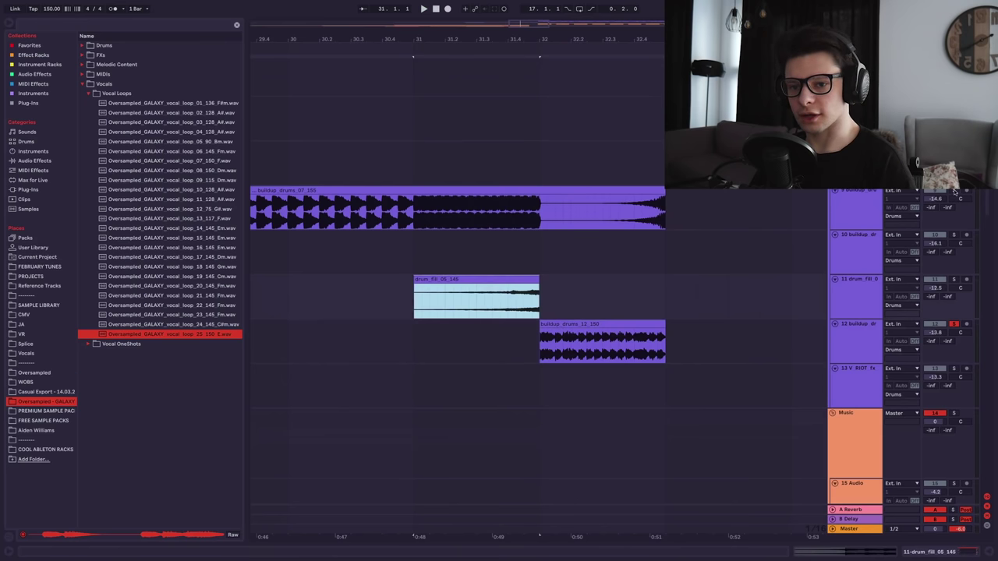
pyautogui.keyDown('ctrl'); pyautogui.click(953, 192); pyautogui.keyUp('ctrl')
pyautogui.keyDown('ctrl'); pyautogui.click(953, 279); pyautogui.keyUp('ctrl')
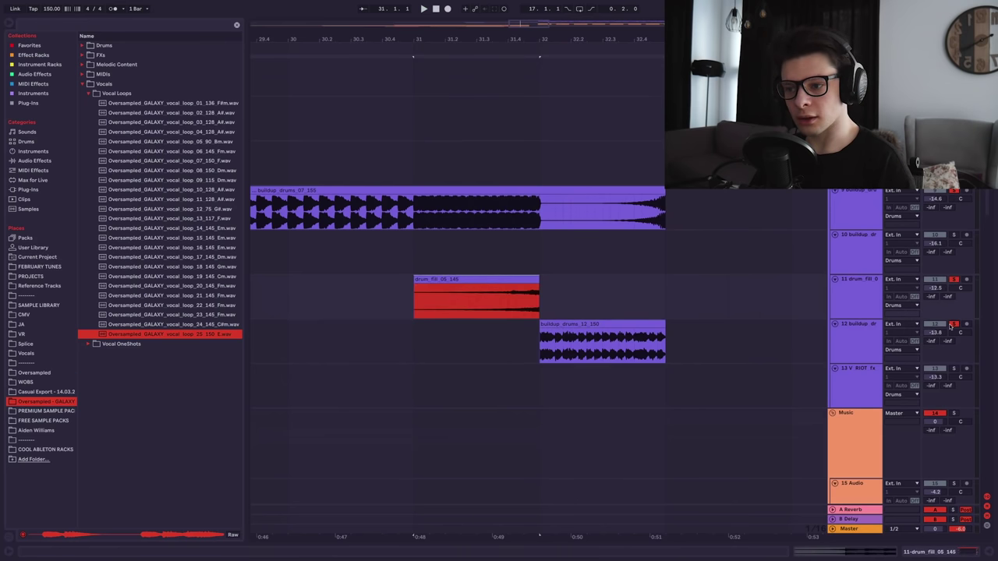
pyautogui.scroll(-5, 540, 300)
pyautogui.moveTo(680, 433); pyautogui.dragTo(603, 183)
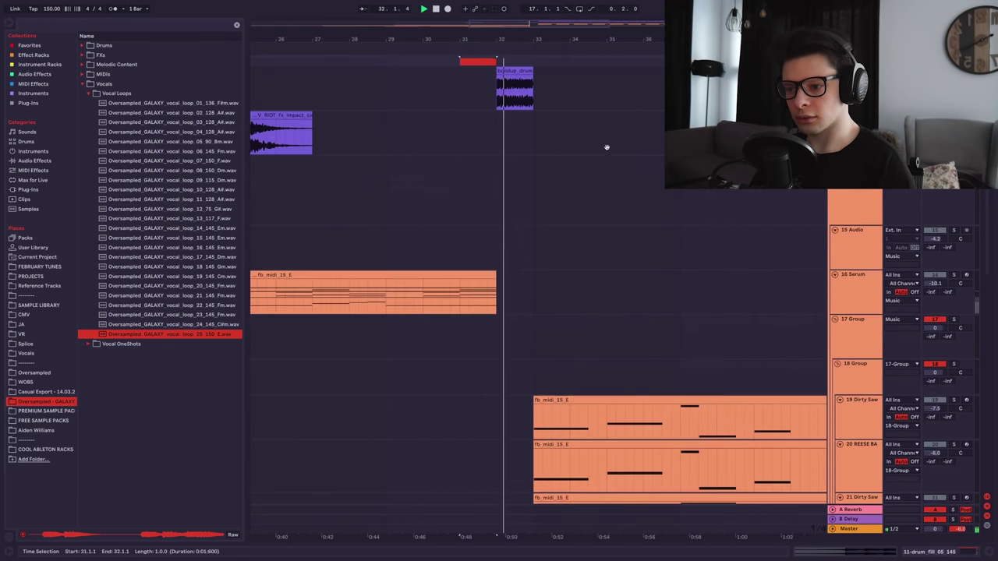
# - Return to the music layers and play the full build-up from around bar 24 with all solos off
pyautogui.moveTo(559, 384); pyautogui.dragTo(578, 84)
pyautogui.scroll(-10, 577, 83)
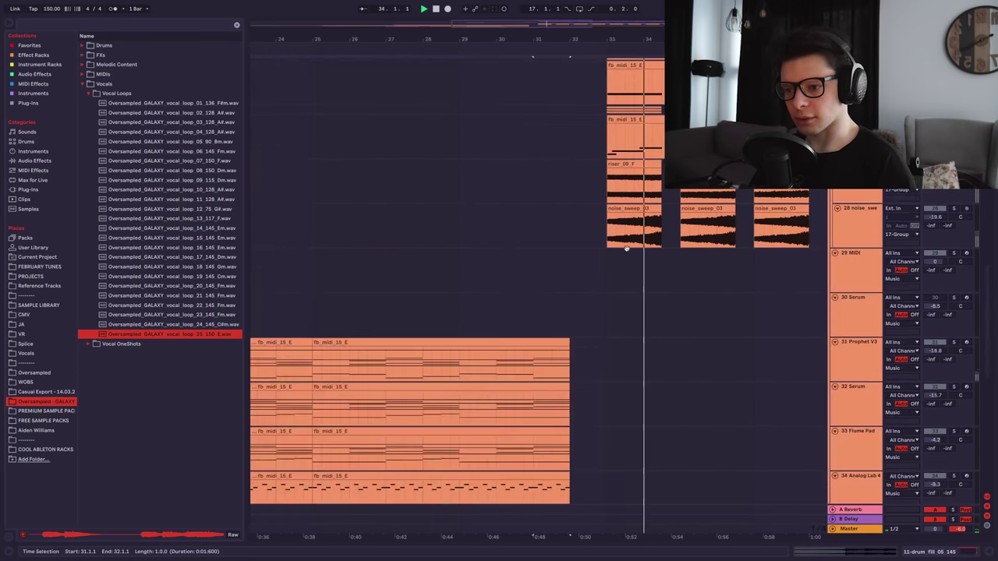
pyautogui.moveTo(522, 150); pyautogui.dragTo(456, 21)
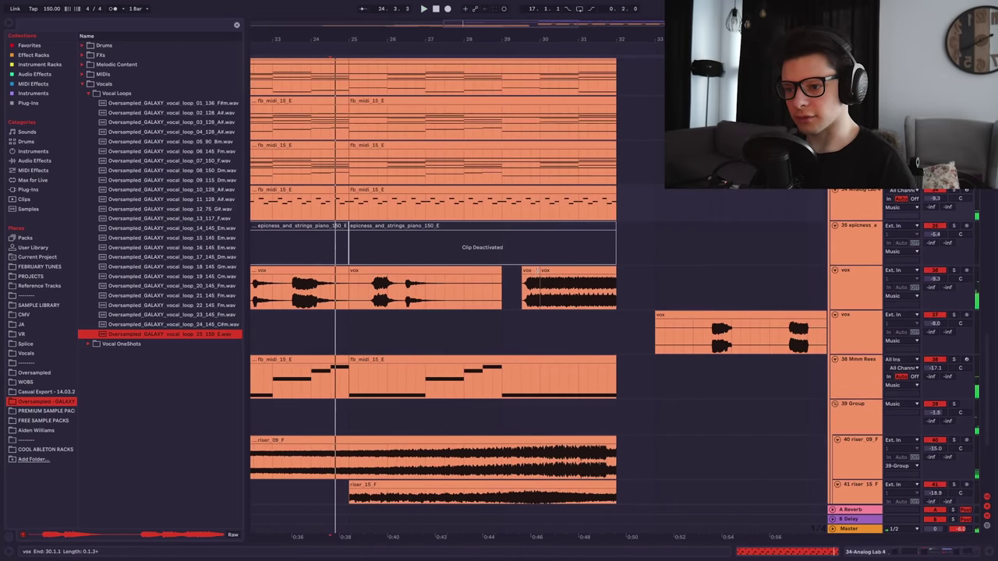
# - Solo the vox track, play its chopped vocal clips from bar 29.3, and open the long clip at bar 30
pyautogui.click(530, 270)
pyautogui.click(954, 271)
pyautogui.press('space')
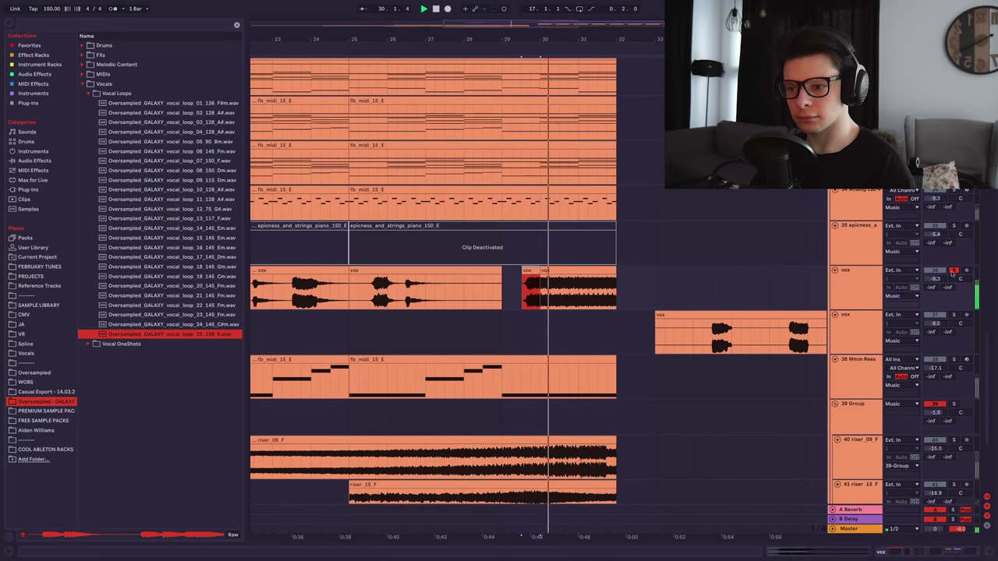
pyautogui.scroll(3, 555, 288)
pyautogui.hscroll(5, 587, 287)
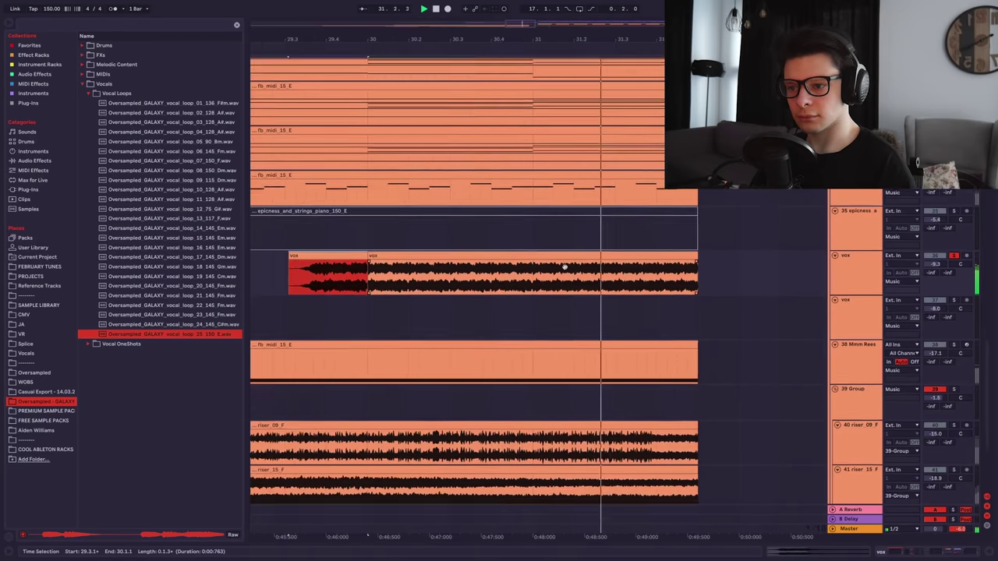
pyautogui.click(571, 253)
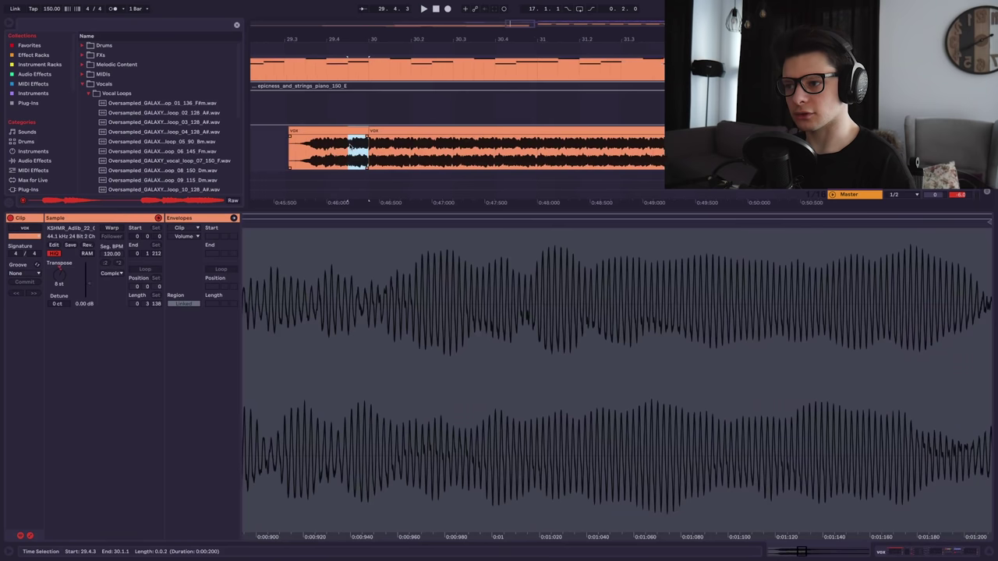
# - Duplicate the vox clip's last two-sixteenth slice before bar 30 repeatedly and consolidate the copies into one clip starting at bar 30
pyautogui.scroll(2, 352, 141)
pyautogui.hotkey('ctrl', 'd')
pyautogui.hotkey('ctrl', 'd')
pyautogui.hotkey('ctrl', 'd')
pyautogui.hotkey('ctrl', 'd')
pyautogui.hotkey('ctrl', 'd')
pyautogui.hotkey('ctrl', 'd')
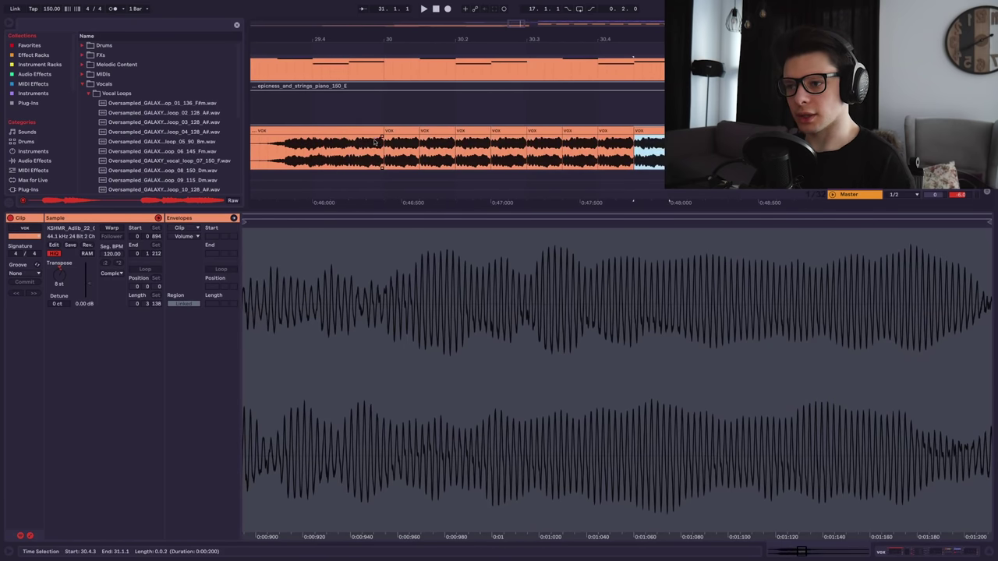
pyautogui.keyDown('shift'); pyautogui.click(387, 132); pyautogui.keyUp('shift')
pyautogui.hotkey('ctrl', 'j')
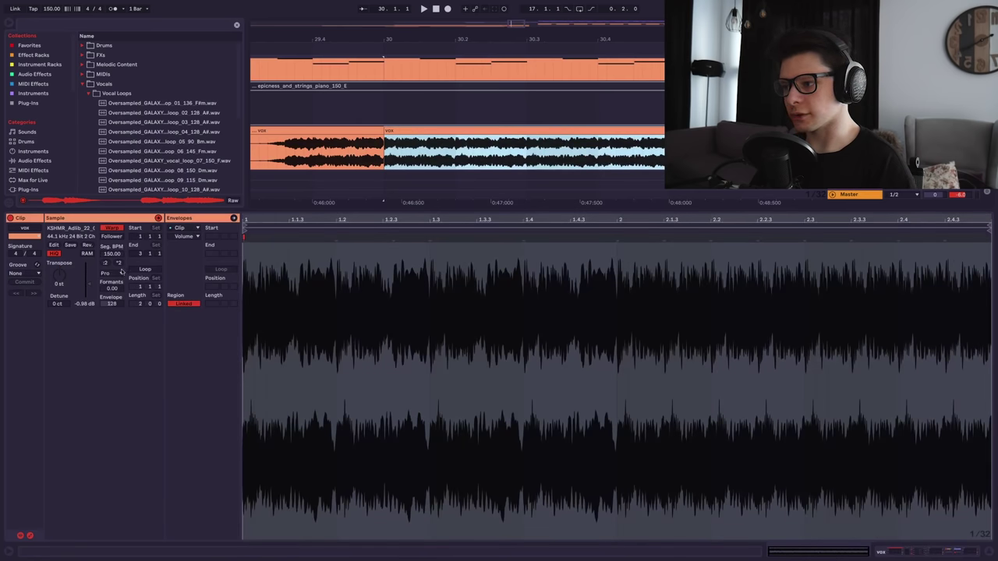
# - Show the bar 30 vox clip's Transposition envelope, play the clip, and raise the end point of the rising ramp
pyautogui.click(117, 273)
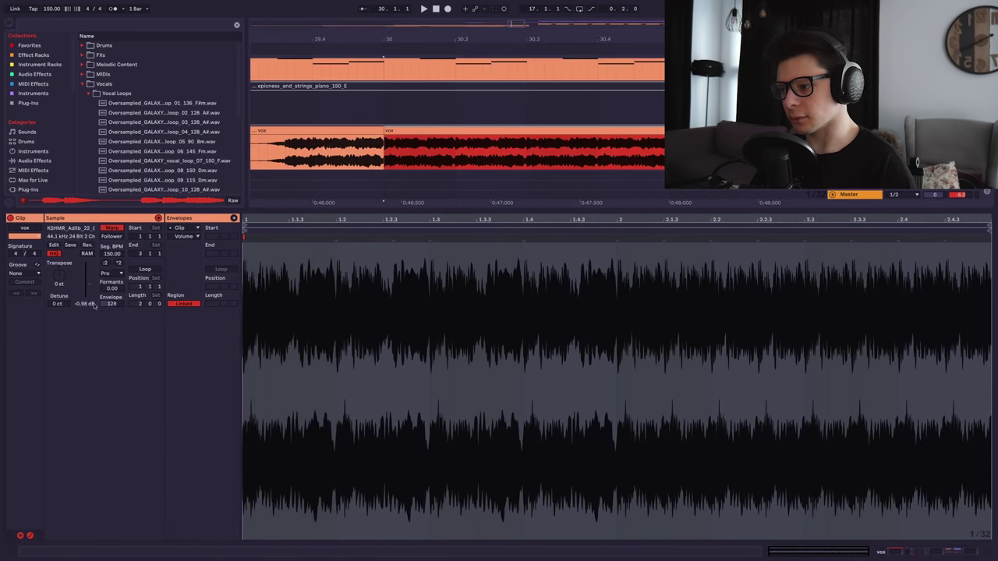
pyautogui.click(209, 240)
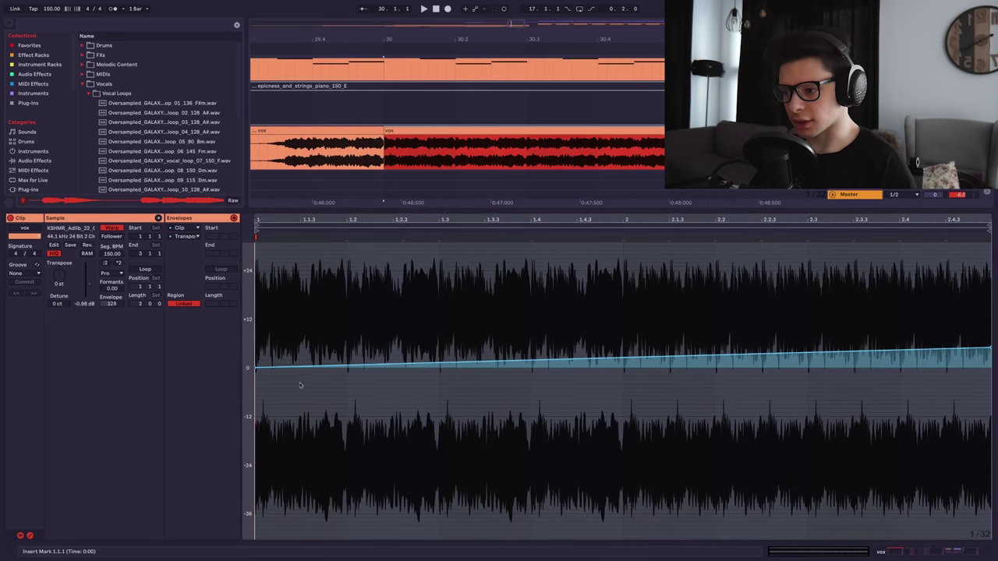
pyautogui.press('space')
pyautogui.moveTo(990, 351); pyautogui.dragTo(989, 275)
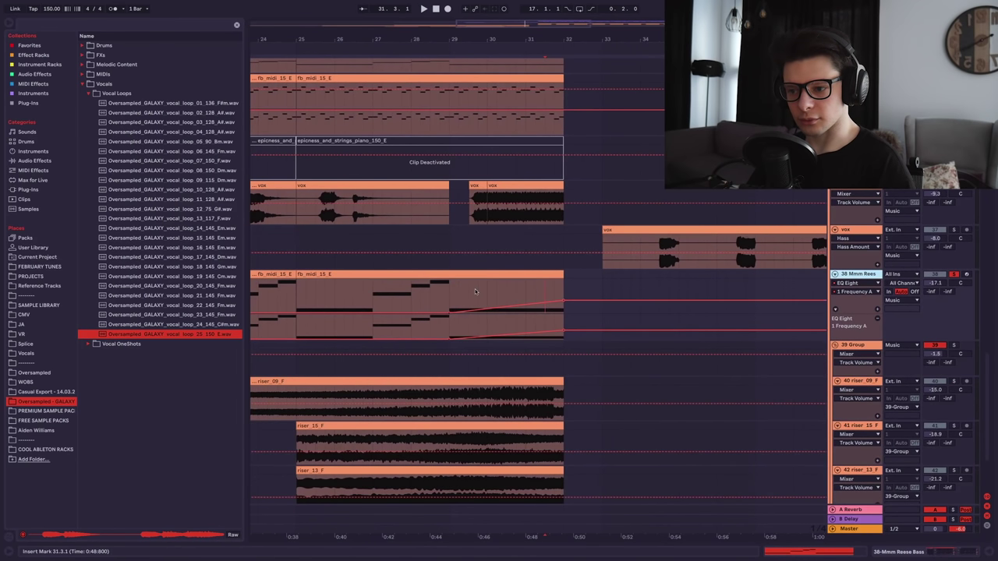
# - Inspect the Serum and EQ Eight devices on the soloed Mmm Reese bass track while playing its rising filter automation
pyautogui.scroll(-2, 486, 284)
pyautogui.scroll(4, 508, 270)
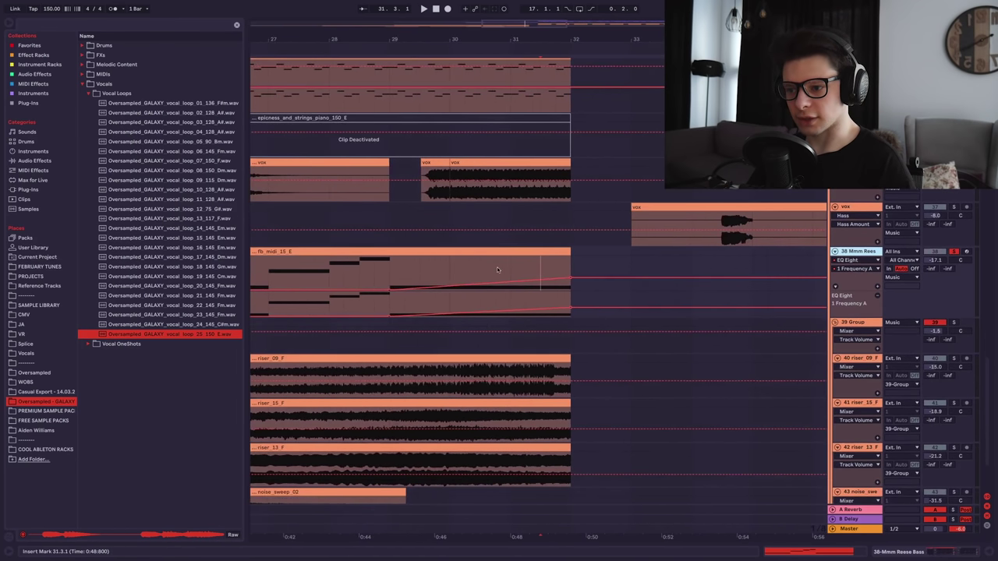
pyautogui.click(968, 550)
pyautogui.press('space')
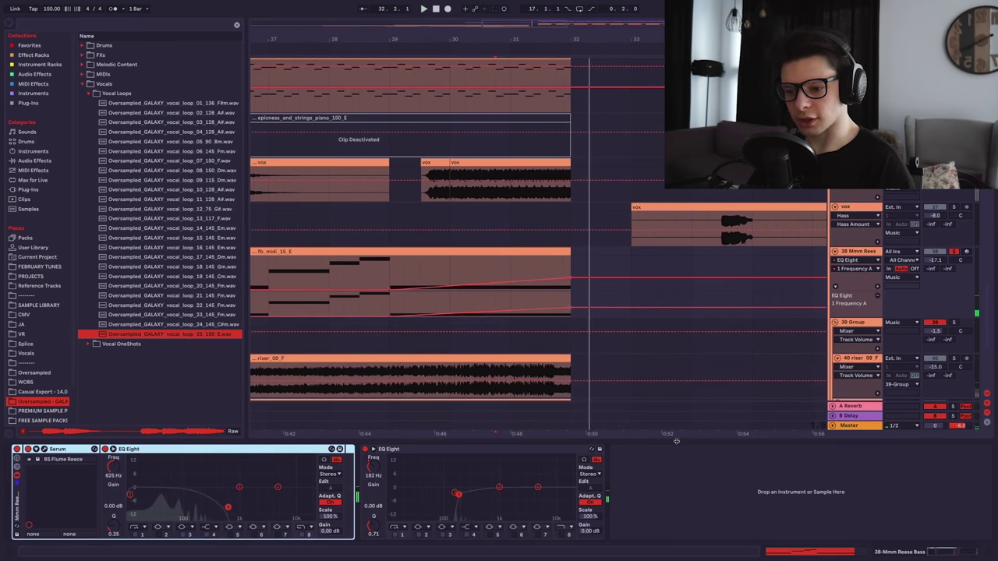
pyautogui.hotkey('ctrl', 'alt', 'l')
# - Take the Mmm Reese track out of solo and play the full transition from around bar 31.3 into the drop
pyautogui.click(953, 252)
pyautogui.click(549, 233)
pyautogui.press('space')
pyautogui.scroll(-3, 558, 233)
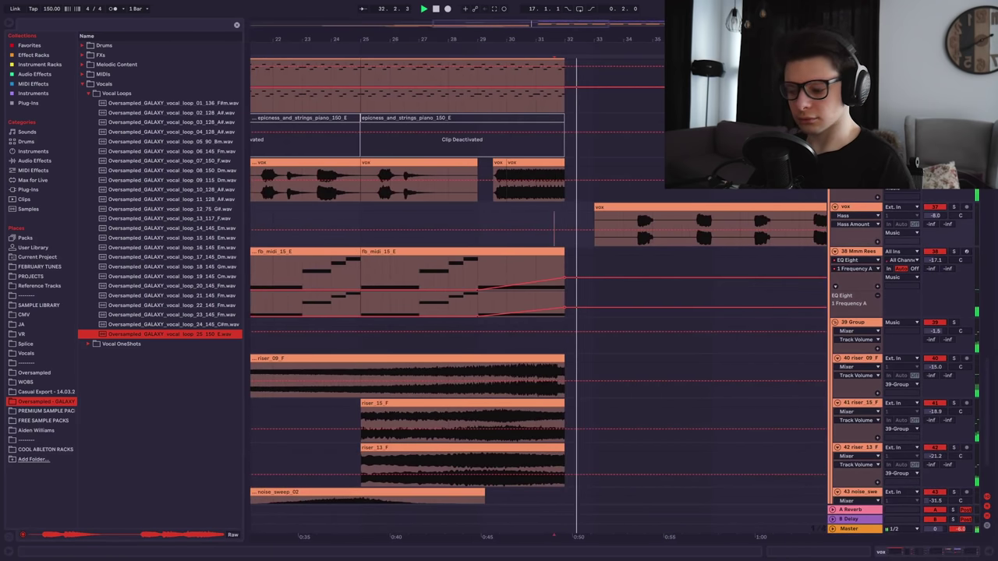
pyautogui.scroll(5, 595, 226)
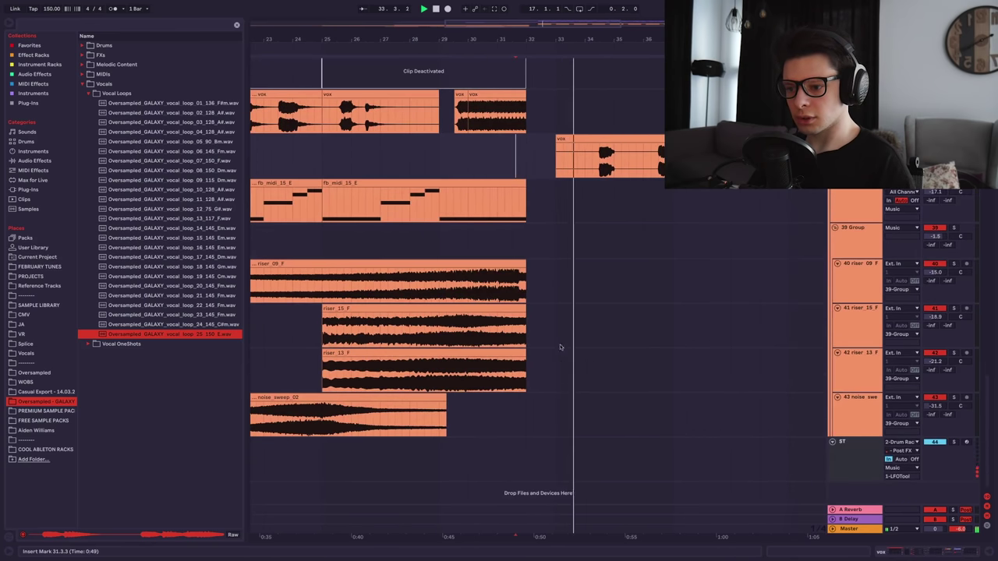
pyautogui.scroll(15, 594, 226)
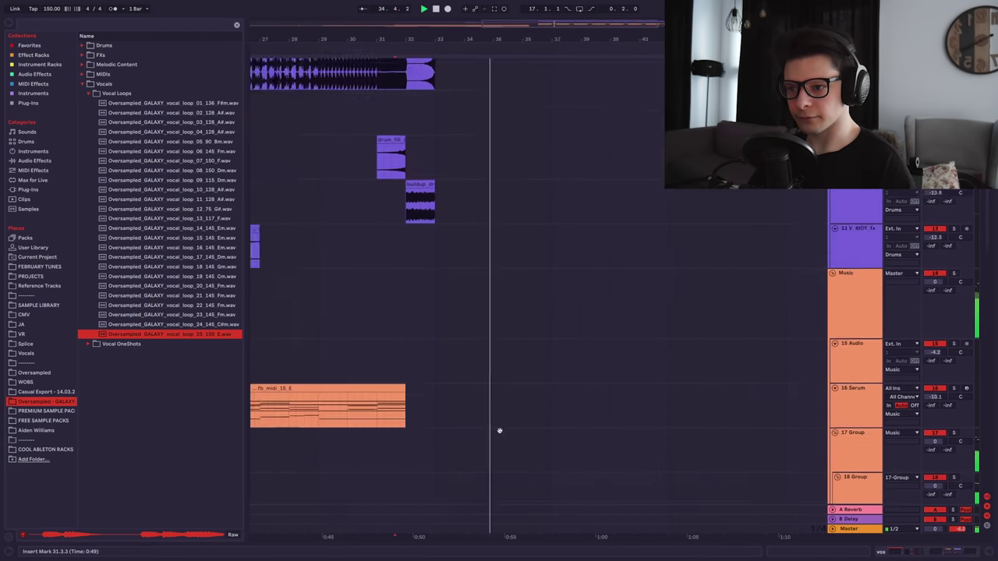
pyautogui.moveTo(556, 308); pyautogui.dragTo(545, 337)
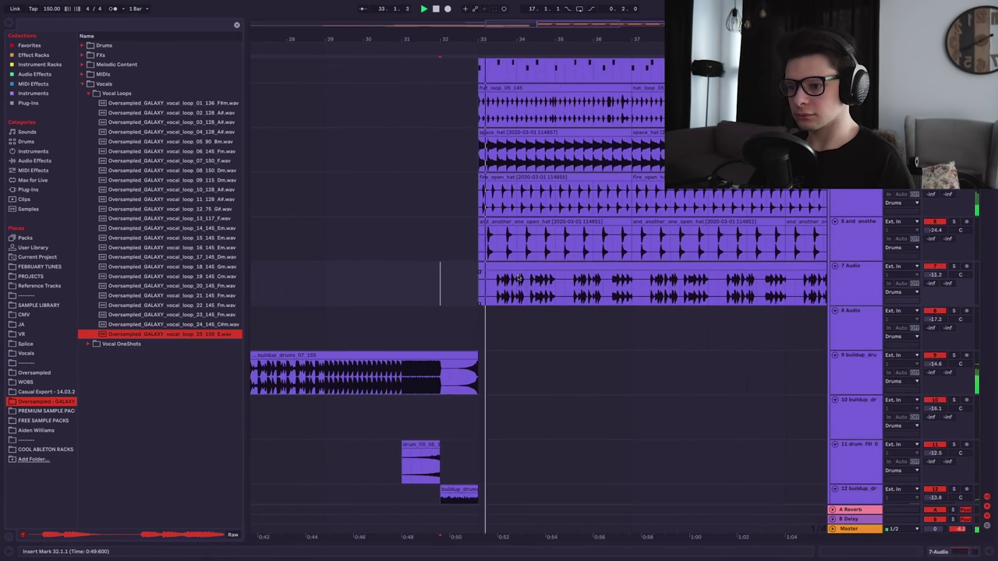
# - Place the insert marker at bar 34 on track 7 and undo the last two edits to its break-beat clips
pyautogui.click(517, 278)
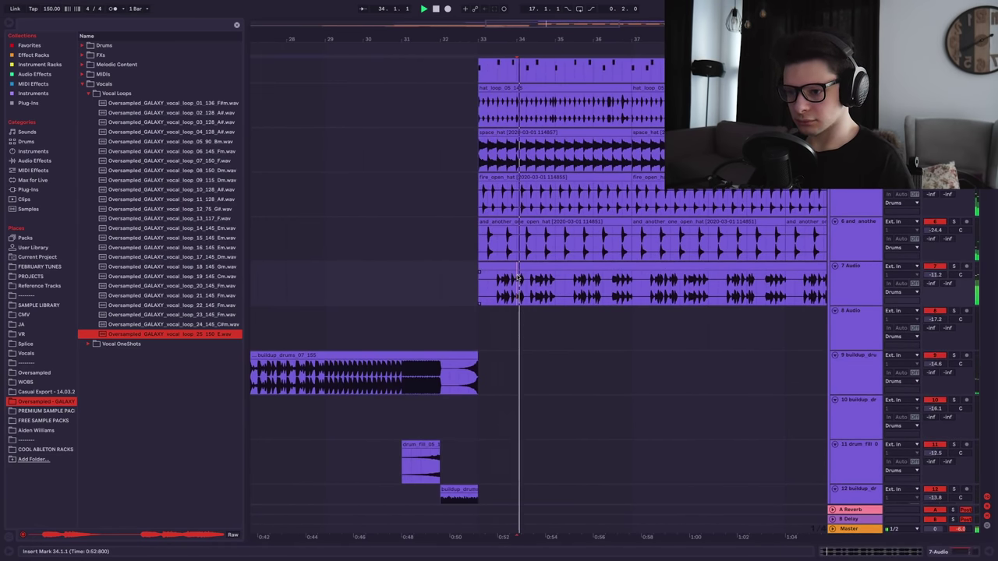
pyautogui.hotkey('ctrl', 'z')
pyautogui.hotkey('ctrl', 'z')
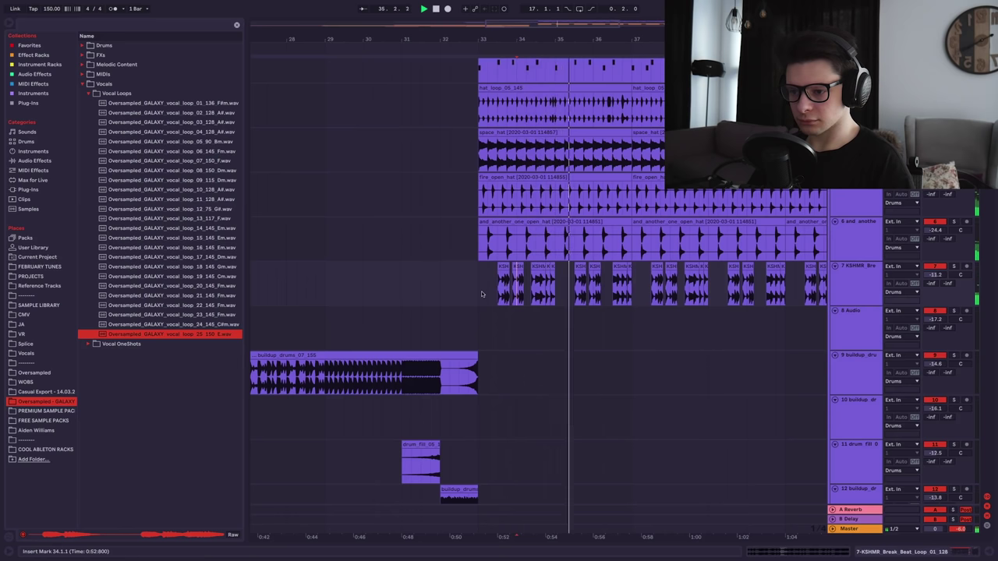
# - Examine the device chain of the Drum Rack For Sidechaining track, including its saturn_kick and epicness_snare pads
pyautogui.hscroll(4, 409, 289)
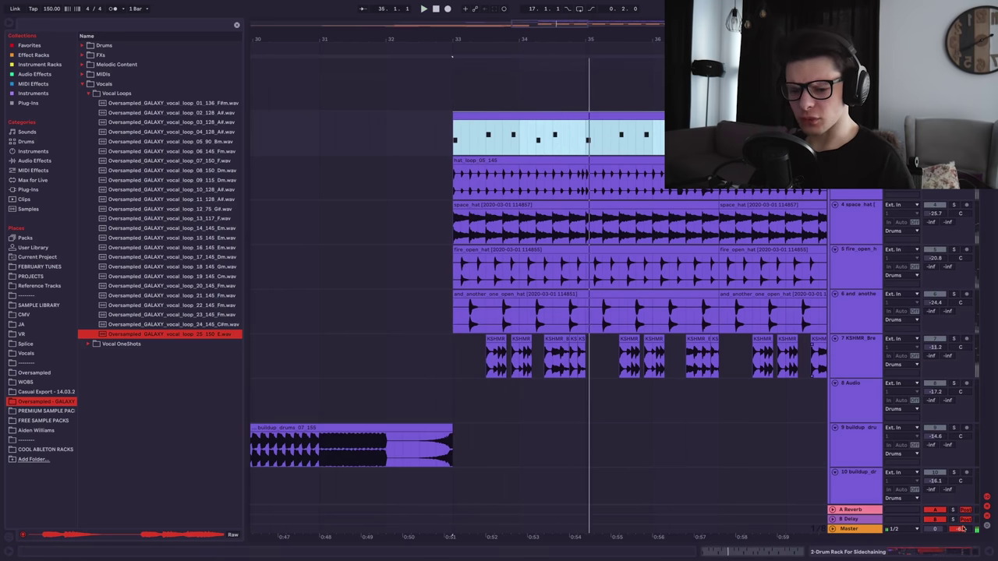
pyautogui.click(947, 552)
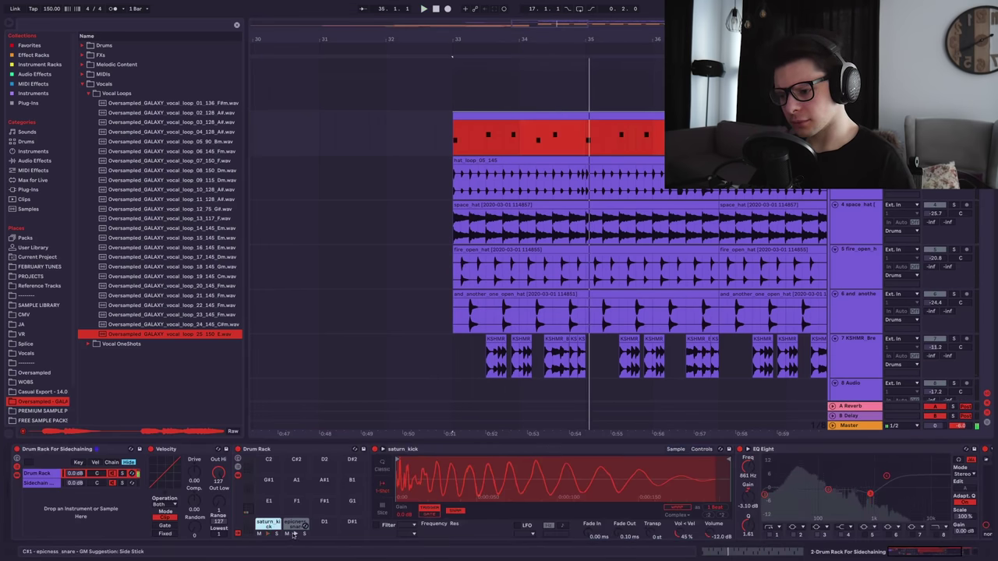
pyautogui.click(453, 70)
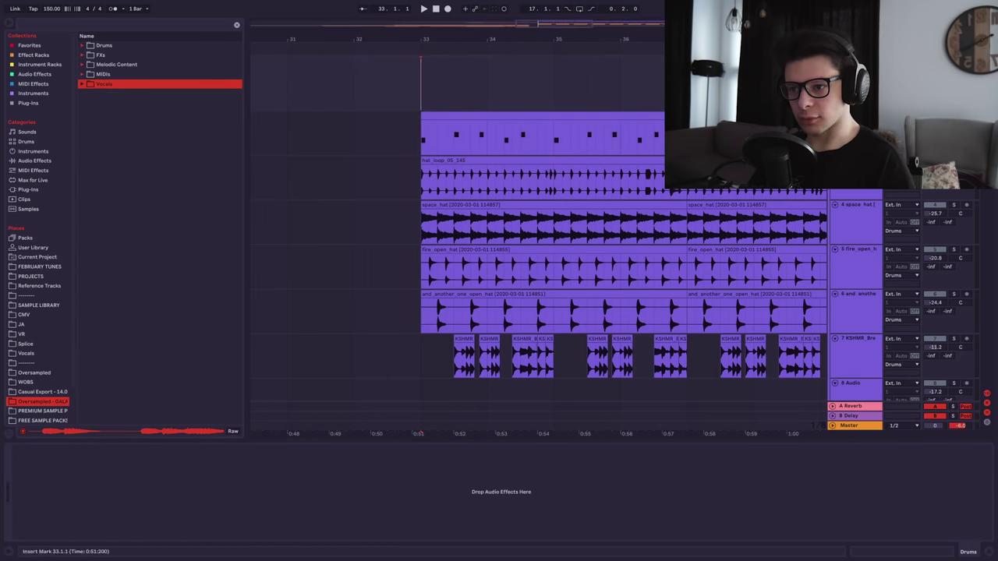
pyautogui.scroll(-2, 671, 117)
pyautogui.hscroll(2, 625, 135)
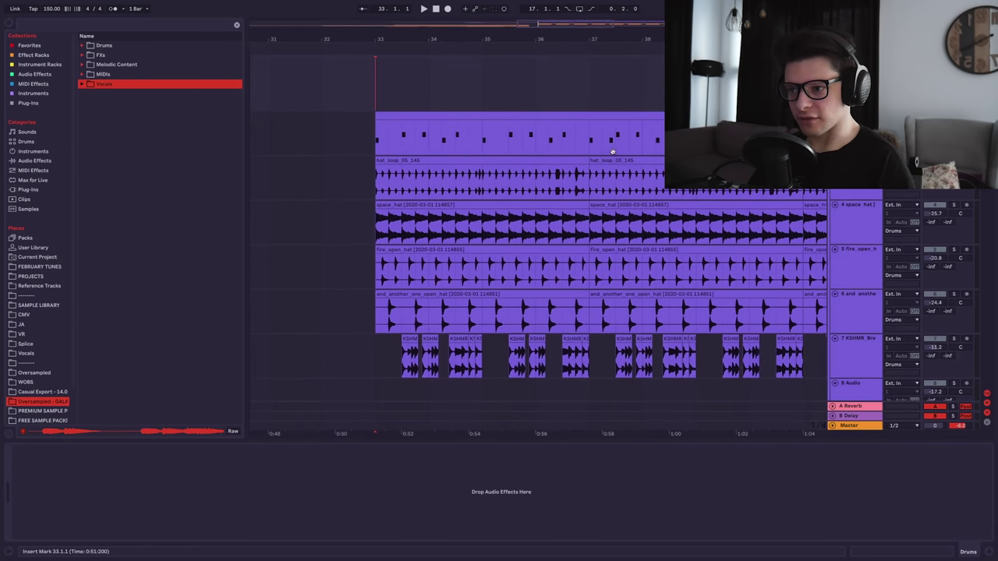
pyautogui.click(855, 117)
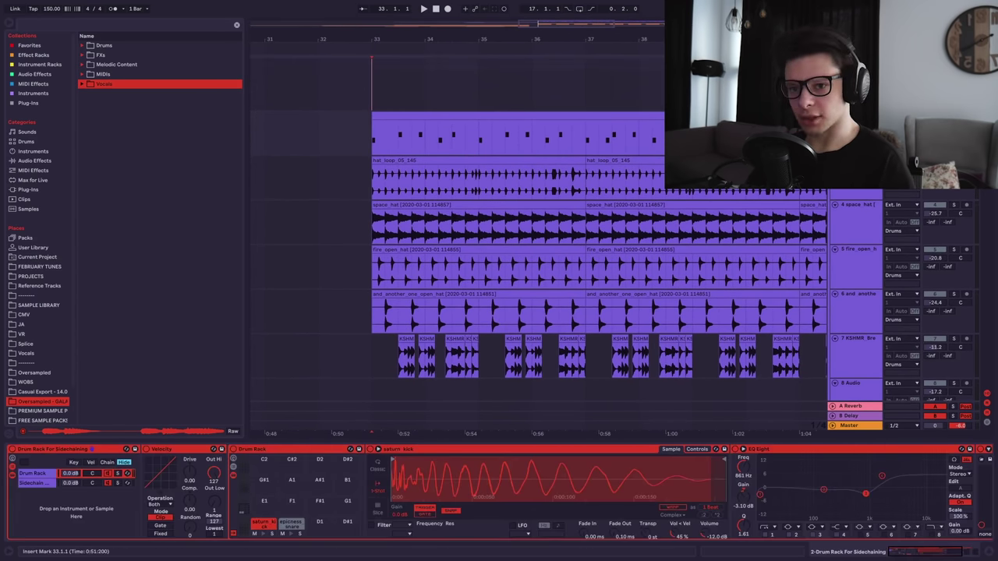
# - Play the hat_loop_05_145 clip from bar 33 and select the space_hat track
pyautogui.click(470, 159)
pyautogui.press('space')
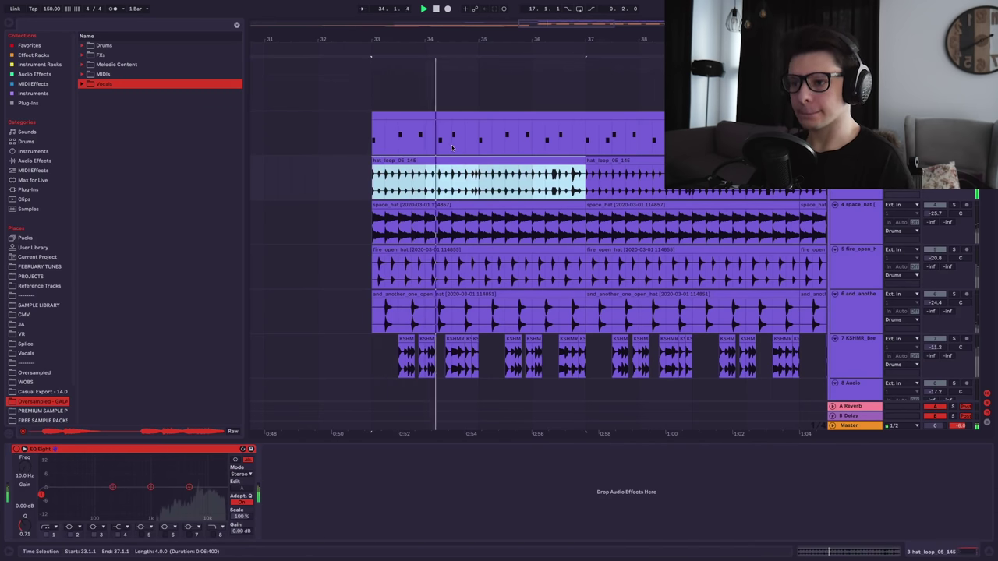
pyautogui.click(864, 227)
pyautogui.scroll(-1, 607, 303)
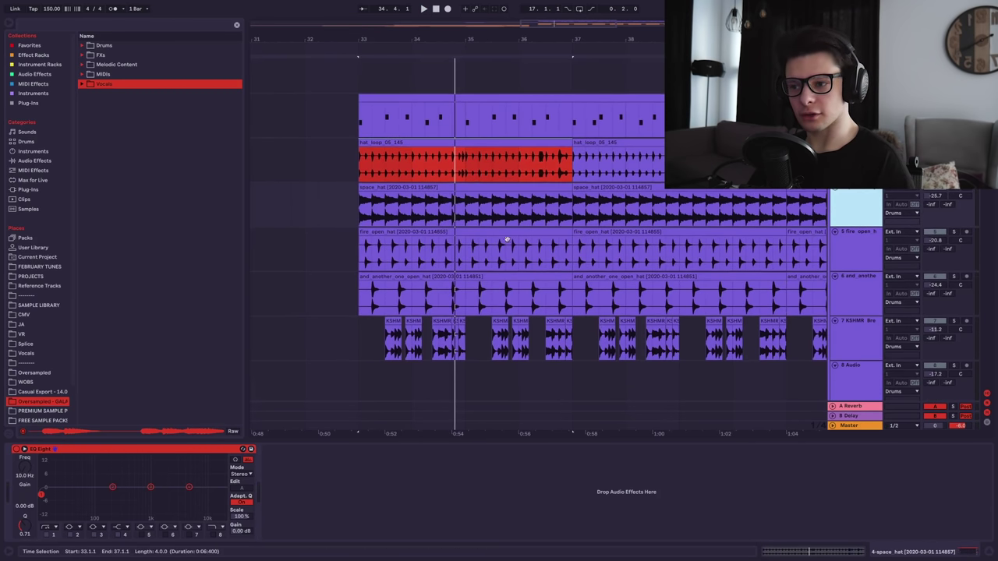
# - Solo the space_hat track and audition its first clip from bar 33
pyautogui.scroll(2, 491, 250)
pyautogui.hscroll(-1, 448, 243)
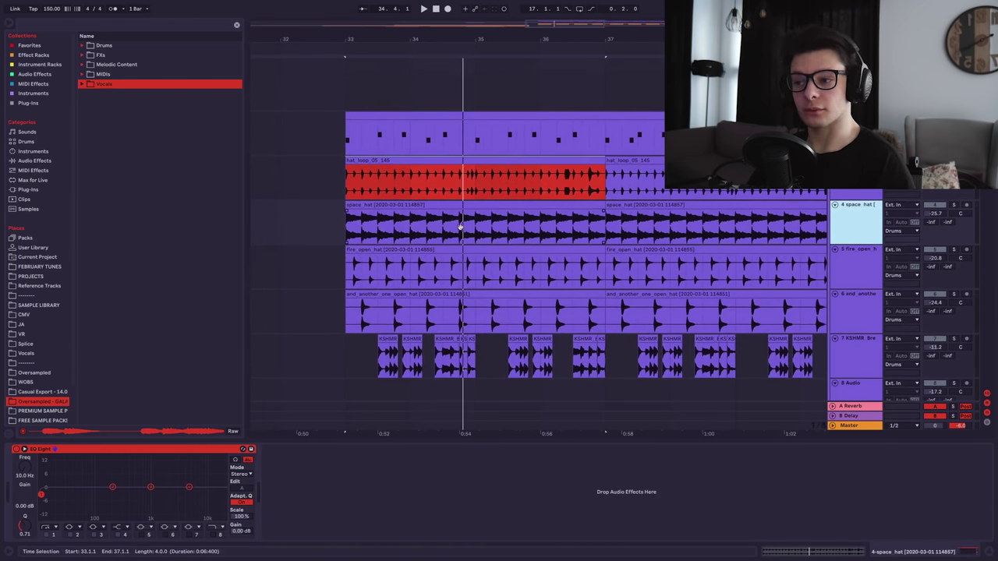
pyautogui.hscroll(1, 457, 227)
pyautogui.hscroll(1, 425, 242)
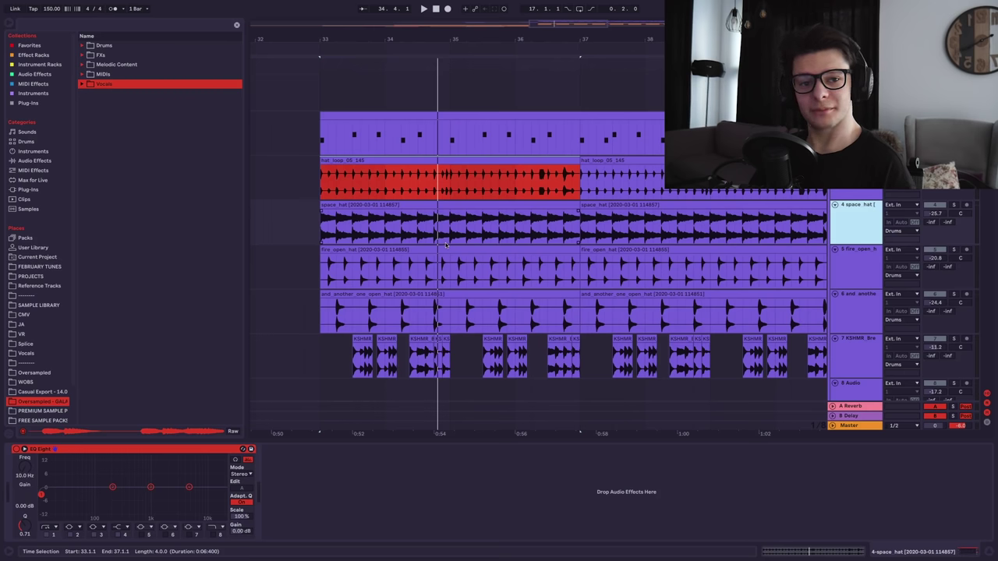
pyautogui.click(446, 245)
pyautogui.click(953, 205)
pyautogui.press('space')
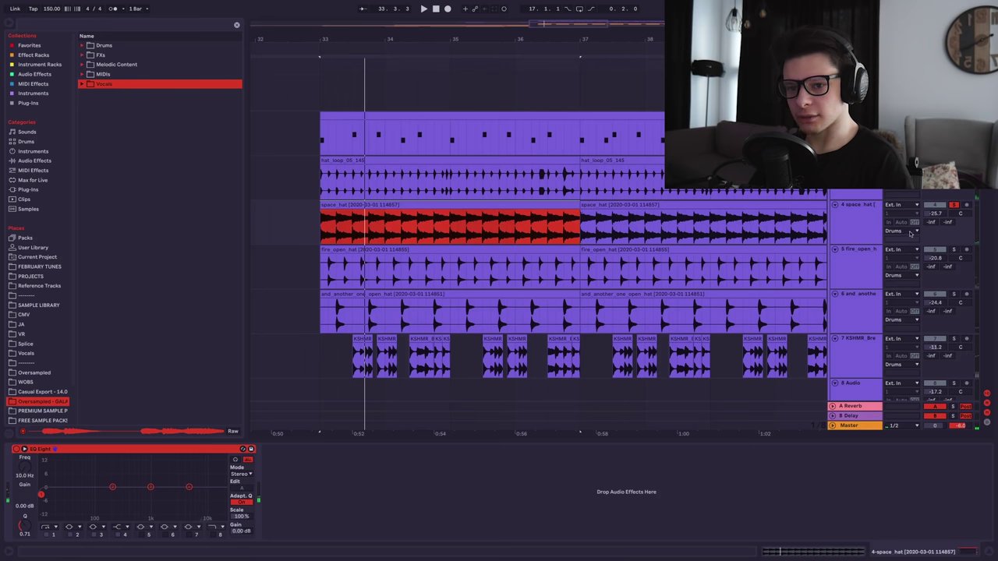
pyautogui.press('space')
pyautogui.press('space')
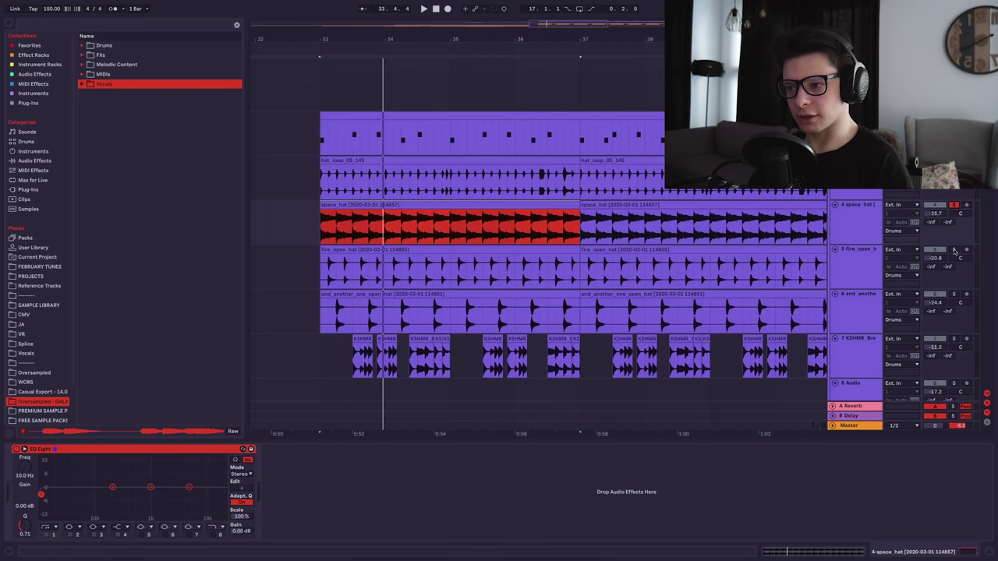
# - Add the fire_open_hat track to the solo and play it together with the space_hat layer from bar 33
pyautogui.click(955, 250)
pyautogui.press('space')
pyautogui.press('+')
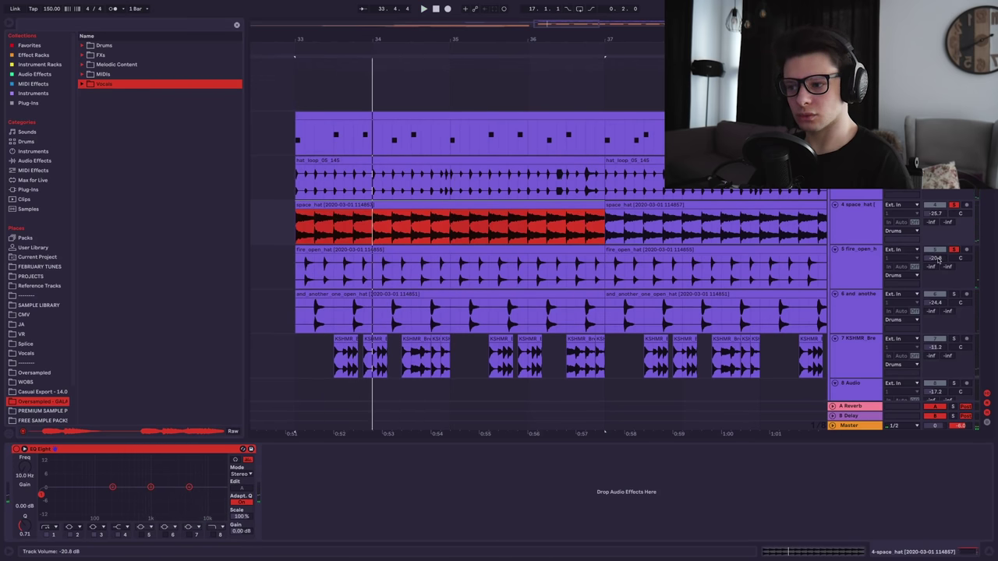
pyautogui.press('space')
pyautogui.moveTo(938, 259); pyautogui.dragTo(938, 239)
# - Select the first and_another_one_open_hat clip, solo its track as well, and play the hat layers together from bar 33
pyautogui.click(457, 278)
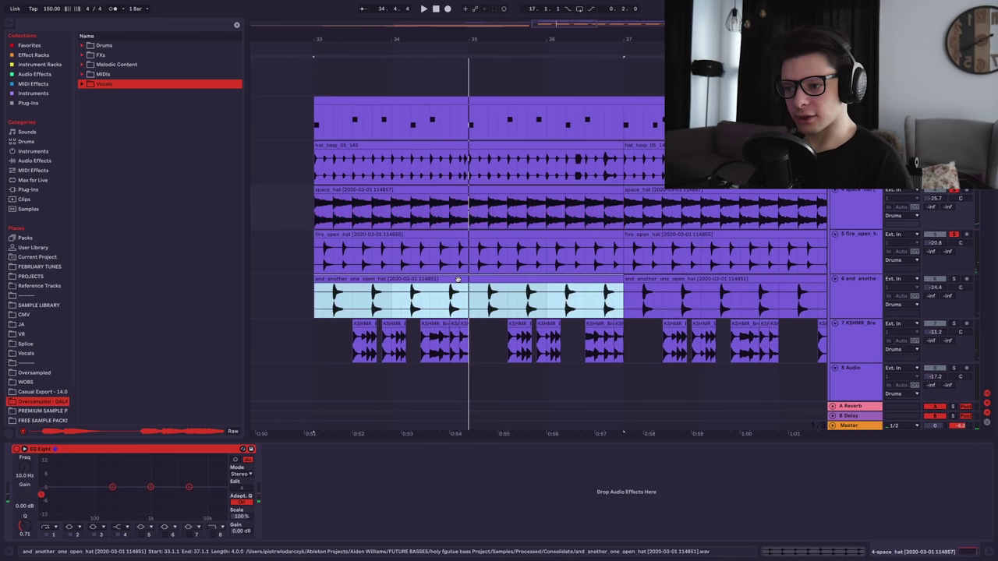
pyautogui.press('+')
pyautogui.click(955, 277)
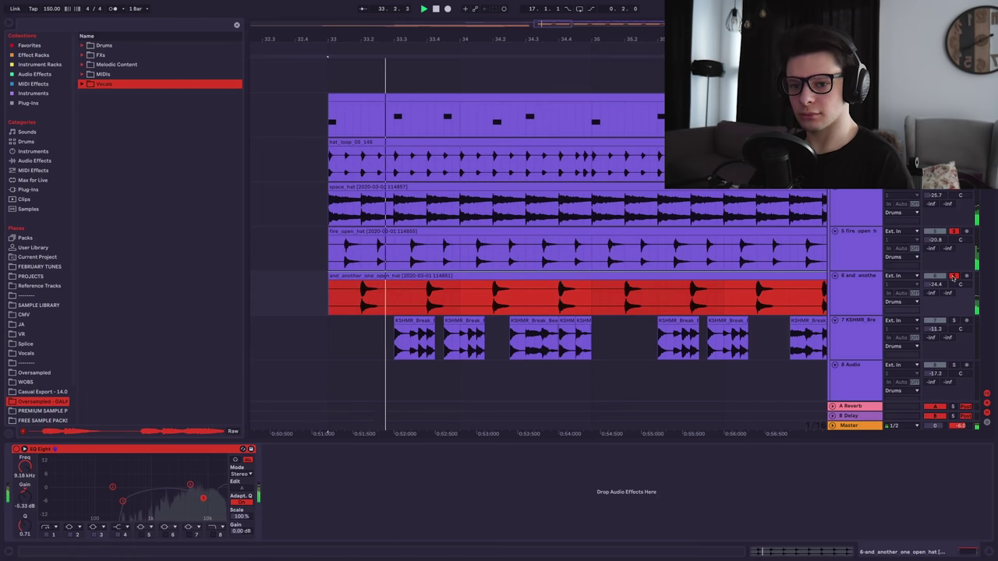
pyautogui.scroll(-1, 681, 283)
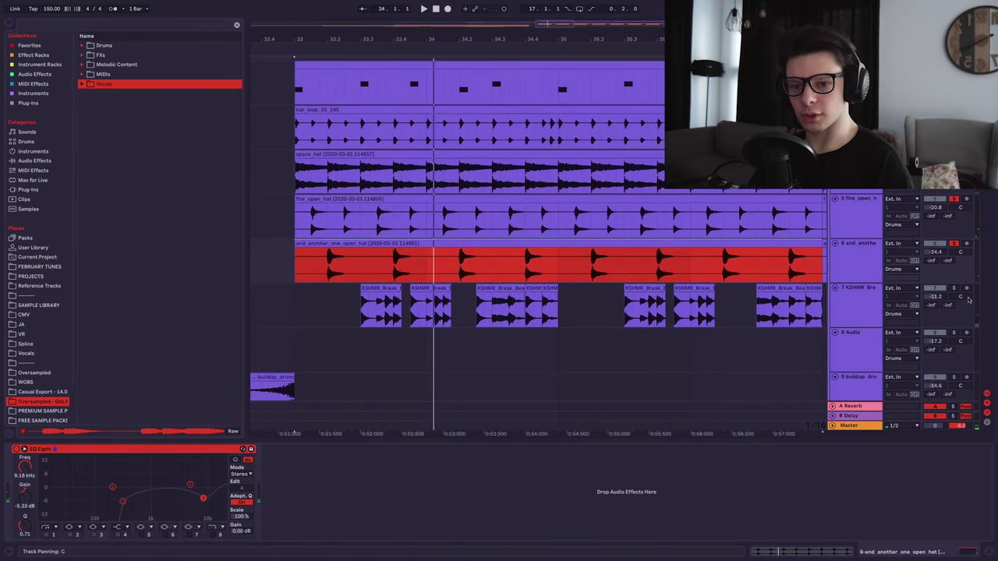
# - Play the KSHMR break-beat slices on track 7 together with the soloed hats from bar 33.2.4
pyautogui.click(352, 320)
pyautogui.press('space')
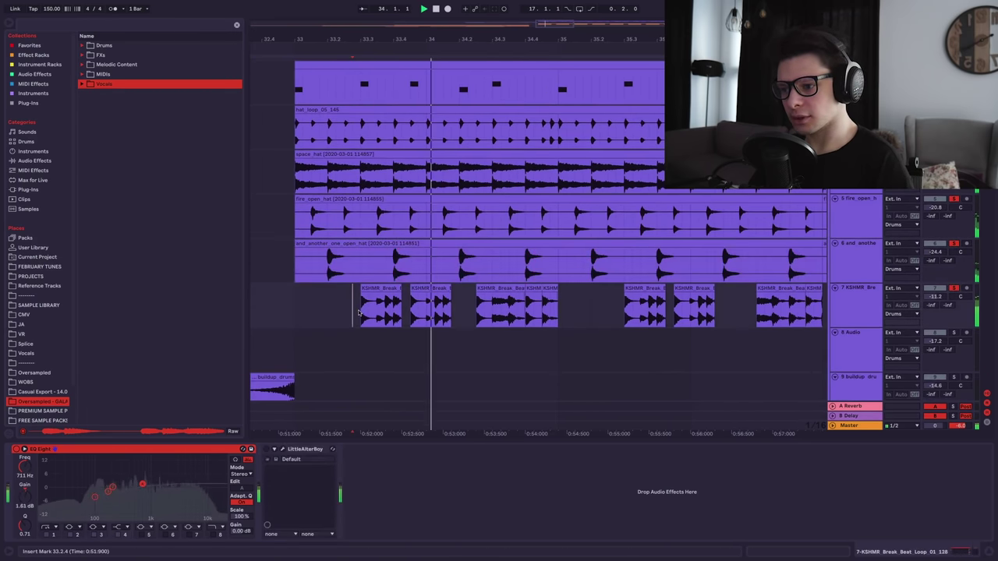
pyautogui.press('space')
pyautogui.scroll(-3, 354, 313)
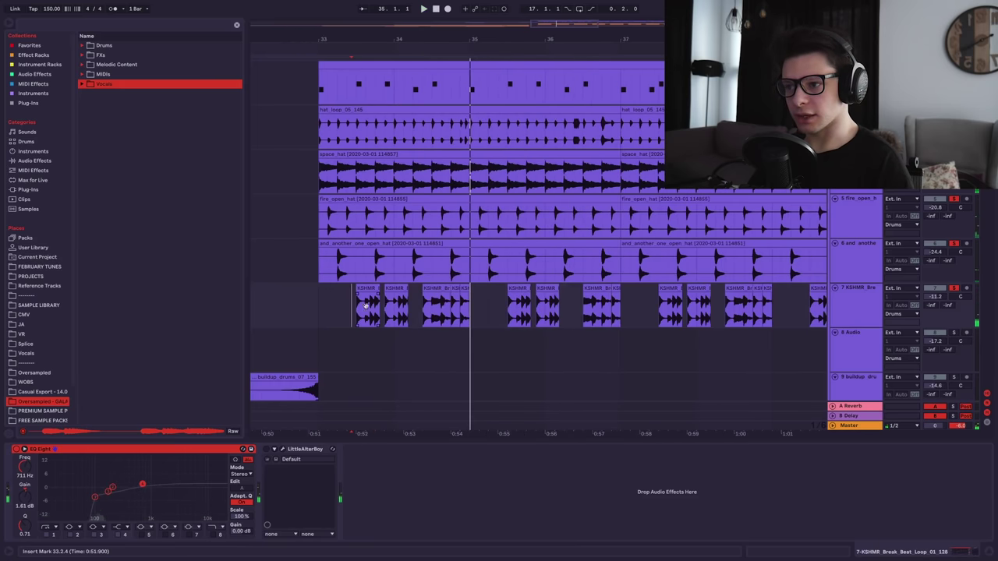
# - Look over the remaining drum tracks around the drop and examine the KSHMR_Break_Beat_Loop_01_128 slices closely at bar 33
pyautogui.moveTo(384, 321); pyautogui.dragTo(477, 372)
pyautogui.scroll(-5, 482, 217)
pyautogui.scroll(-3, 486, 164)
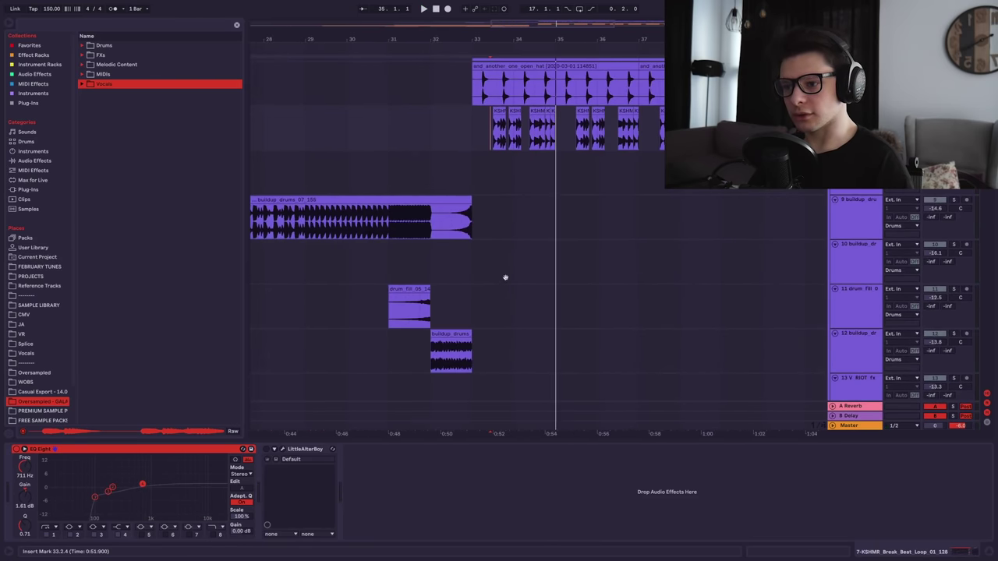
pyautogui.moveTo(501, 273); pyautogui.dragTo(481, 47)
pyautogui.moveTo(525, 237); pyautogui.dragTo(502, 449)
pyautogui.moveTo(552, 59); pyautogui.dragTo(547, 207)
pyautogui.scroll(3, 496, 218)
pyautogui.scroll(1, 403, 260)
pyautogui.scroll(5, 401, 260)
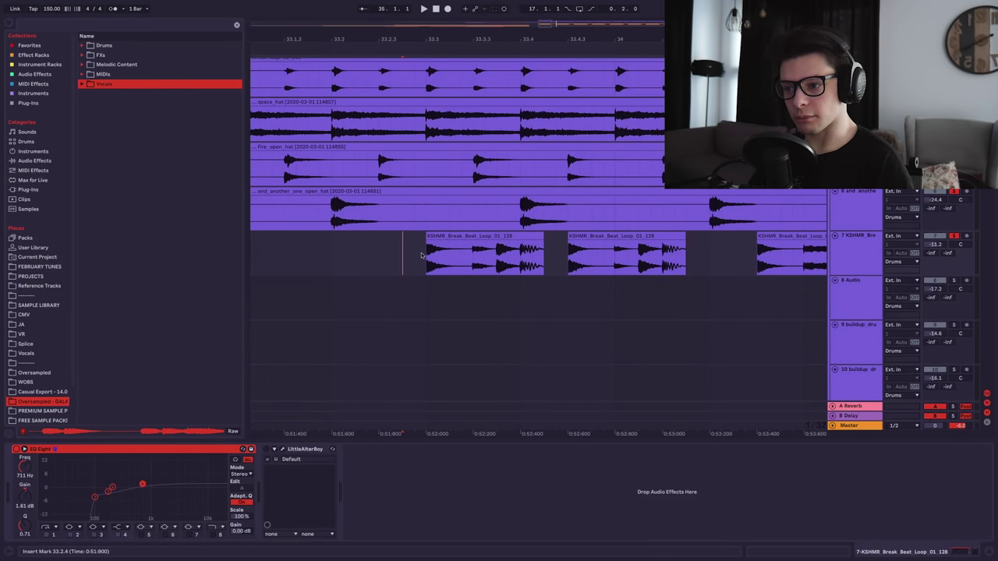
# - Play the sliced KSHMR break beat with the soloed hats from the start of its first slice at bar 33.3
pyautogui.press('space')
pyautogui.scroll(-3, 417, 258)
pyautogui.scroll(-3, 418, 260)
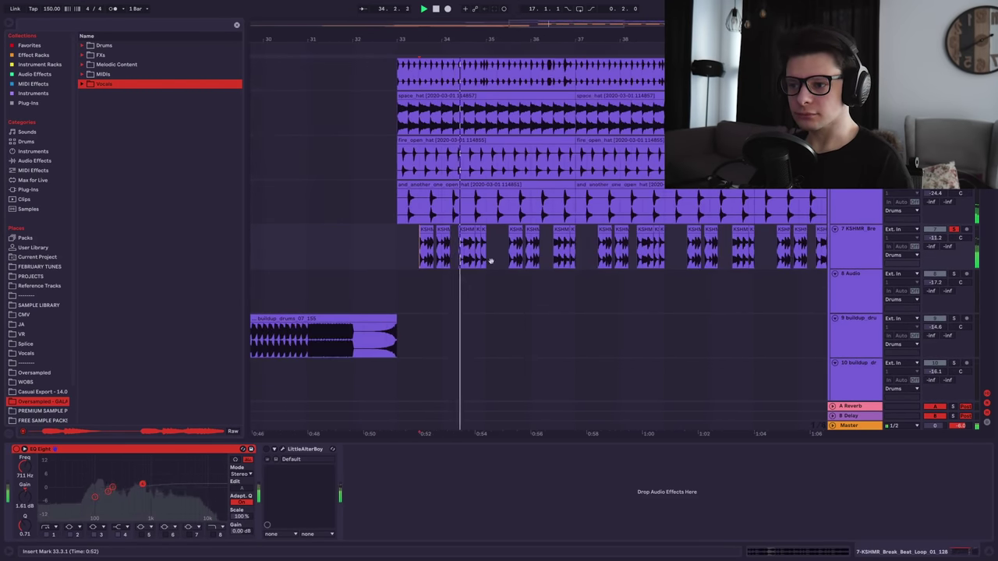
pyautogui.moveTo(506, 263); pyautogui.dragTo(505, 245)
pyautogui.press('space')
# - Look over the drop's tracks in the Music group and select the first Dirty Saw clip at bar 33
pyautogui.scroll(-15, 508, 245)
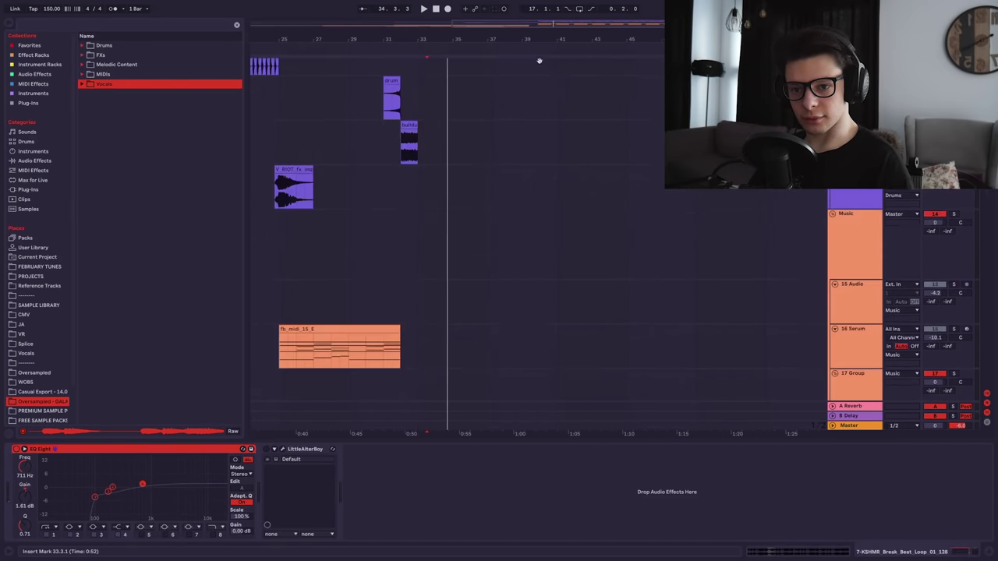
pyautogui.scroll(3, 551, 222)
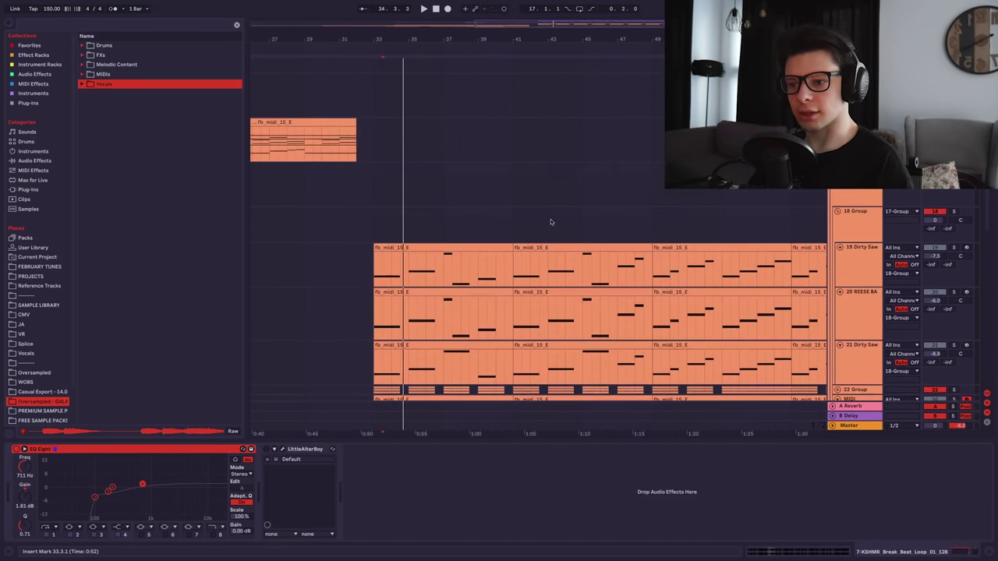
pyautogui.scroll(-6, 575, 361)
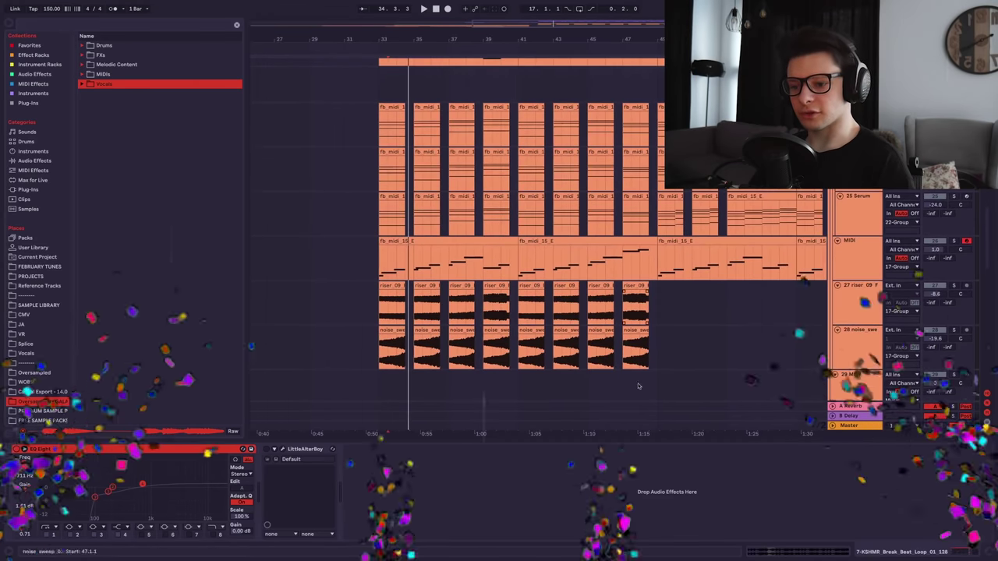
pyautogui.moveTo(659, 439); pyautogui.dragTo(659, 540)
pyautogui.moveTo(653, 204); pyautogui.dragTo(617, 414)
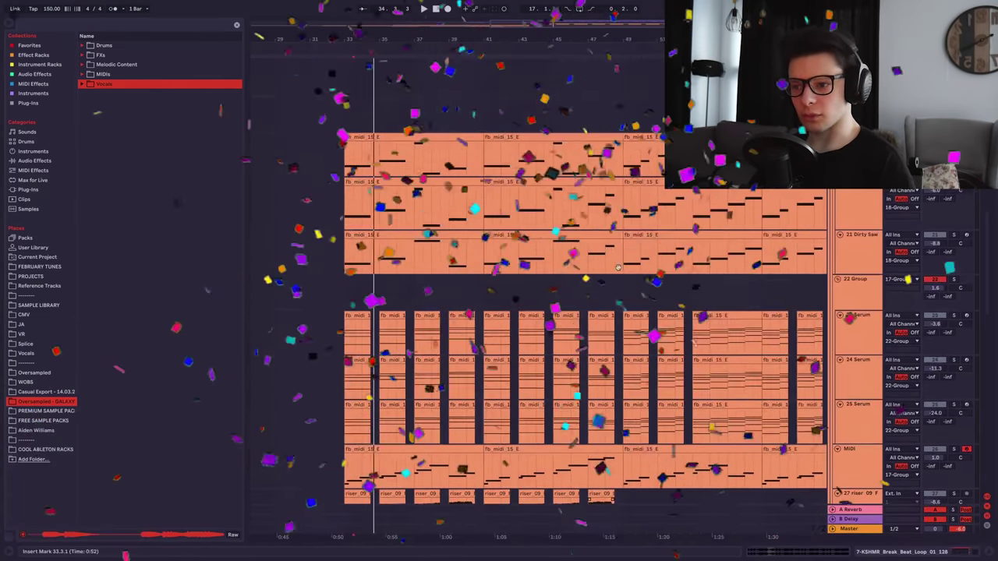
pyautogui.moveTo(617, 267); pyautogui.dragTo(604, 414)
pyautogui.scroll(-5, 602, 414)
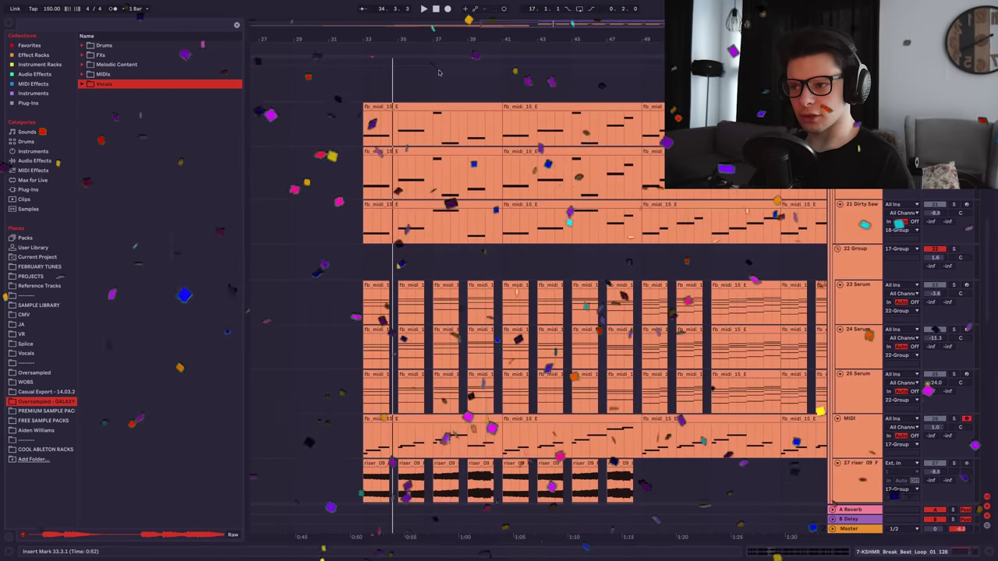
pyautogui.click(437, 125)
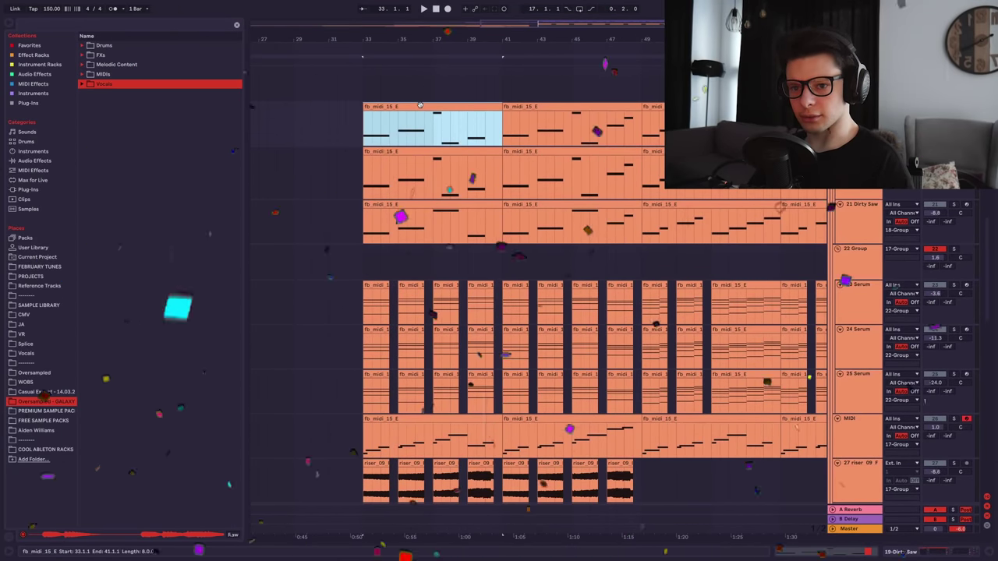
pyautogui.scroll(2, 521, 183)
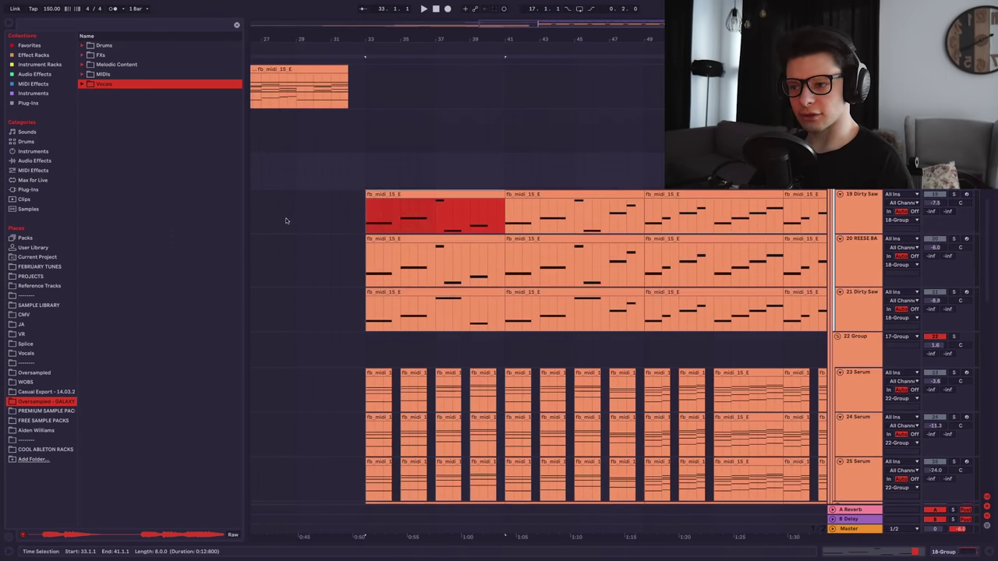
pyautogui.scroll(-3, 513, 312)
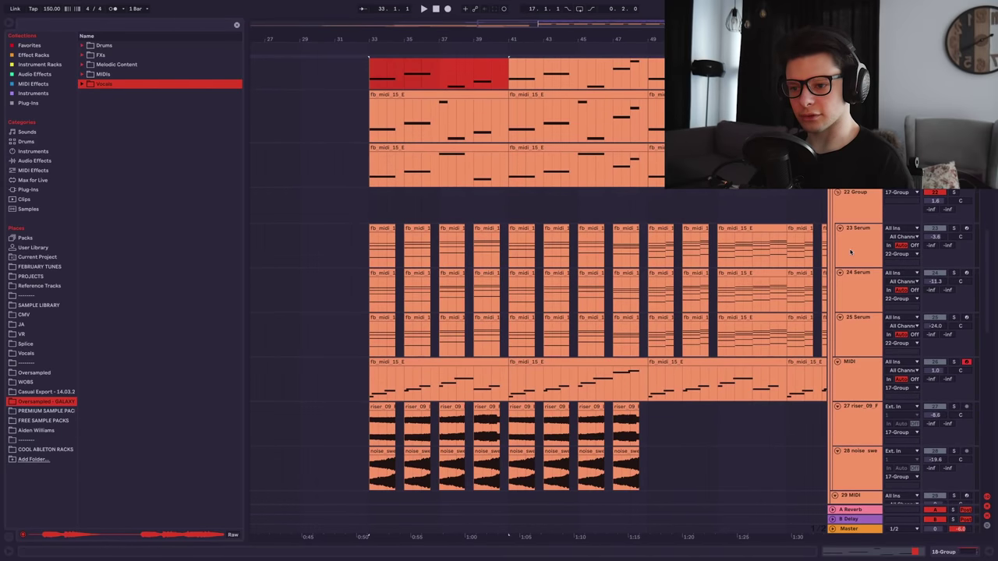
# - Play the 23 Serum chord layer while toggling oscillator B in its patch, and view the patch's effects
pyautogui.scroll(-3, 850, 251)
pyautogui.scroll(3, 538, 312)
pyautogui.scroll(-2, 538, 311)
pyautogui.scroll(2, 538, 312)
pyautogui.scroll(1, 538, 281)
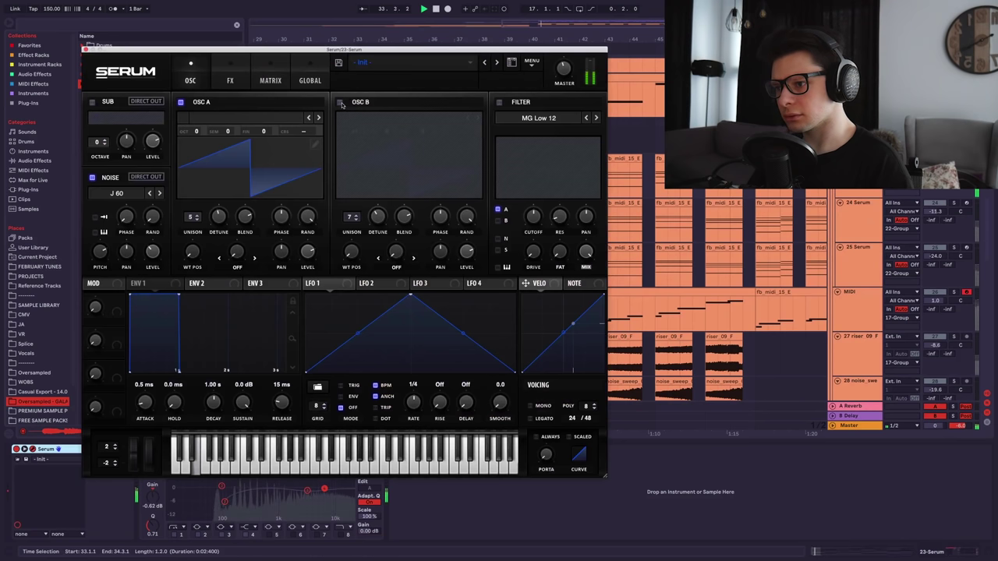
pyautogui.click(341, 103)
pyautogui.click(341, 103)
pyautogui.press('space')
pyautogui.click(234, 78)
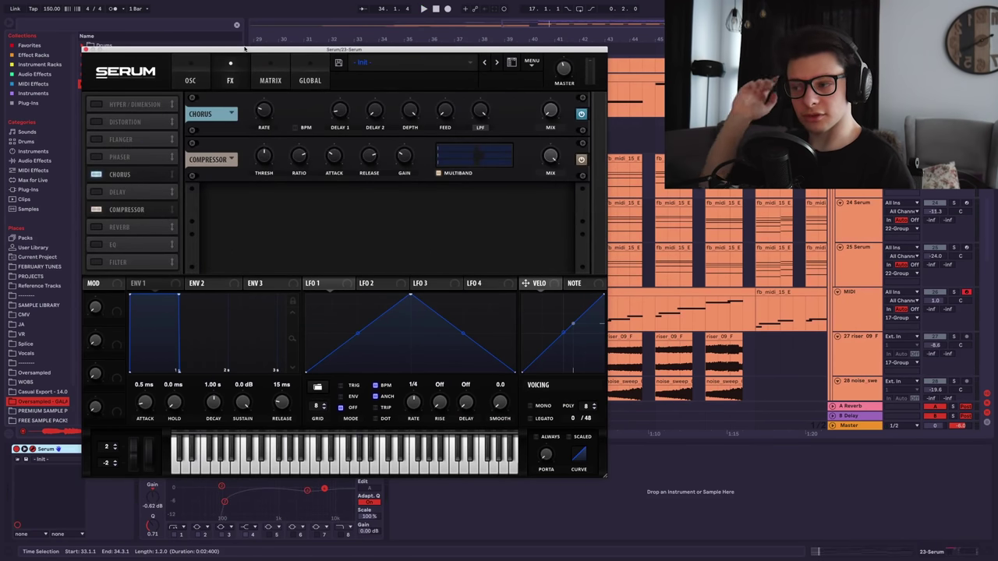
# - Solo the 24 Serum track and play its first chord clip from bar 33
pyautogui.click(956, 204)
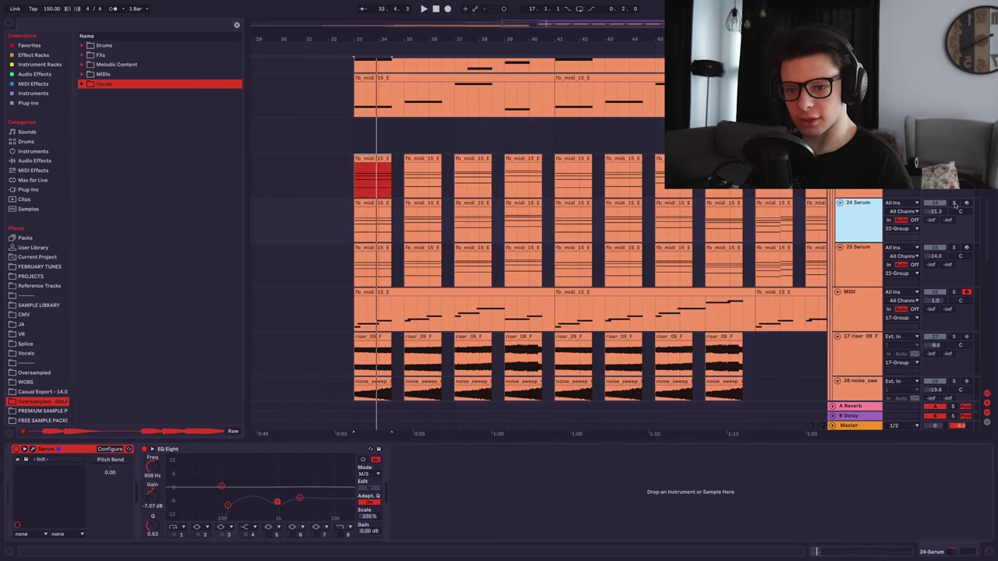
pyautogui.click(956, 204)
pyautogui.press('space')
pyautogui.click(376, 204)
pyautogui.press('space')
# - Examine the enlarged EQ Eight curve on 24 Serum and toggle the EQ while the layer plays
pyautogui.doubleClick(301, 470)
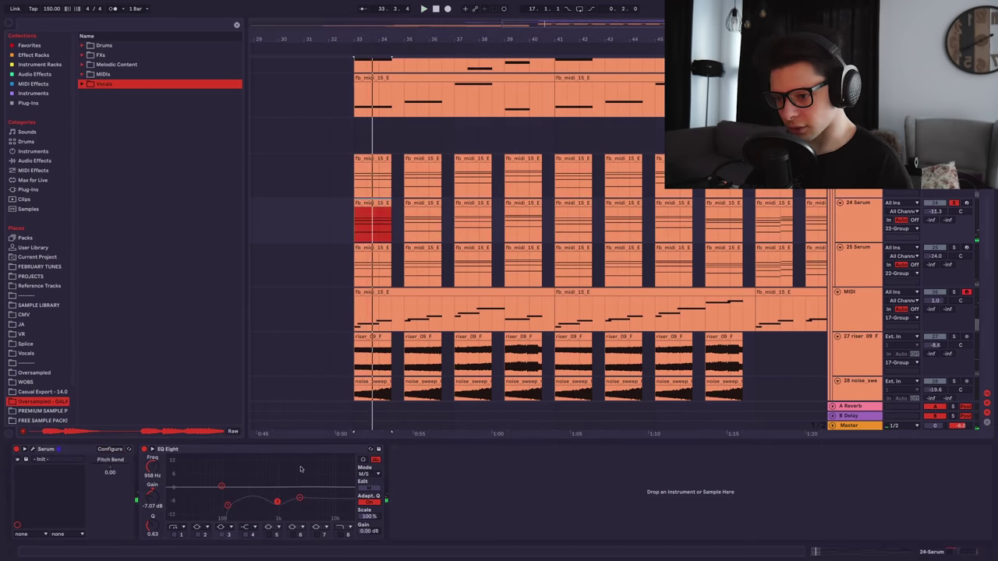
pyautogui.moveTo(430, 308); pyautogui.dragTo(430, 195)
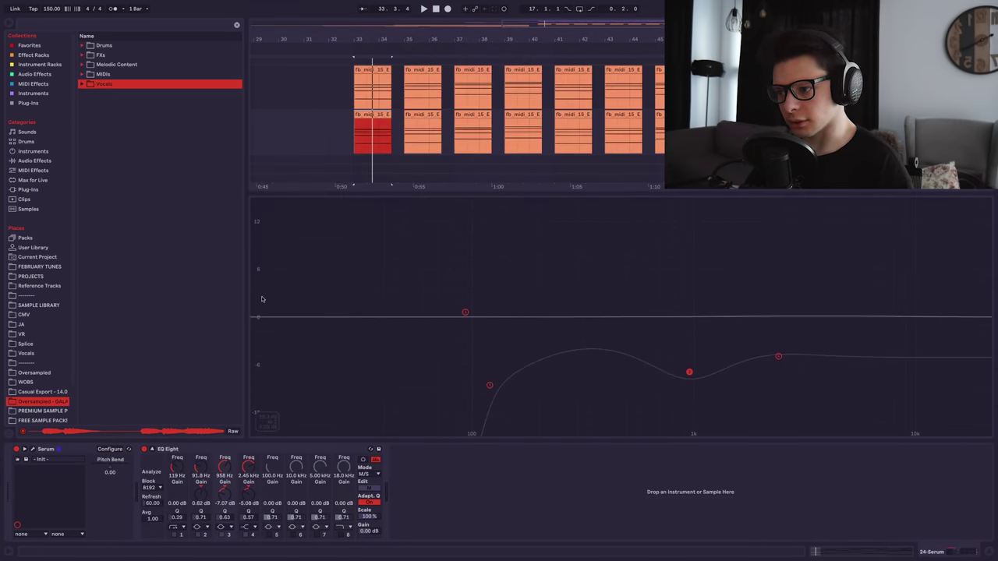
pyautogui.moveTo(247, 297); pyautogui.dragTo(178, 291)
pyautogui.moveTo(300, 195); pyautogui.dragTo(300, 439)
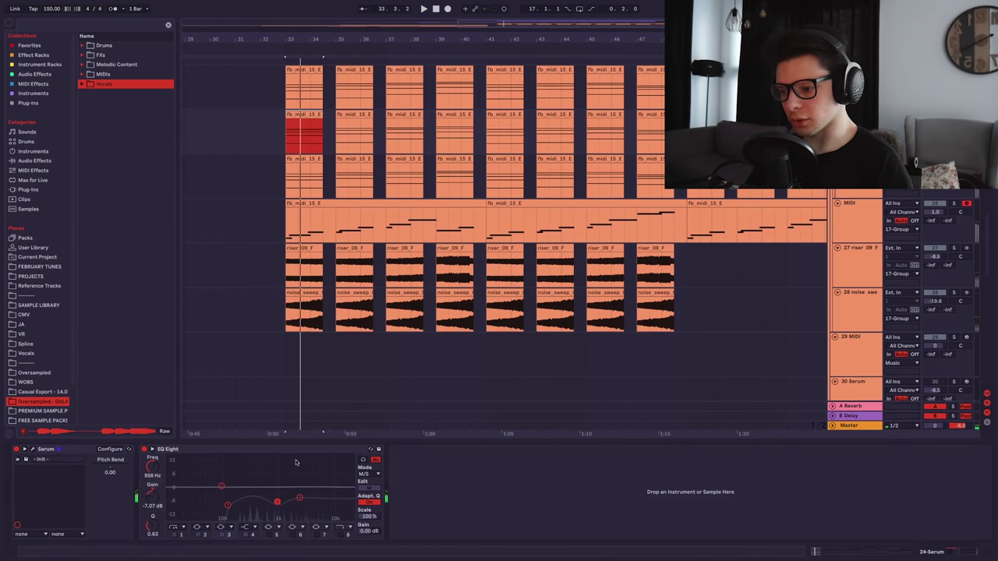
pyautogui.press('space')
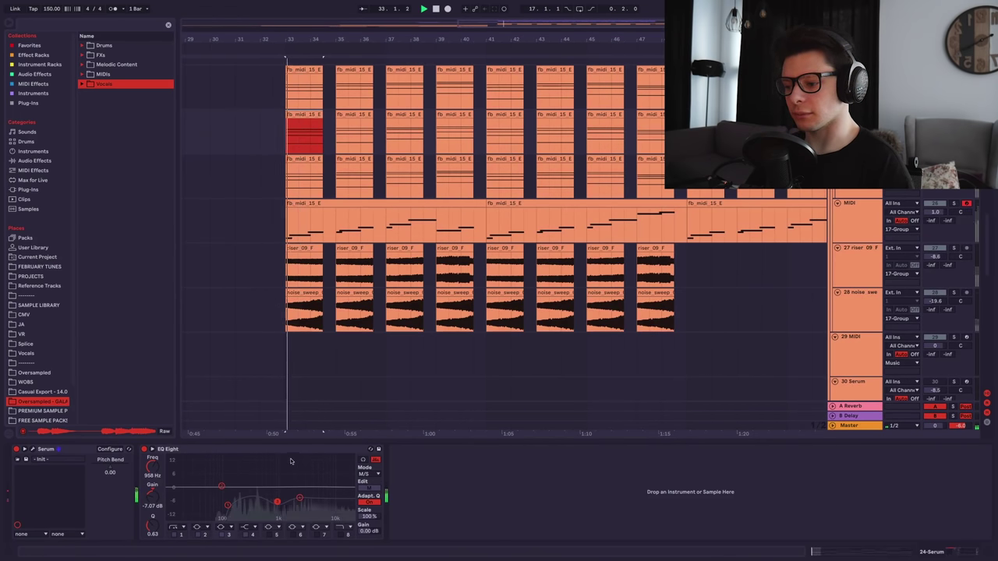
pyautogui.click(144, 450)
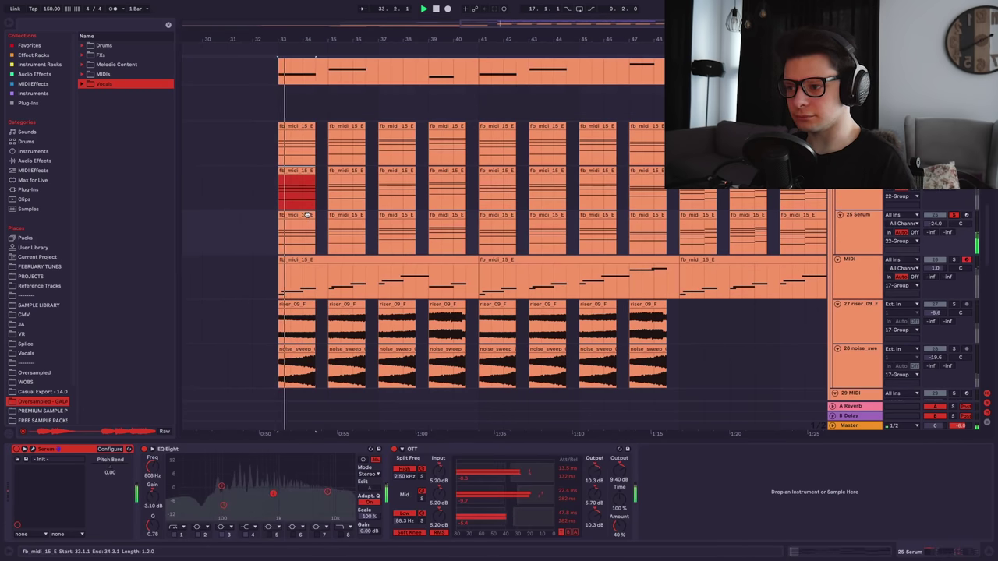
# - Select the first 25 Serum clip and open its Serum patch to view the oscillators and effects
pyautogui.click(296, 234)
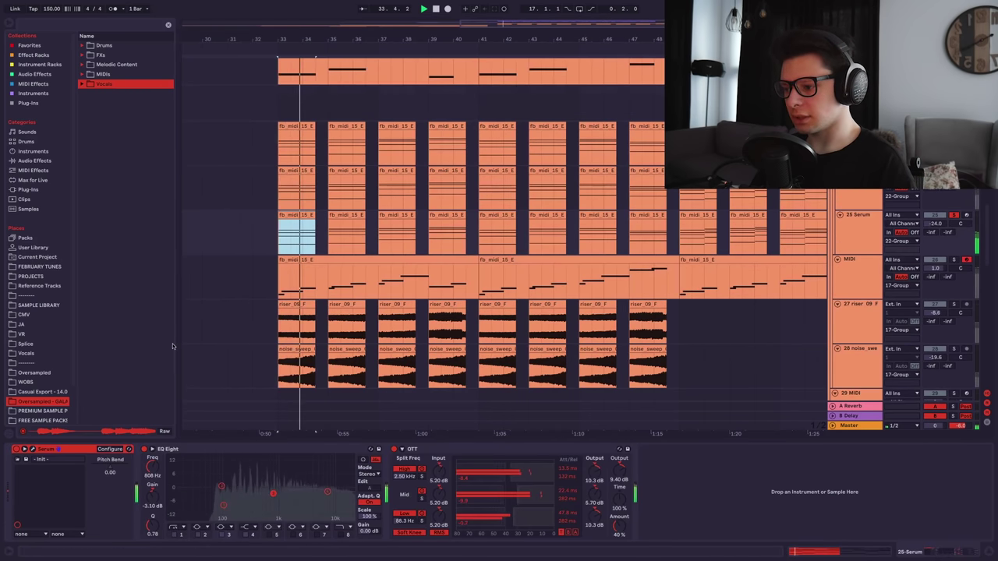
pyautogui.click(33, 450)
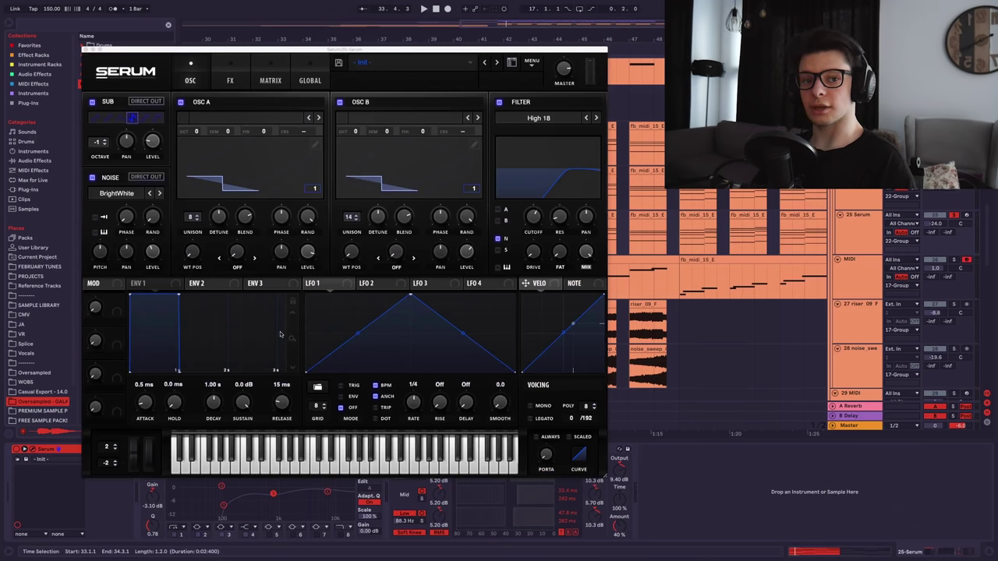
pyautogui.click(228, 74)
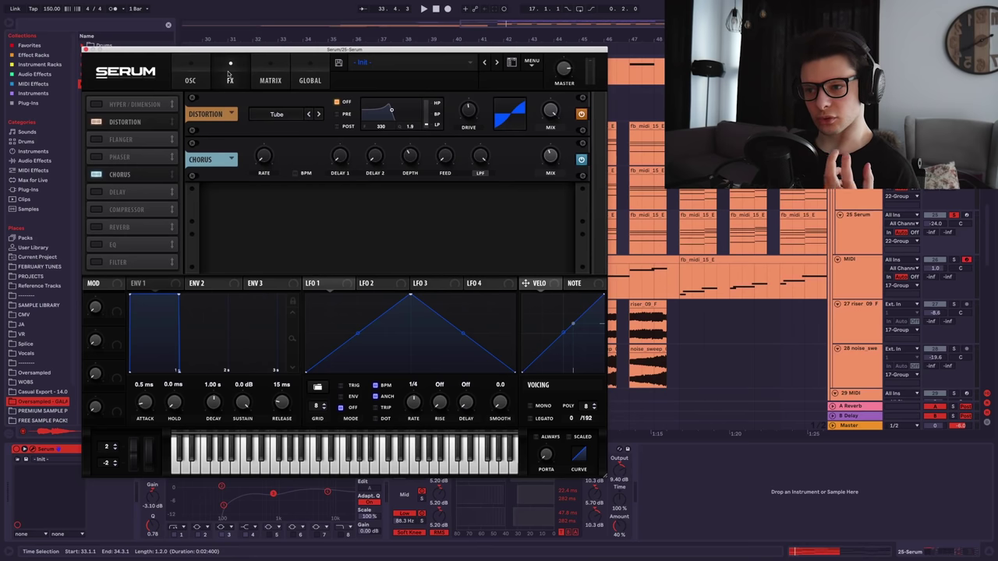
# - Play the 25 Serum layer from bar 33 while toggling the patch's distortion and chorus effects
pyautogui.press('space')
pyautogui.click(97, 122)
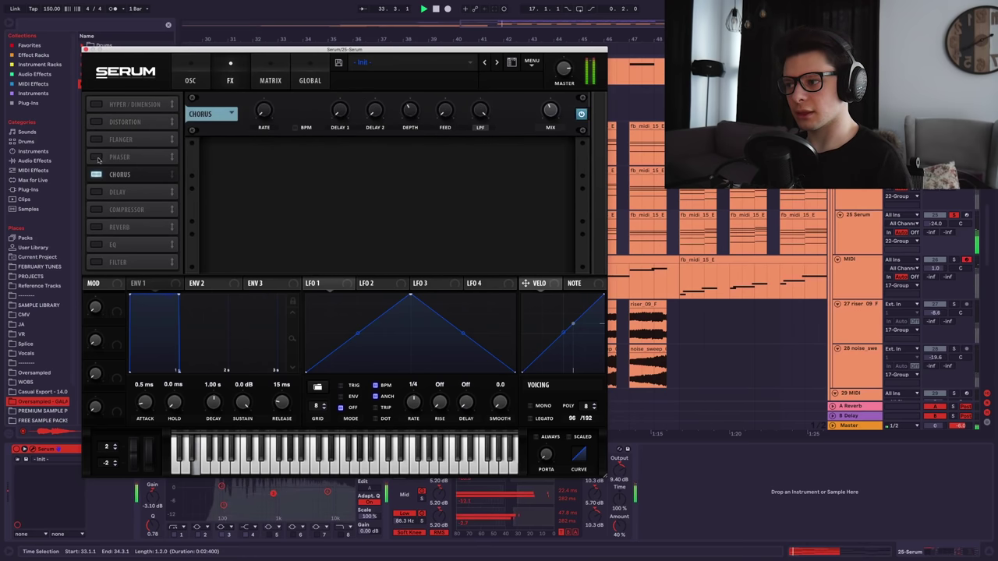
pyautogui.click(97, 174)
pyautogui.click(96, 173)
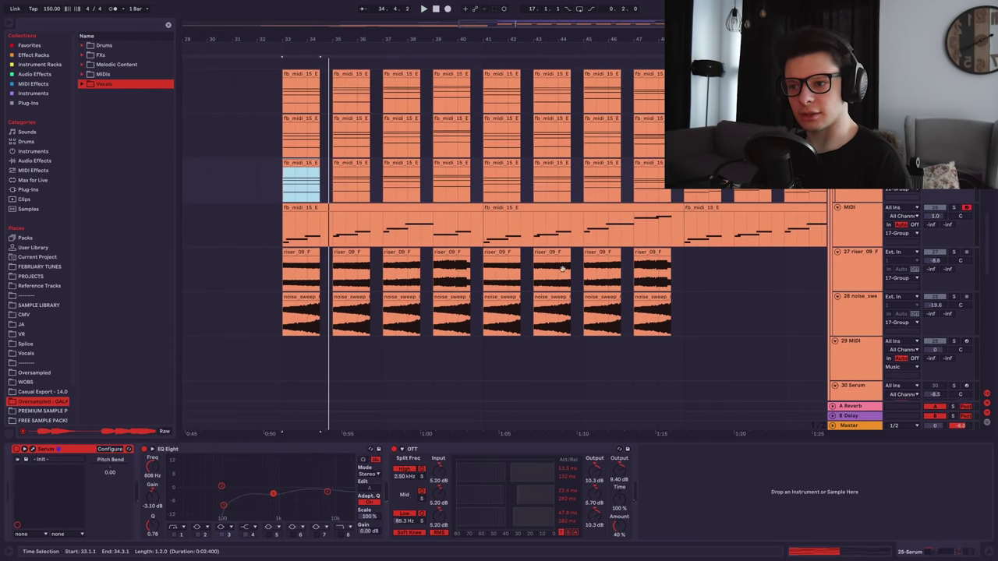
# - Solo the 27 riser_09_F track below the chord layers and play its riser clips
pyautogui.moveTo(561, 264); pyautogui.dragTo(595, 416)
pyautogui.moveTo(611, 284); pyautogui.dragTo(596, 170)
pyautogui.click(955, 293)
pyautogui.press('space')
pyautogui.click(861, 298)
pyautogui.press('space')
pyautogui.moveTo(762, 314); pyautogui.dragTo(757, 300)
# - Add the 28 noise_sweep track to the solo and play it together with the riser from bar 33
pyautogui.click(952, 323)
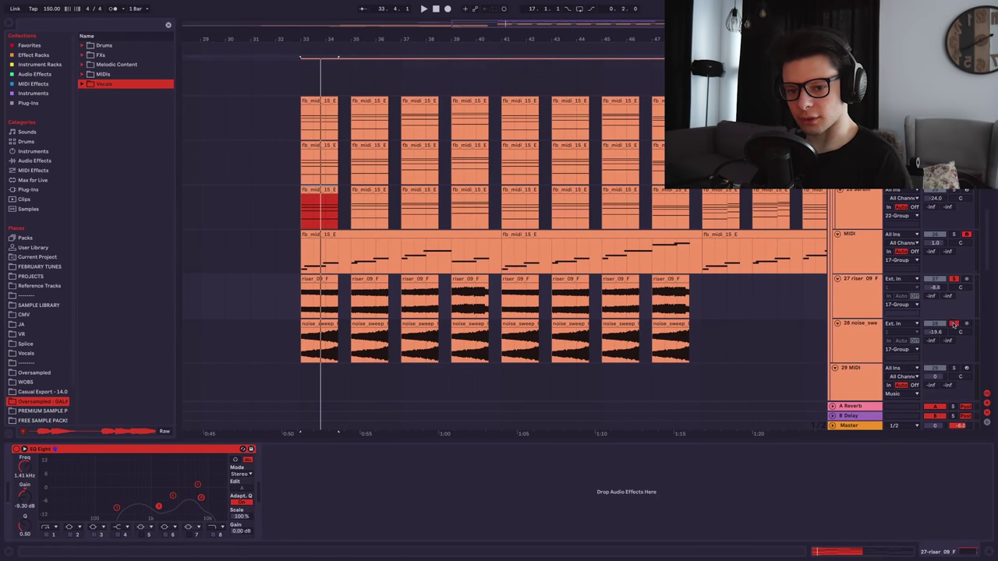
pyautogui.press('space')
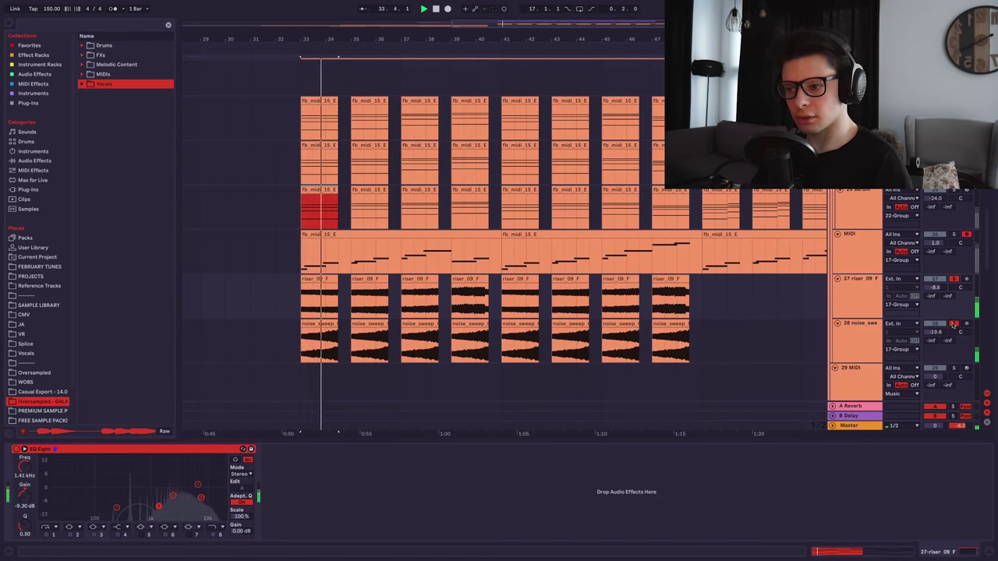
pyautogui.click(338, 309)
pyautogui.press('space')
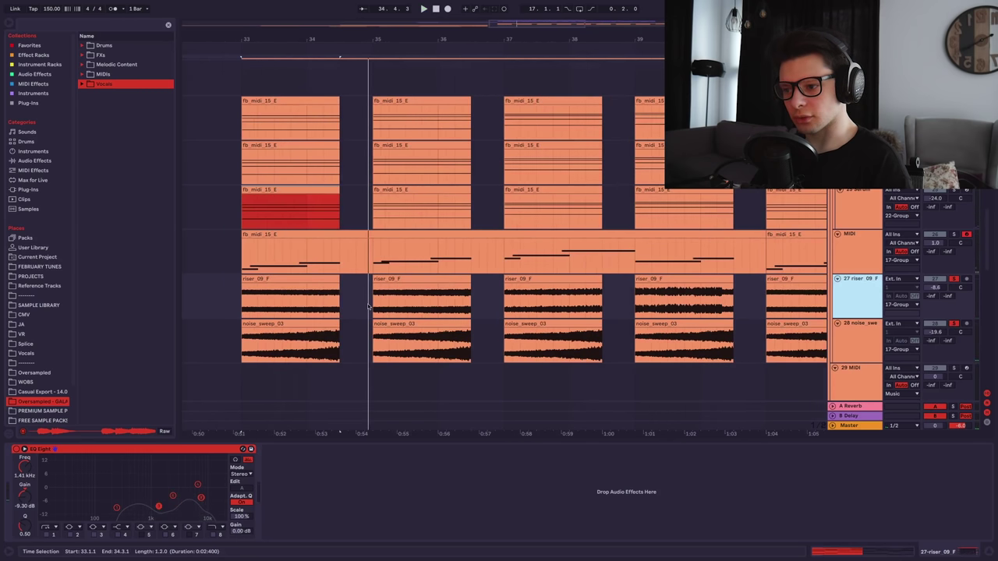
# - Select the first riser_09_F clip and play the riser and noise sweep with the Serum chords from bar 33
pyautogui.click(367, 335)
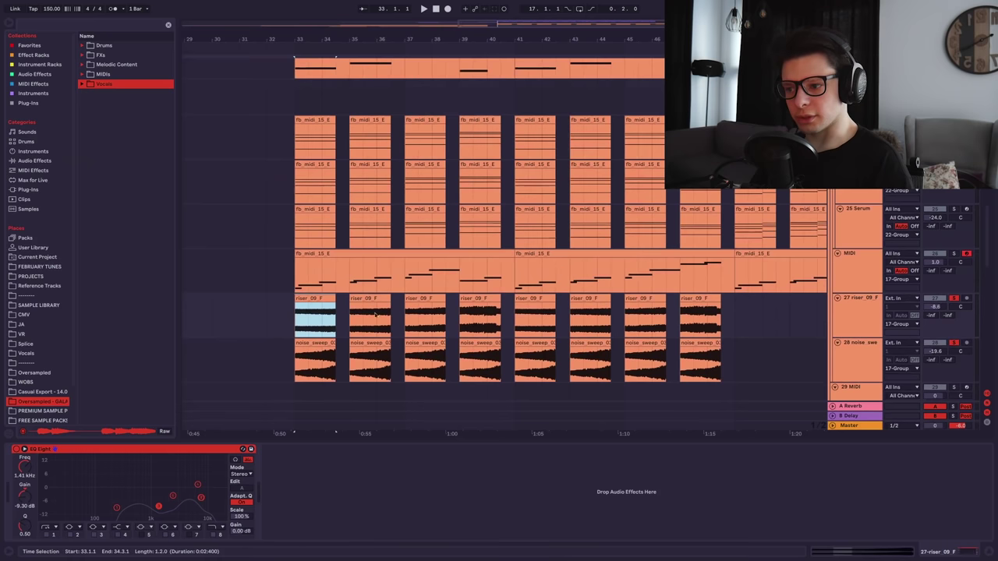
pyautogui.press('space')
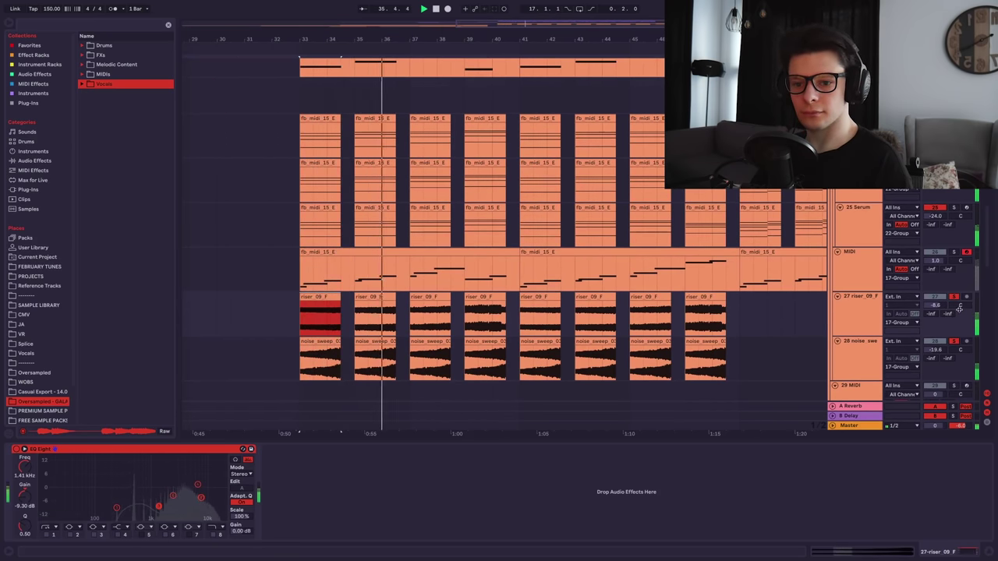
pyautogui.press('space')
pyautogui.press('space')
# - Unsolo the riser and noise sweep tracks while the chords play, then solo both together to compare the sound
pyautogui.click(954, 297)
pyautogui.click(954, 340)
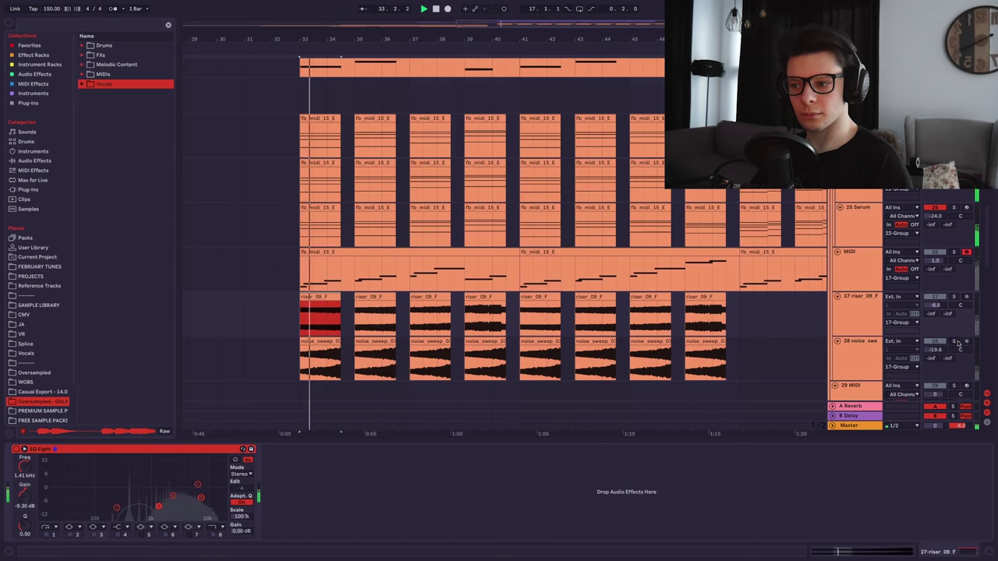
pyautogui.click(867, 320)
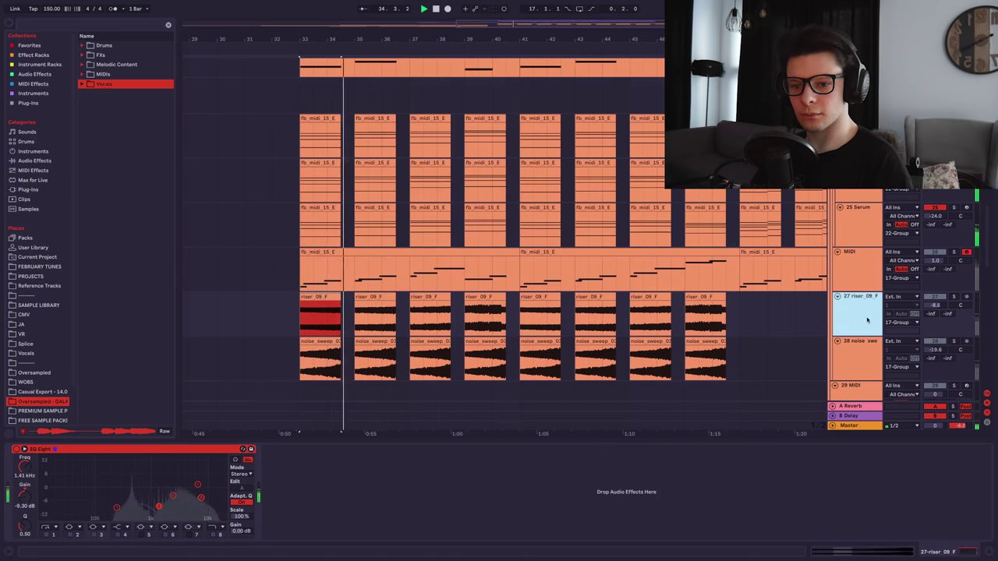
pyautogui.keyDown('shift'); pyautogui.click(862, 358); pyautogui.keyUp('shift')
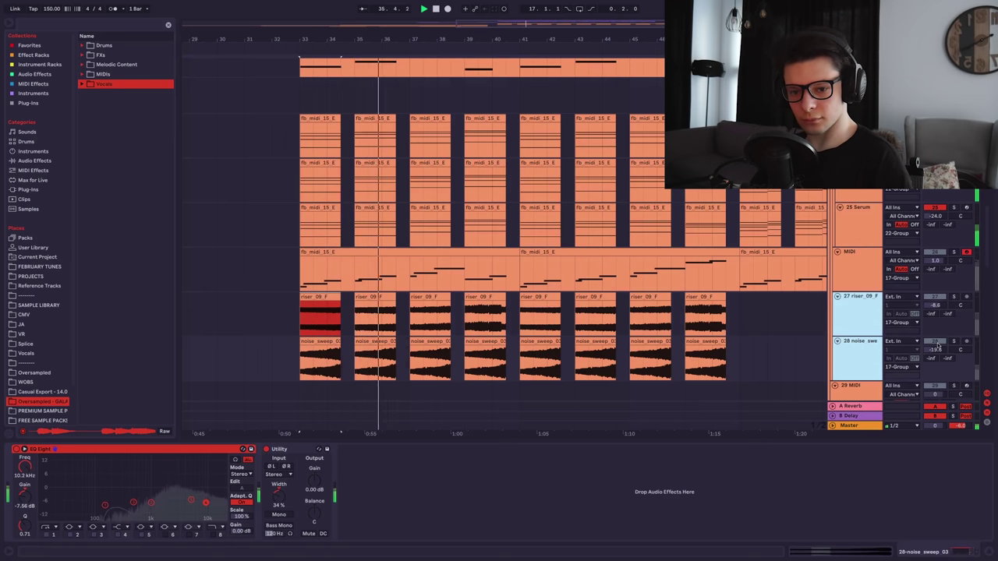
pyautogui.click(953, 297)
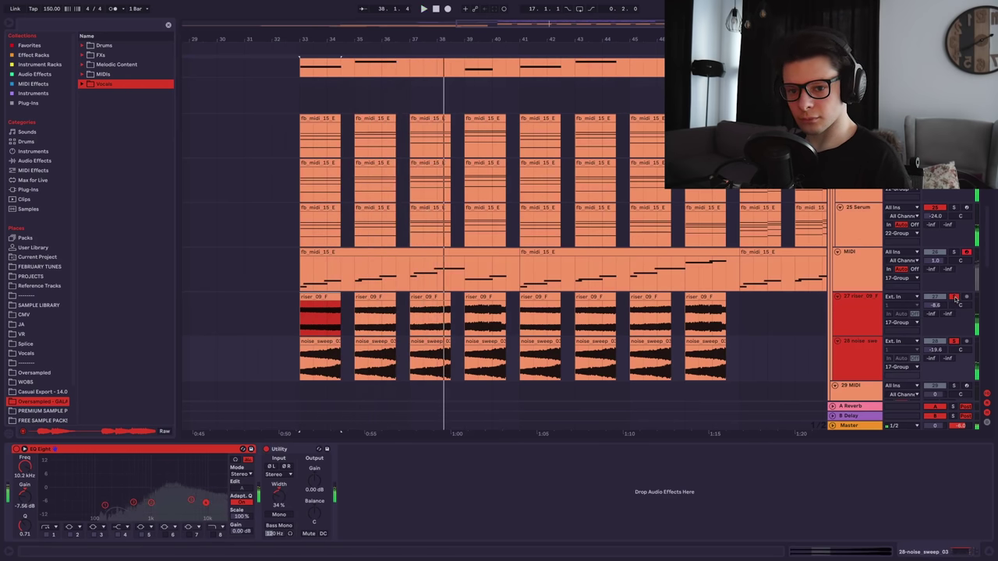
pyautogui.press('space')
# - Select the first 19 Dirty Saw clip, play the bass layer from bar 33 and check its Serum device
pyautogui.scroll(-1, 669, 299)
pyautogui.click(489, 266)
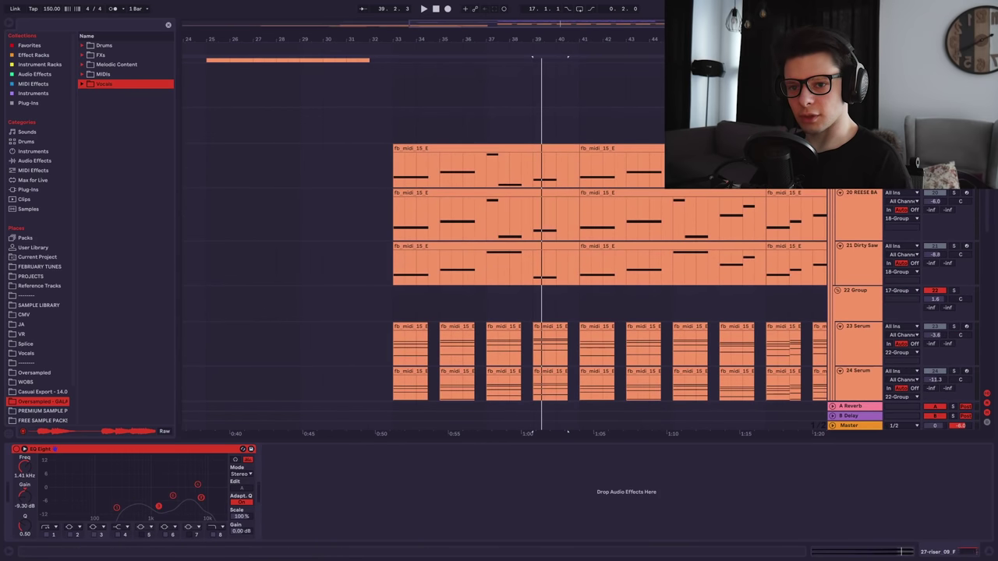
pyautogui.click(484, 151)
pyautogui.press('space')
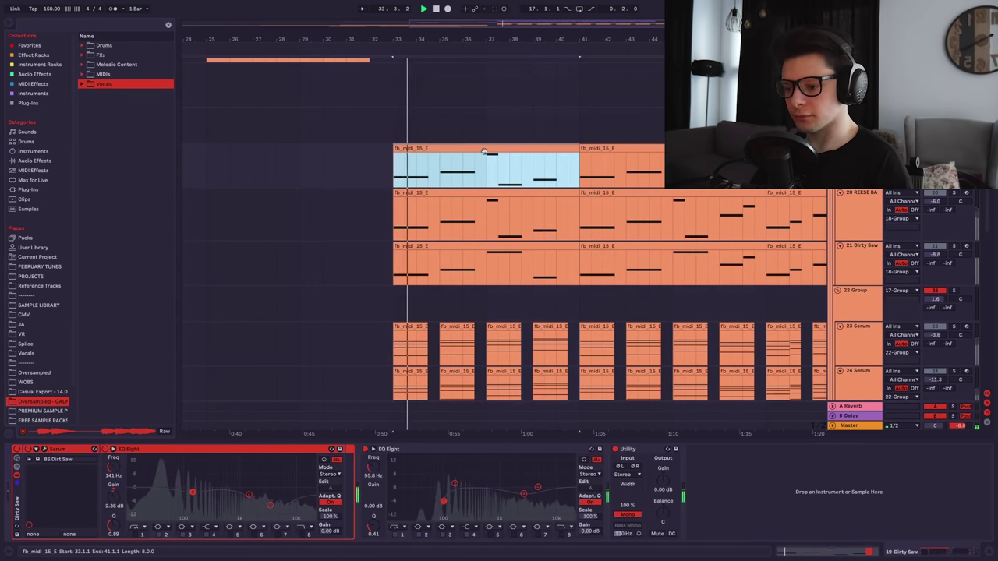
pyautogui.click(45, 449)
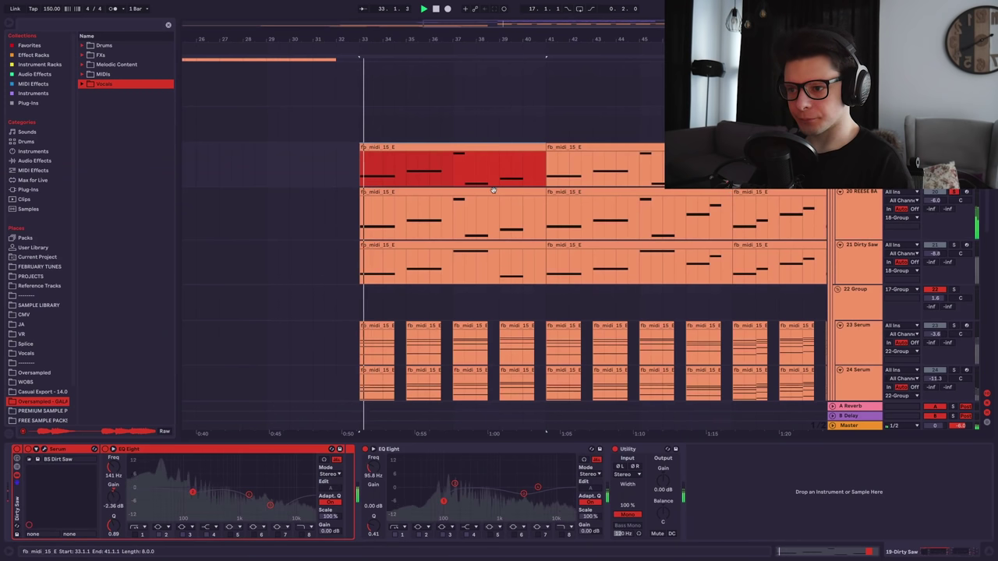
# - Select the first 20 REESE BASS clip, play the bass layer from bar 33 and check its device chain
pyautogui.click(492, 191)
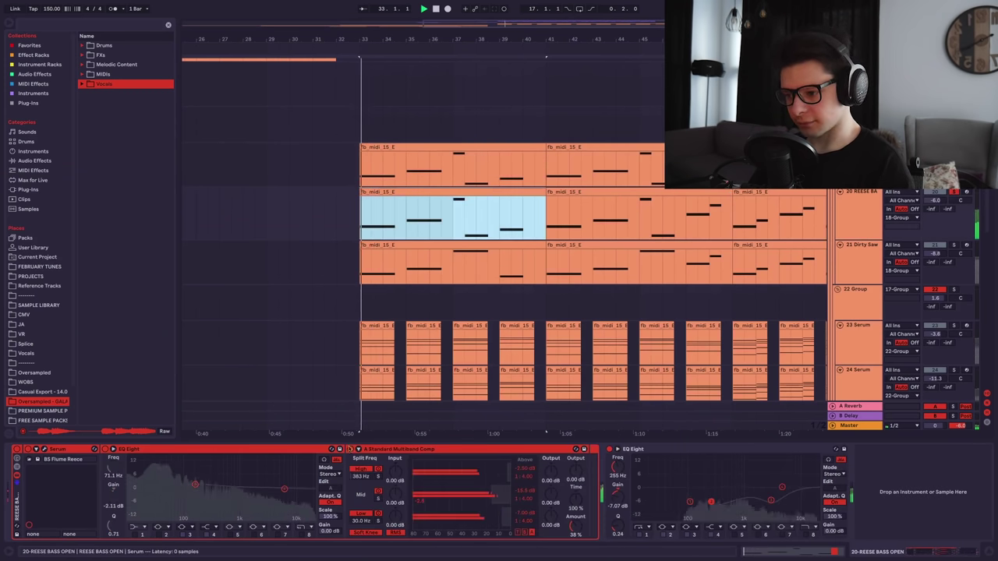
pyautogui.click(350, 450)
pyautogui.press('space')
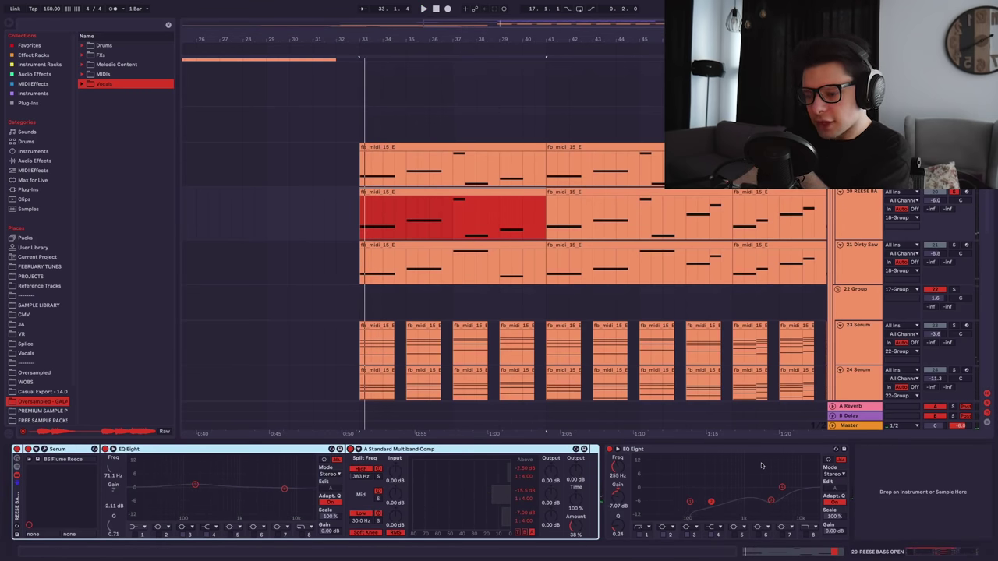
# - Solo the 21 Dirty Saw sub bass track, select its first clip and play it from bar 33
pyautogui.click(953, 245)
pyautogui.click(423, 245)
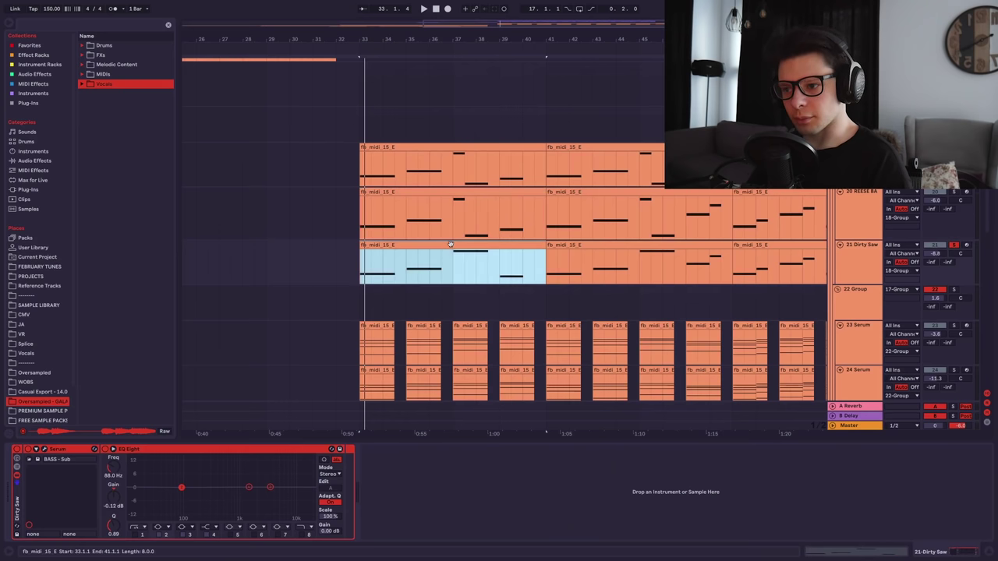
pyautogui.press('space')
pyautogui.press('space')
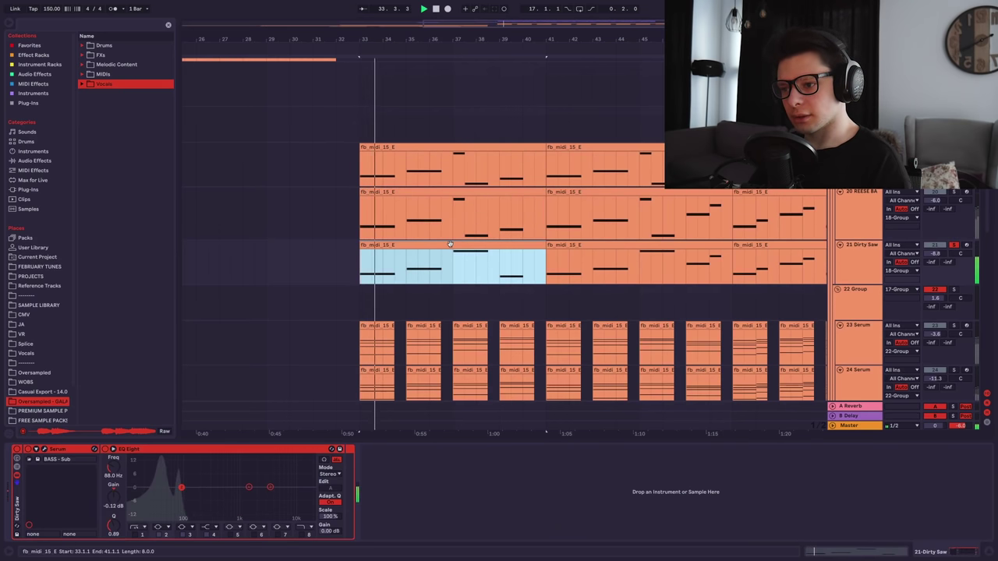
pyautogui.press('space')
# - Add the Reese bass to the solo, look through the bass layers' device chains, and play the layers together before unsoloing them
pyautogui.keyDown('ctrl'); pyautogui.click(952, 192); pyautogui.keyUp('ctrl')
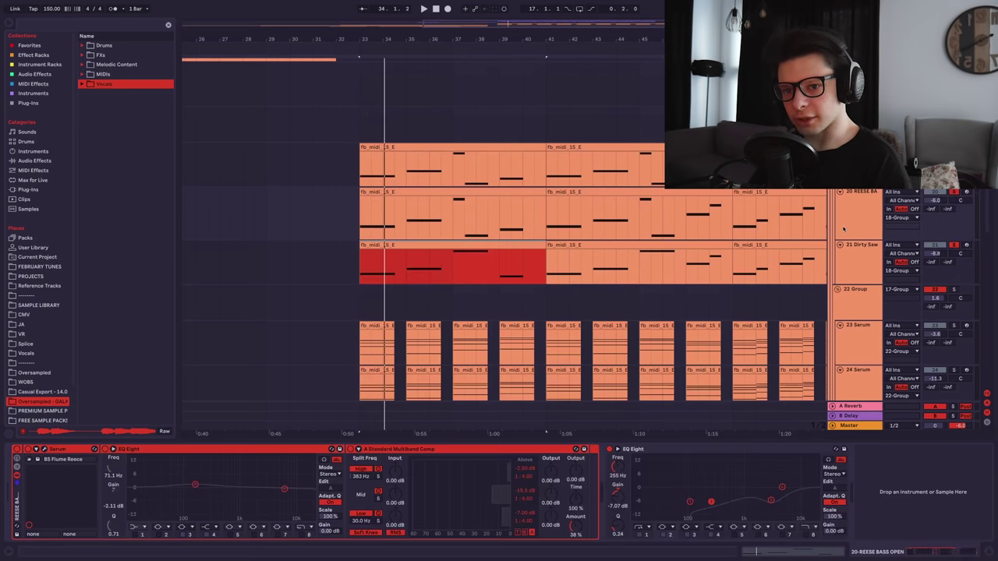
pyautogui.press('Down')
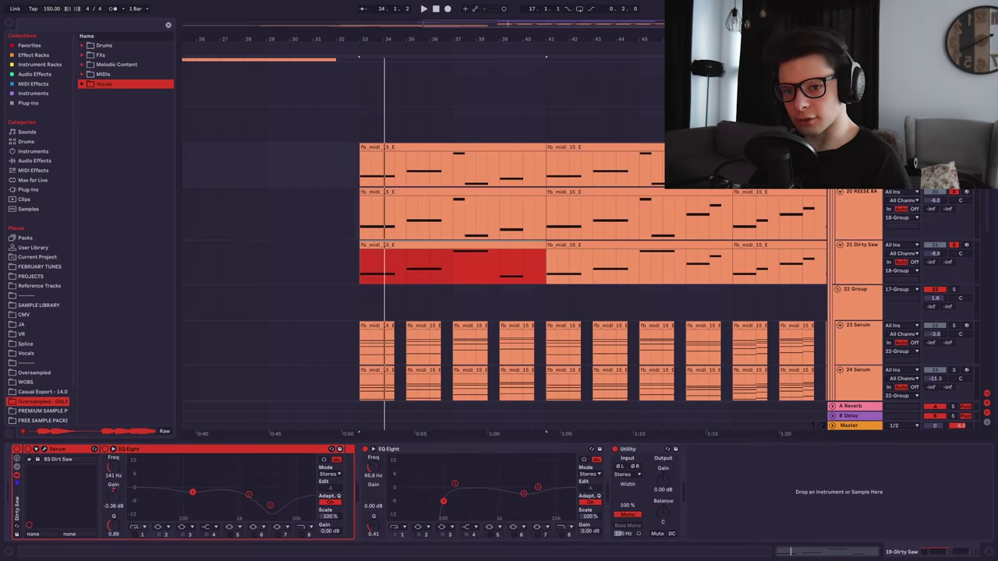
pyautogui.click(853, 258)
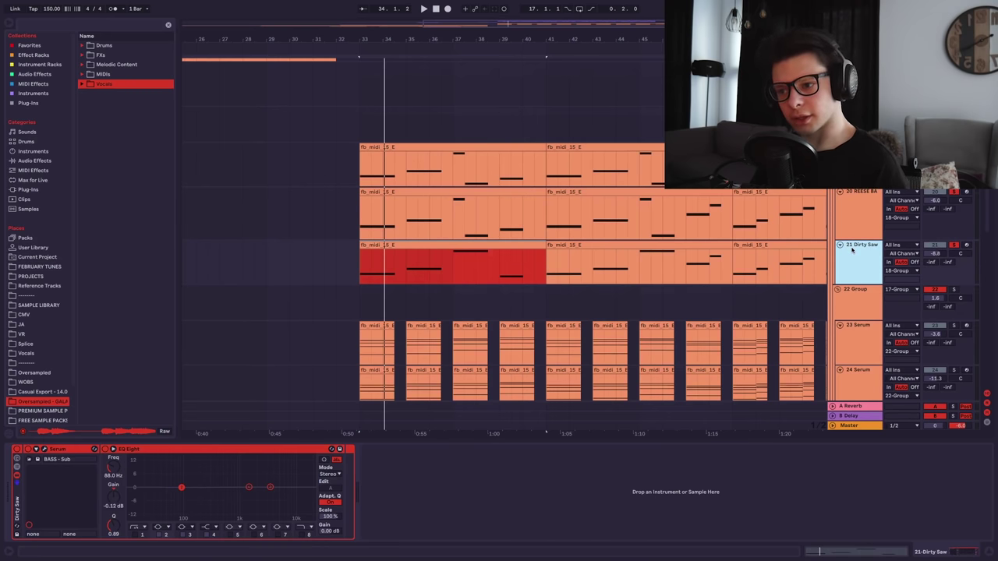
pyautogui.press('space')
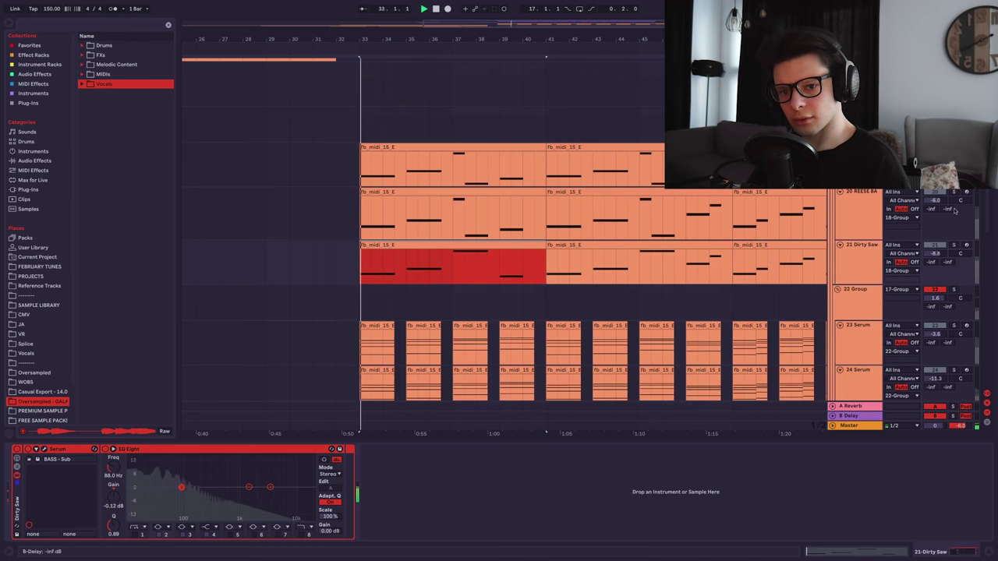
pyautogui.click(954, 246)
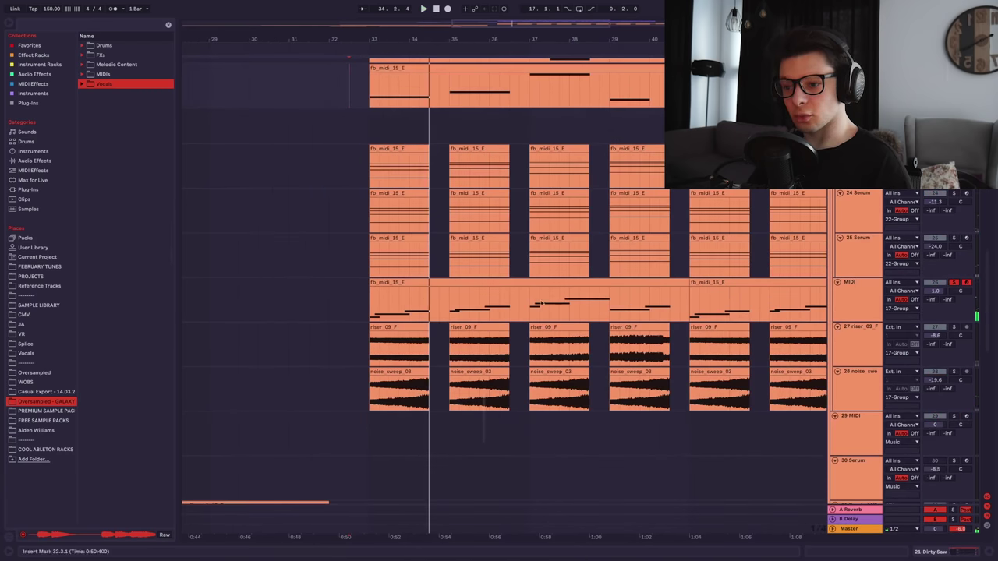
# - Select the first lead clip on the MIDI track above the risers and show the lead's device chain
pyautogui.click(516, 283)
pyautogui.scroll(-5, 517, 284)
pyautogui.scroll(-3, 517, 283)
pyautogui.click(920, 551)
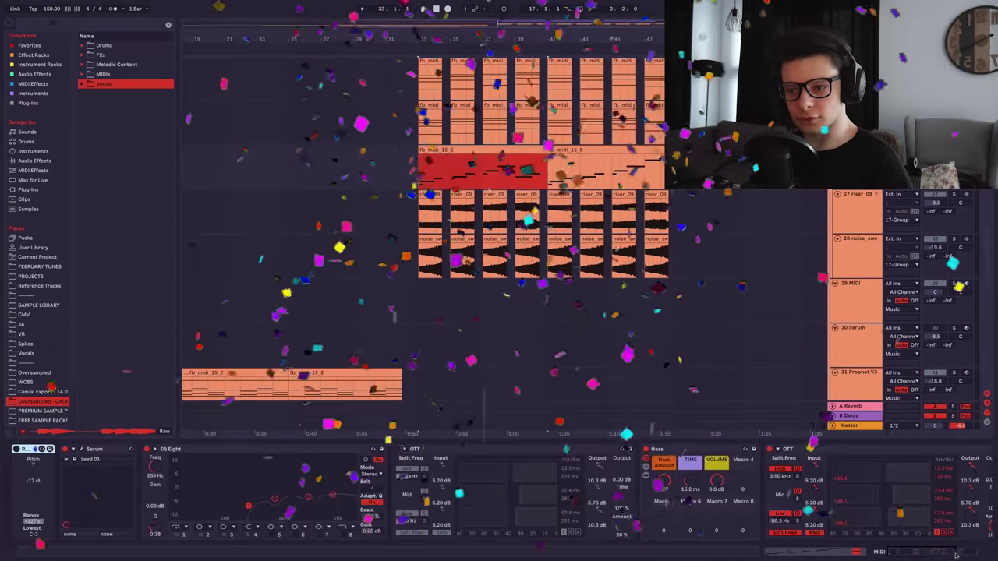
pyautogui.scroll(-1, 496, 414)
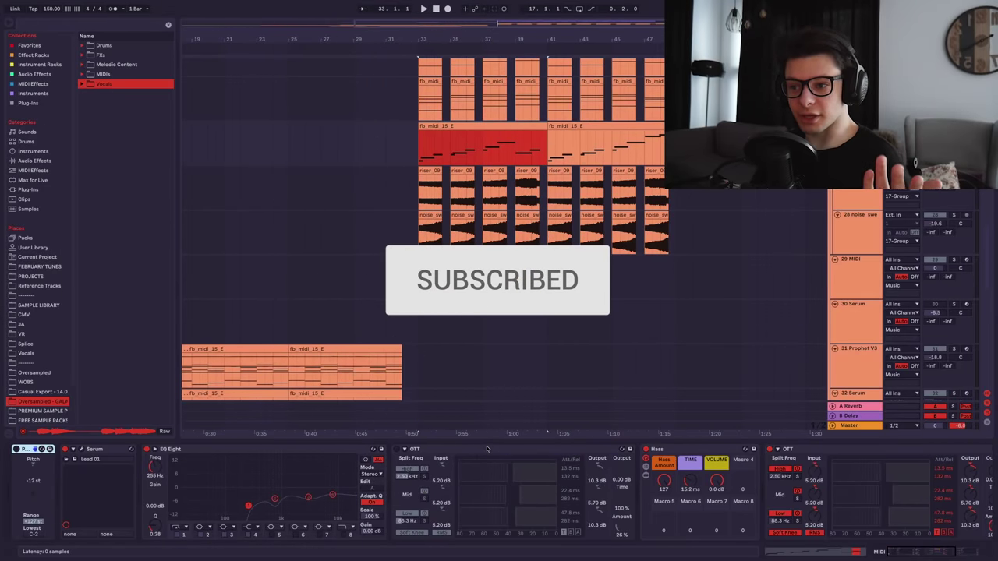
pyautogui.scroll(1, 432, 308)
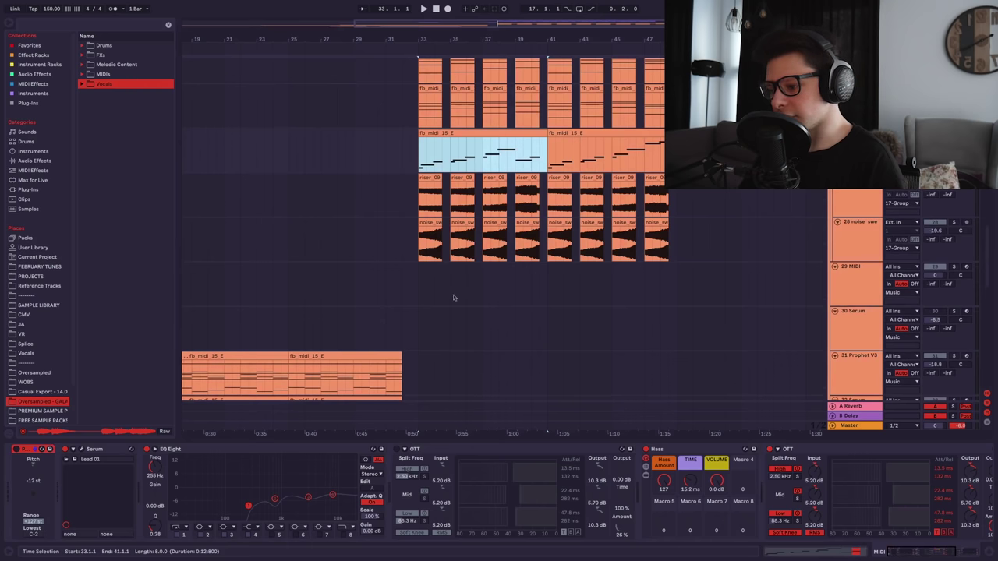
# - Delete the first OTT from the lead's chain and switch off the remaining effects from EQ Eight onward
pyautogui.click(195, 450)
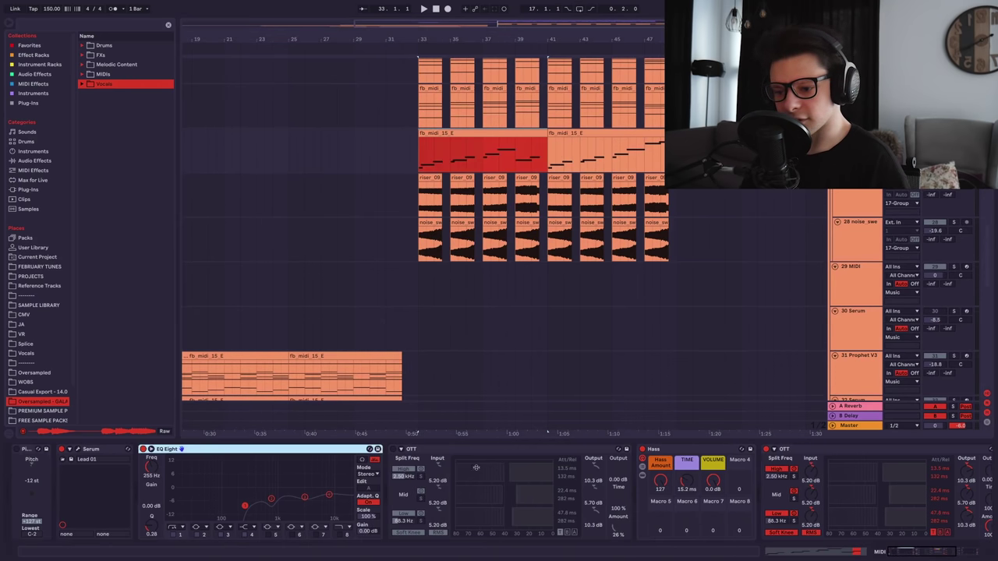
pyautogui.click(511, 452)
pyautogui.press('Delete')
pyautogui.keyDown('shift'); pyautogui.click(244, 454); pyautogui.keyUp('shift')
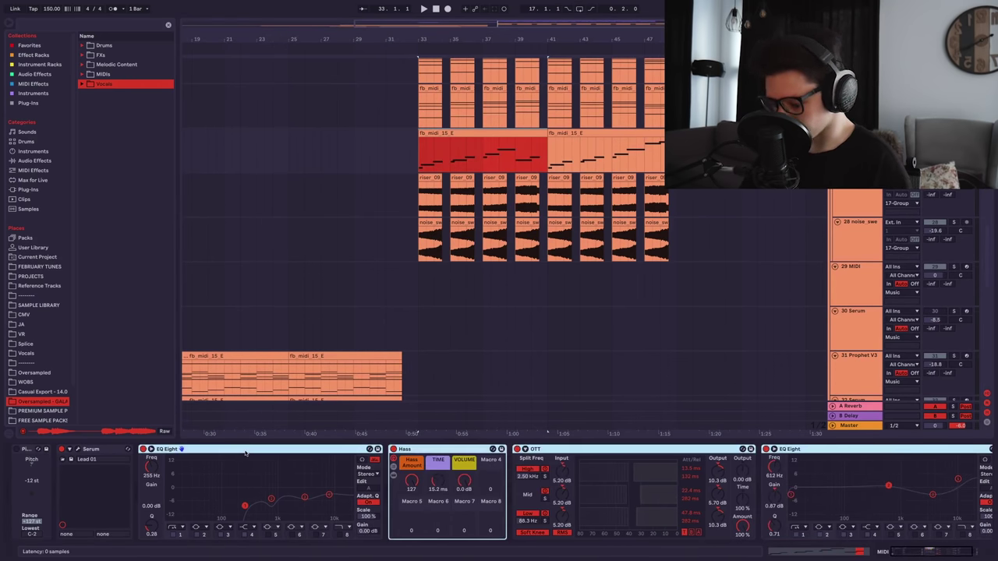
pyautogui.press('space')
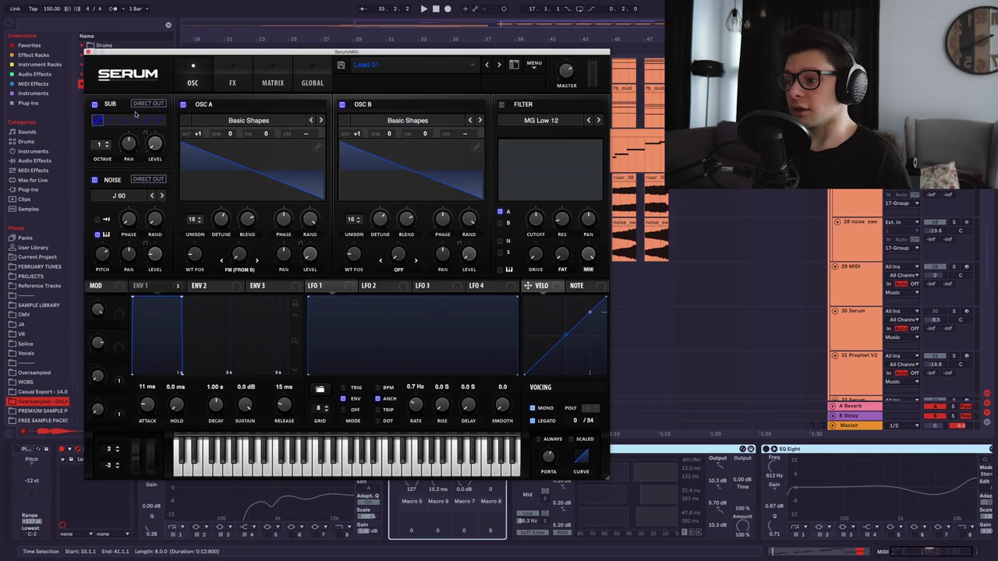
# - Turn off the sub, noise and OSC B in the lead's Serum, keeping only OSC A active
pyautogui.click(94, 104)
pyautogui.click(94, 180)
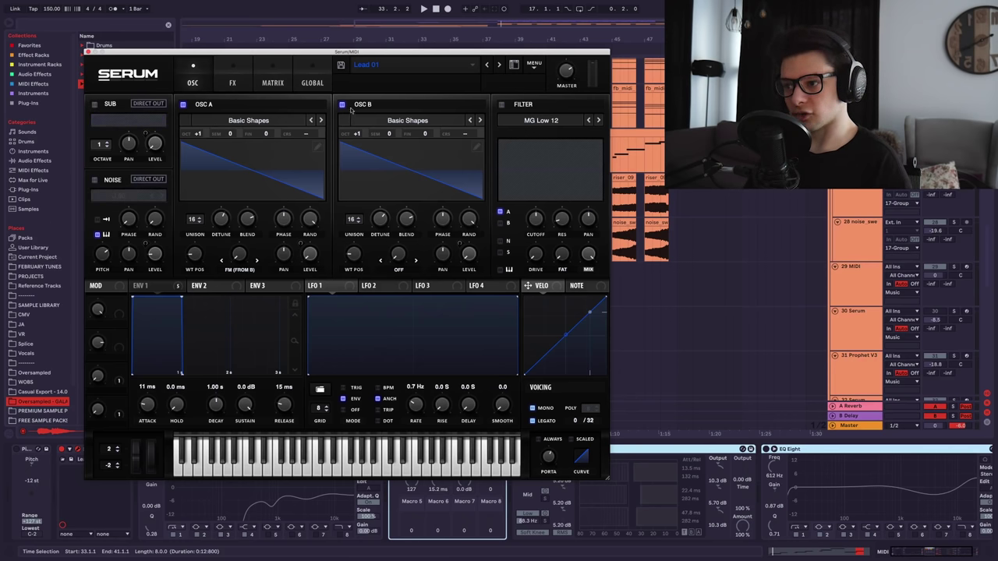
pyautogui.click(342, 104)
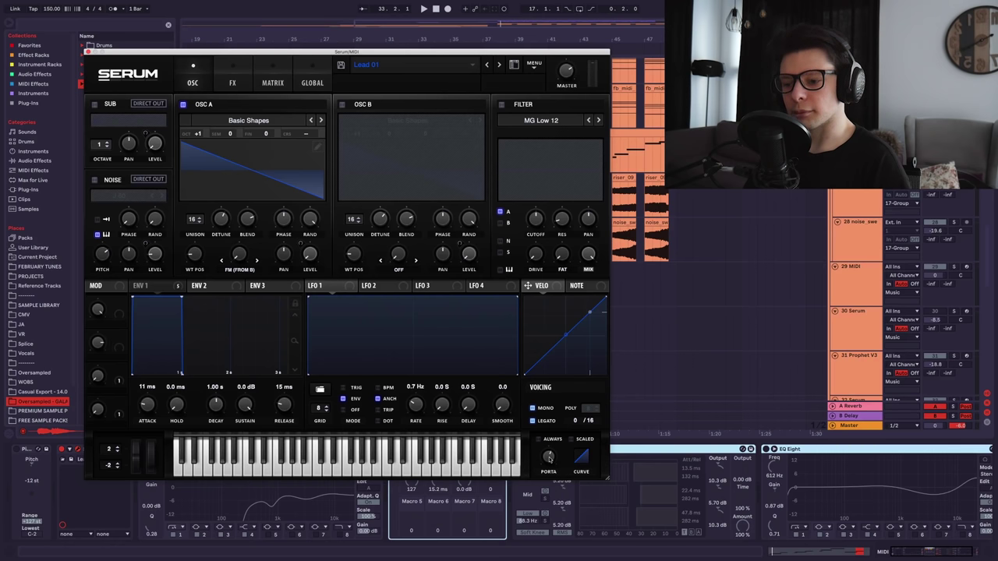
# - Play the lead from bar 33 with OSC A alone and turn OSC B back on during playback
pyautogui.press('space')
pyautogui.click(342, 105)
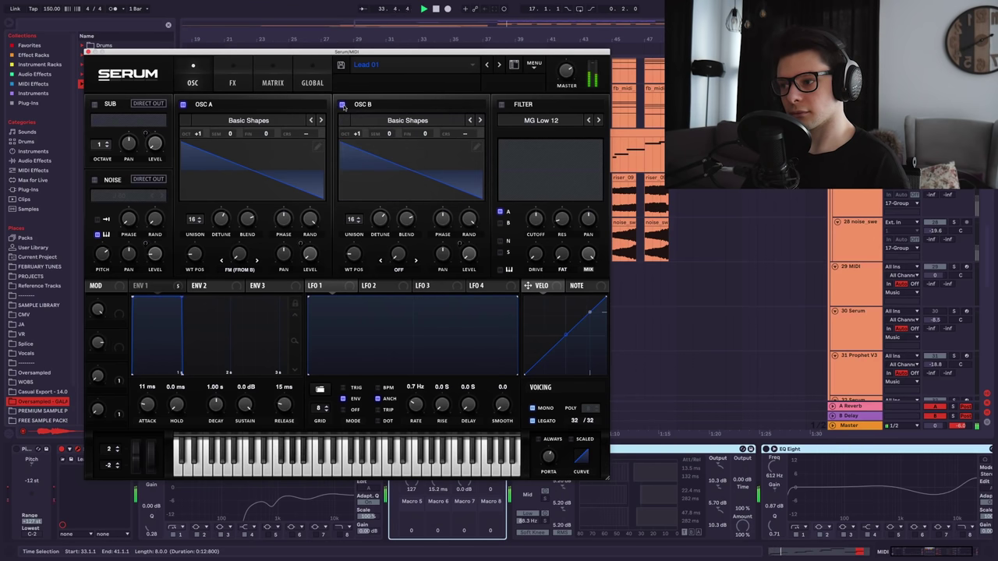
pyautogui.press('space')
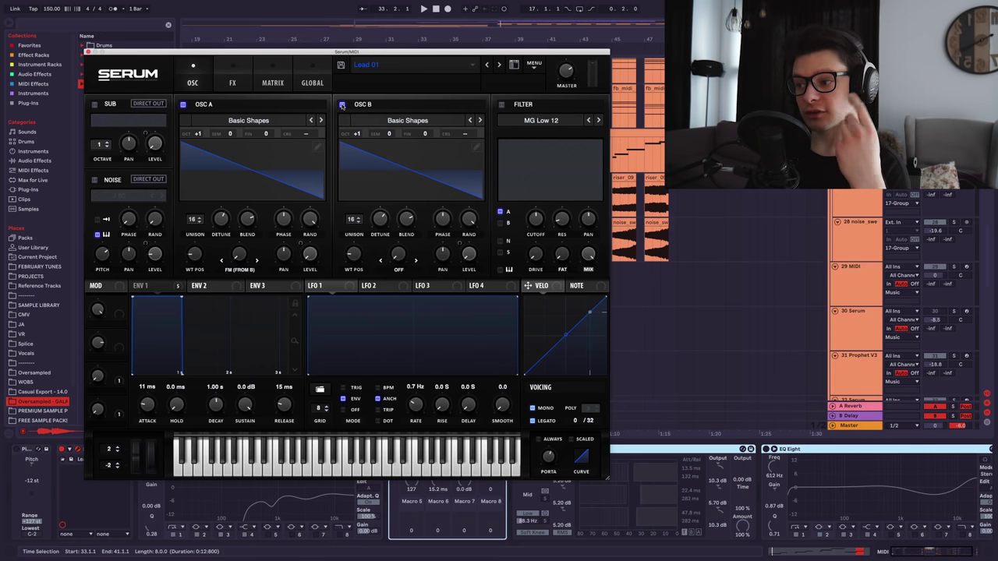
# - Turn the sub oscillator back on and play the lead, toggling OSC A and OSC B to compare the sound
pyautogui.click(95, 104)
pyautogui.press('space')
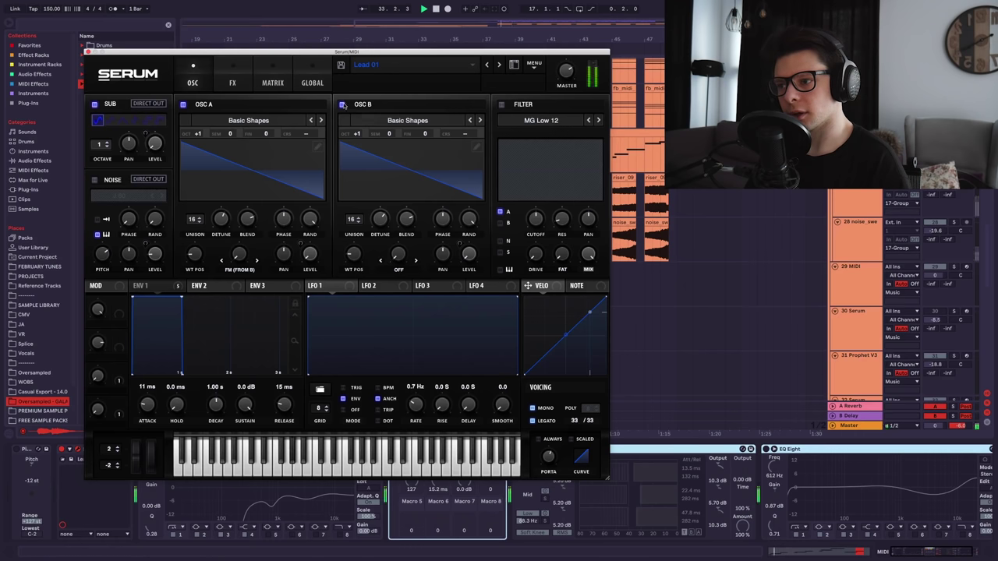
pyautogui.click(342, 104)
pyautogui.click(182, 104)
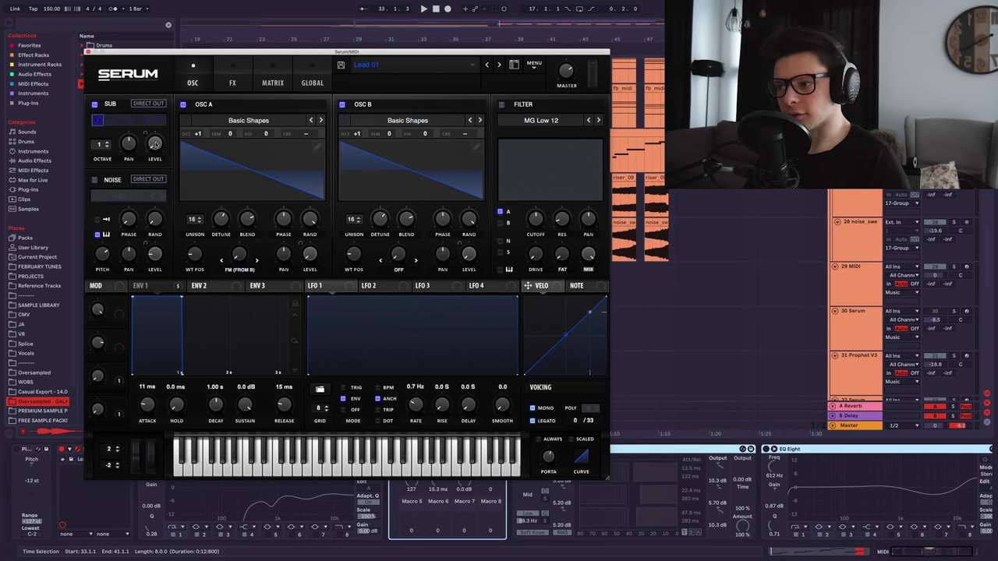
# - Turn on the J 60 noise layer, compare the lead with and without it, and raise the noise level to 55%
pyautogui.click(96, 180)
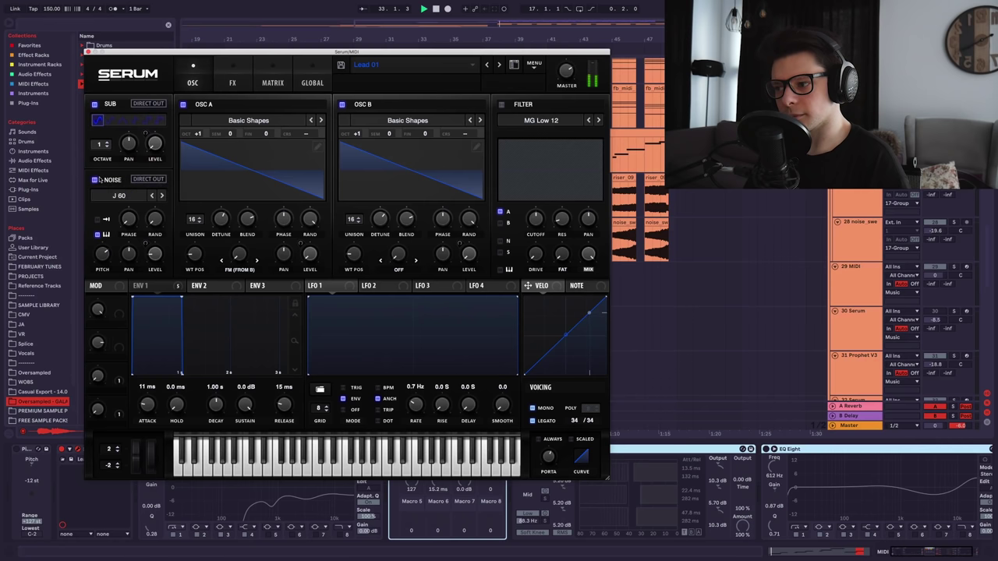
pyautogui.click(99, 179)
pyautogui.click(98, 180)
pyautogui.moveTo(156, 262); pyautogui.dragTo(157, 226)
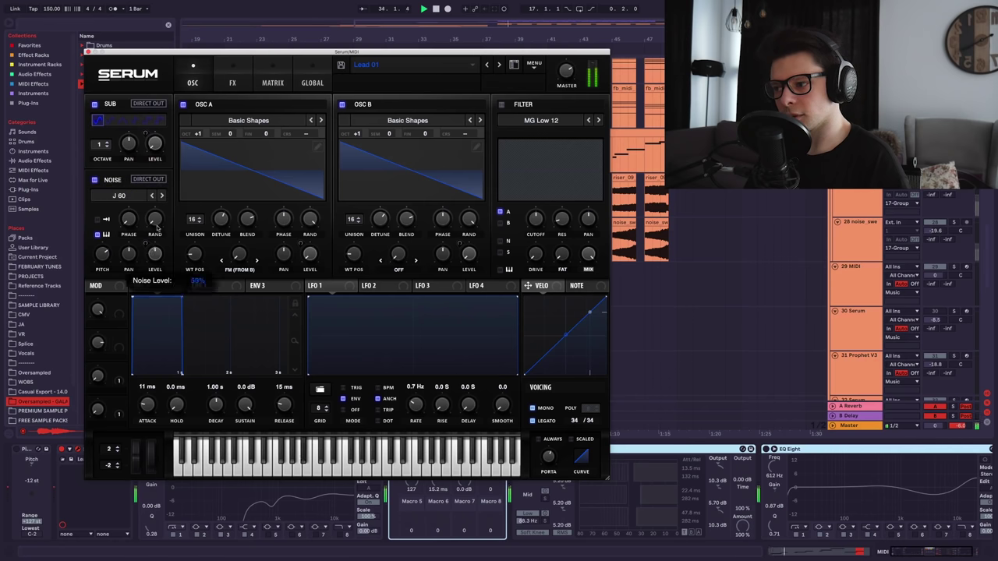
# - Turn on Diode 1 distortion in Serum's effects and play the lead from bar 33
pyautogui.click(232, 79)
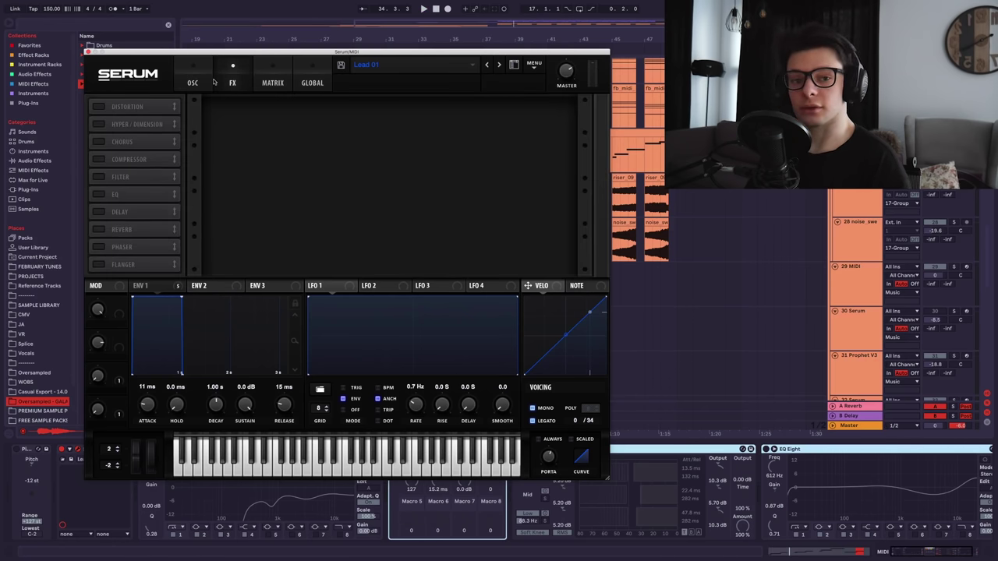
pyautogui.click(169, 73)
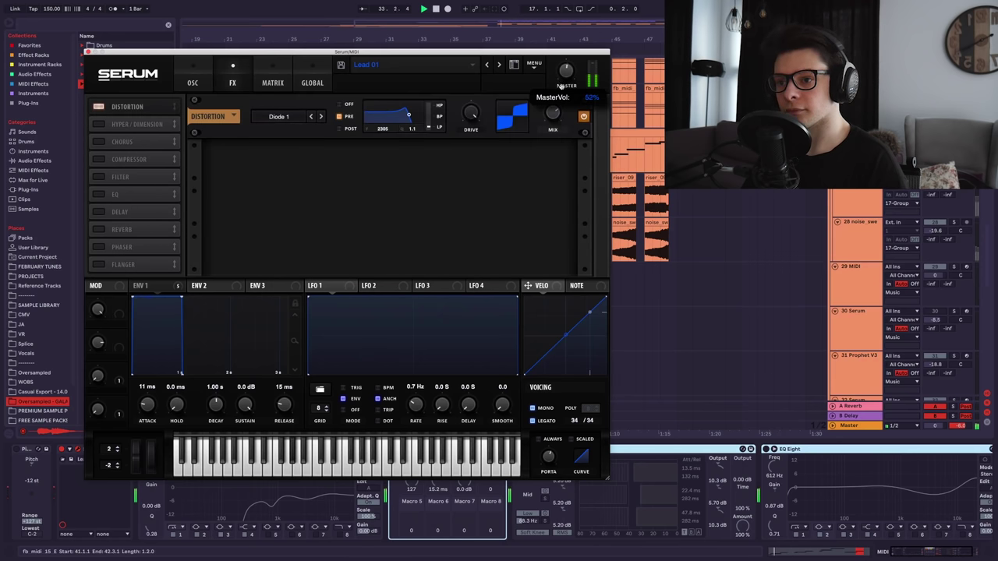
pyautogui.press('space')
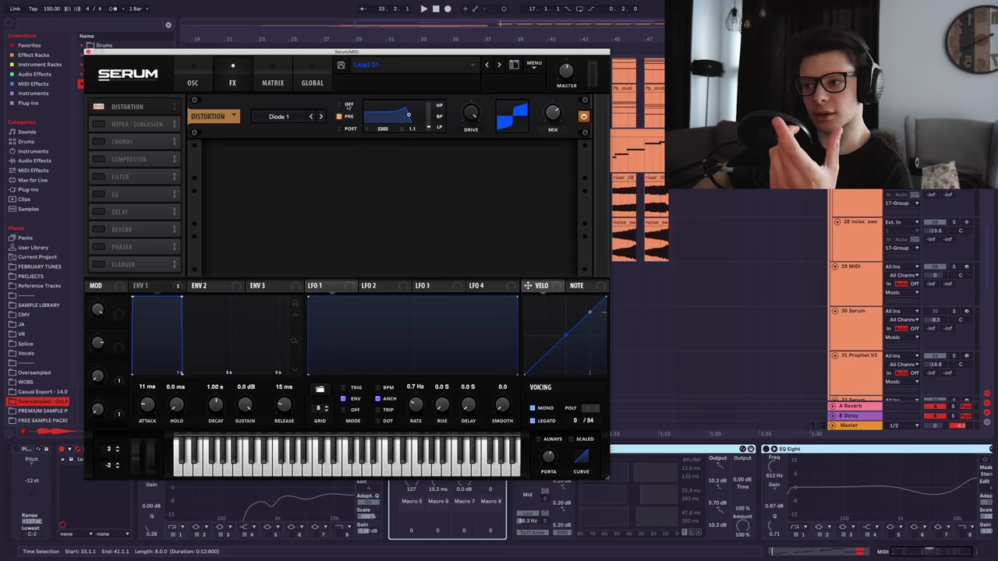
# - Compare the distortion's filter in the off, pre and post settings during playback, returning it to pre
pyautogui.press('space')
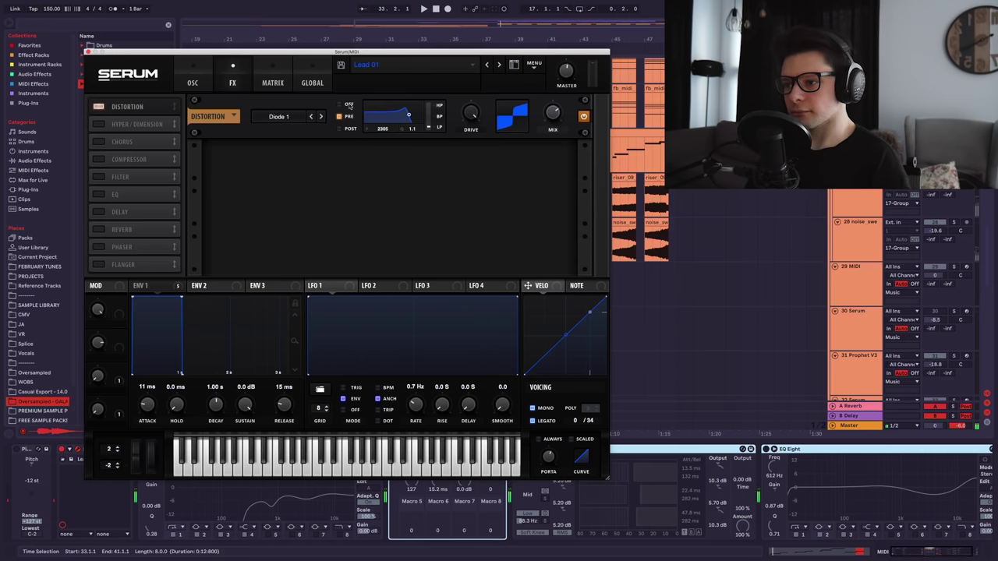
pyautogui.click(348, 105)
pyautogui.press('space')
pyautogui.click(348, 116)
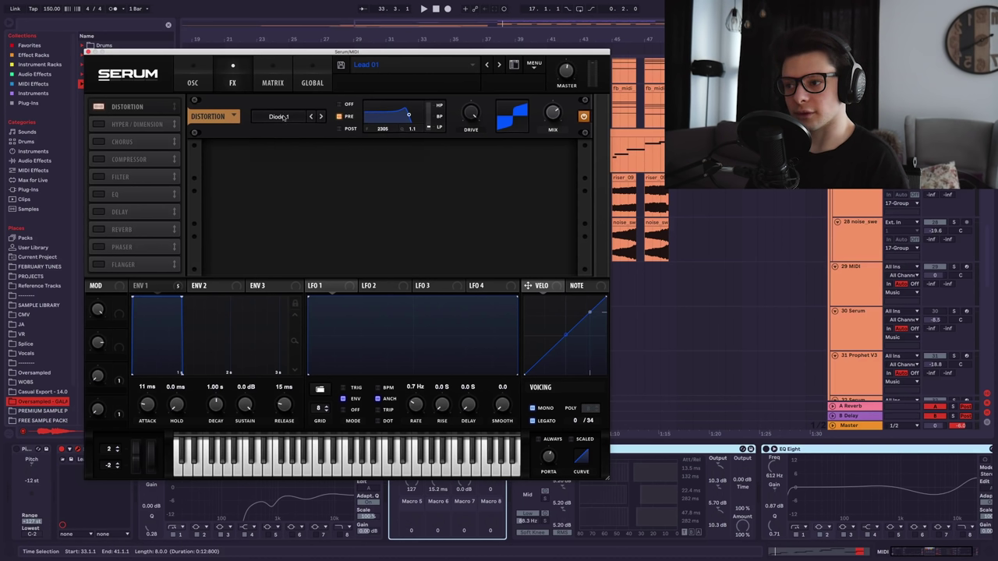
pyautogui.press('space')
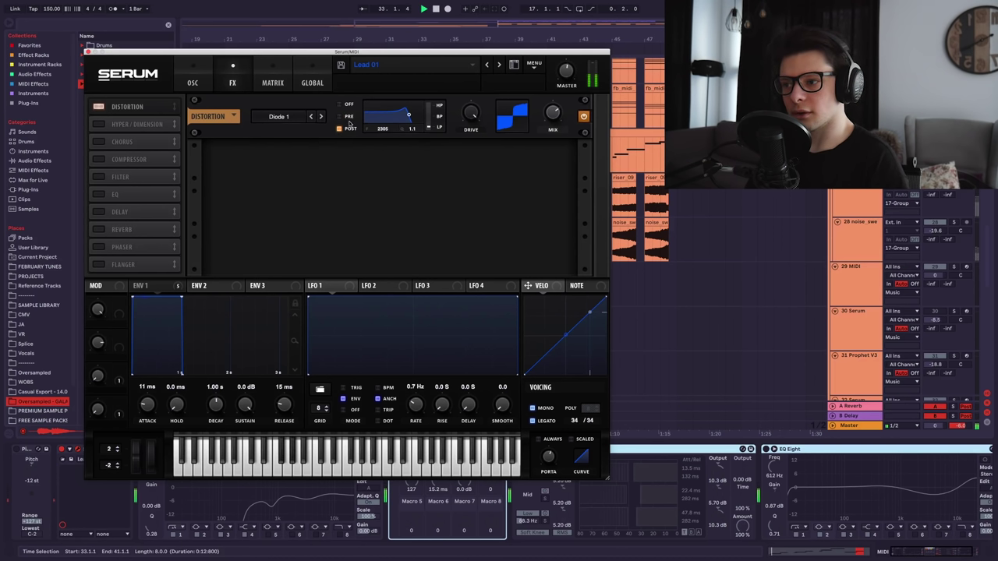
pyautogui.press('space')
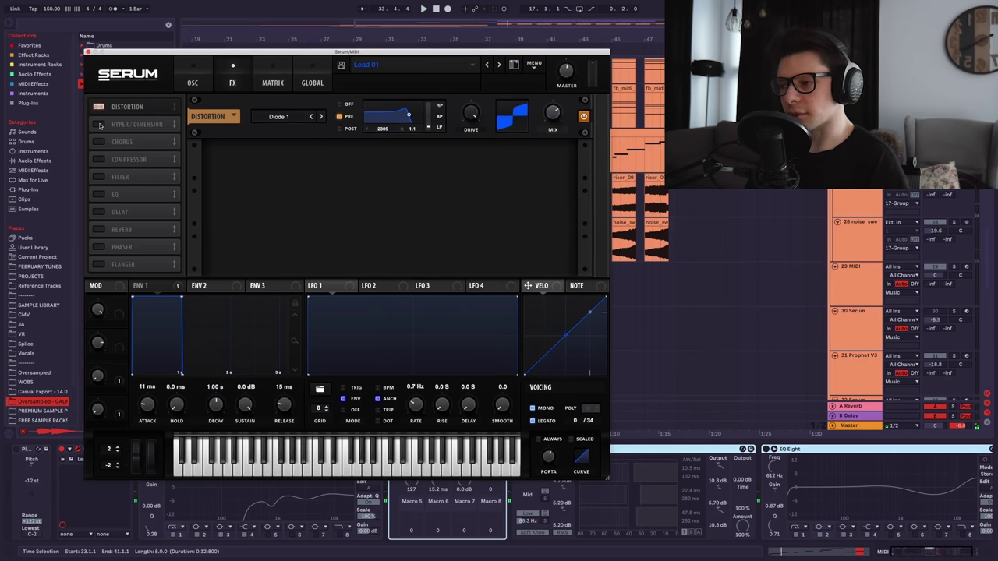
# - Turn on the Hyper/Dimension and Chorus effects, playing the lead from bar 33 after adding each one
pyautogui.click(99, 125)
pyautogui.press('space')
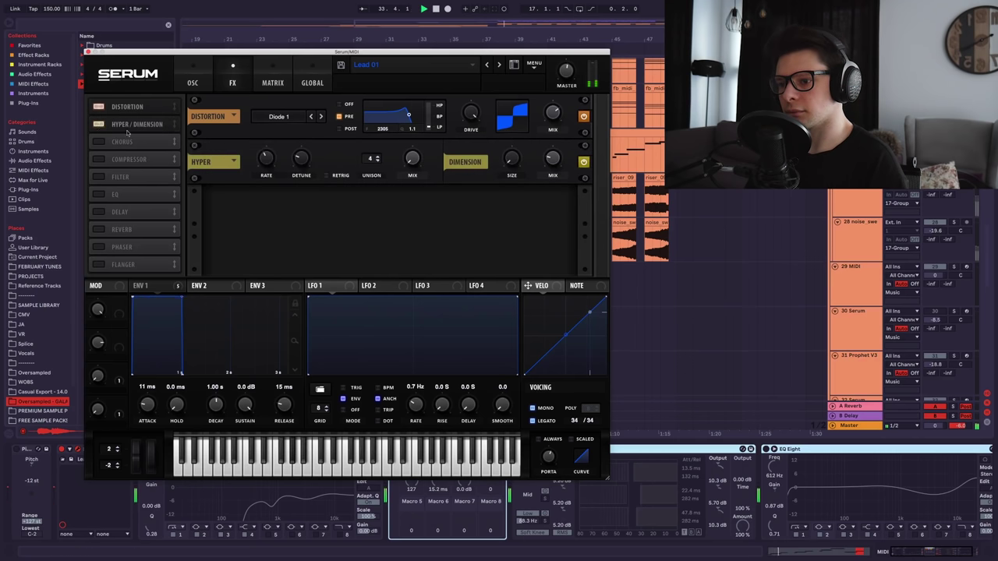
pyautogui.press('space')
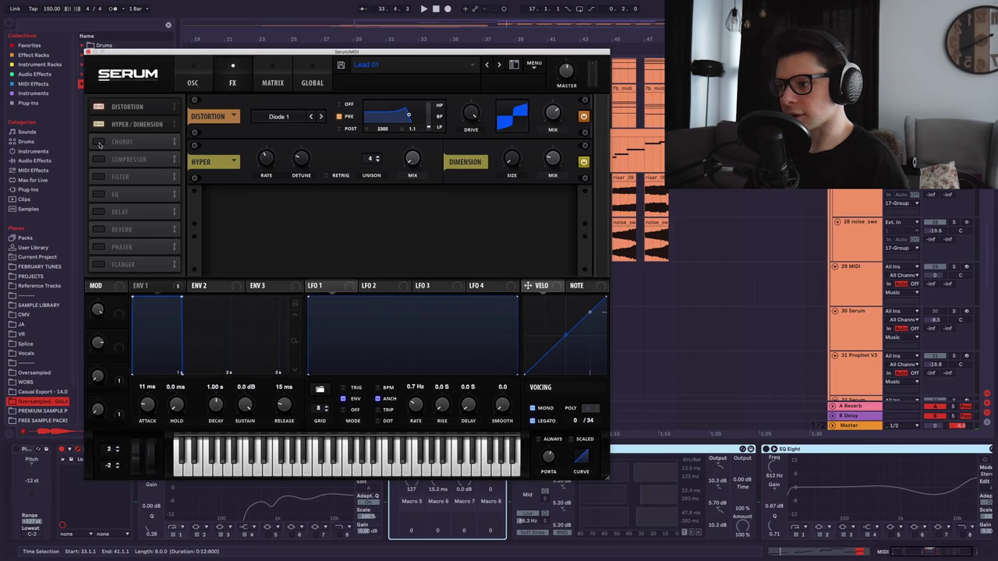
pyautogui.click(98, 142)
pyautogui.press('space')
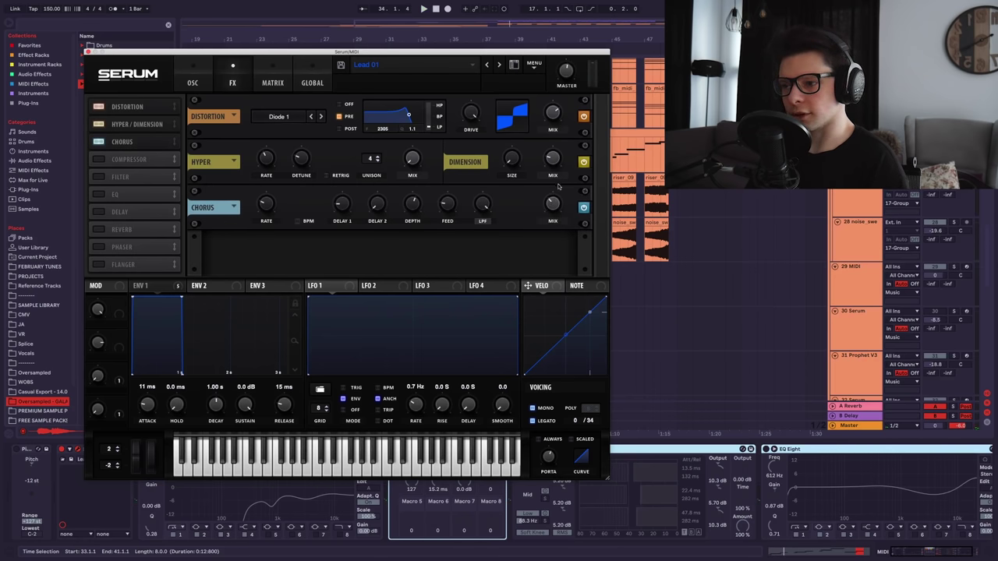
# - Turn on the Compressor and the High 12 Filter in the lead's effects
pyautogui.click(98, 159)
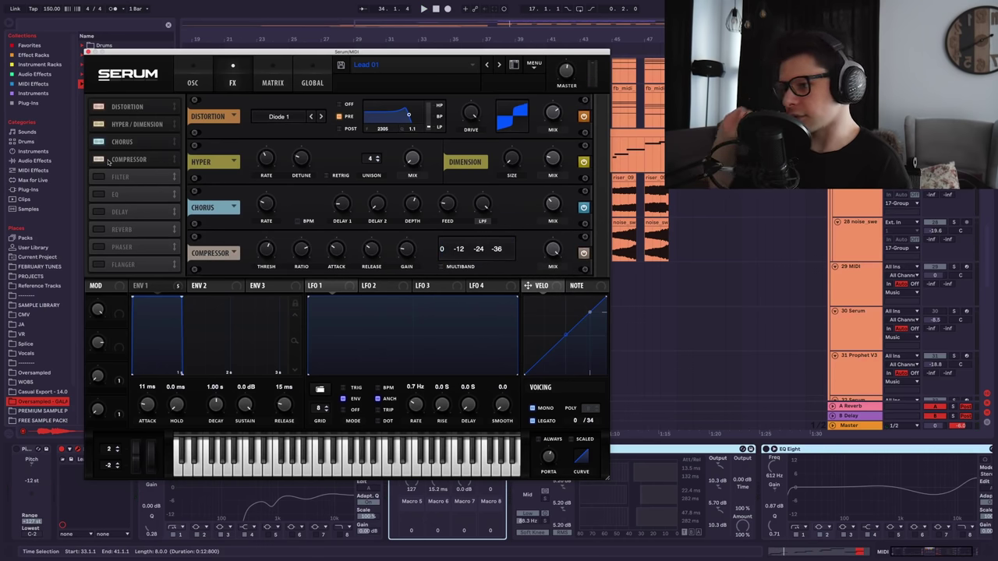
pyautogui.click(99, 177)
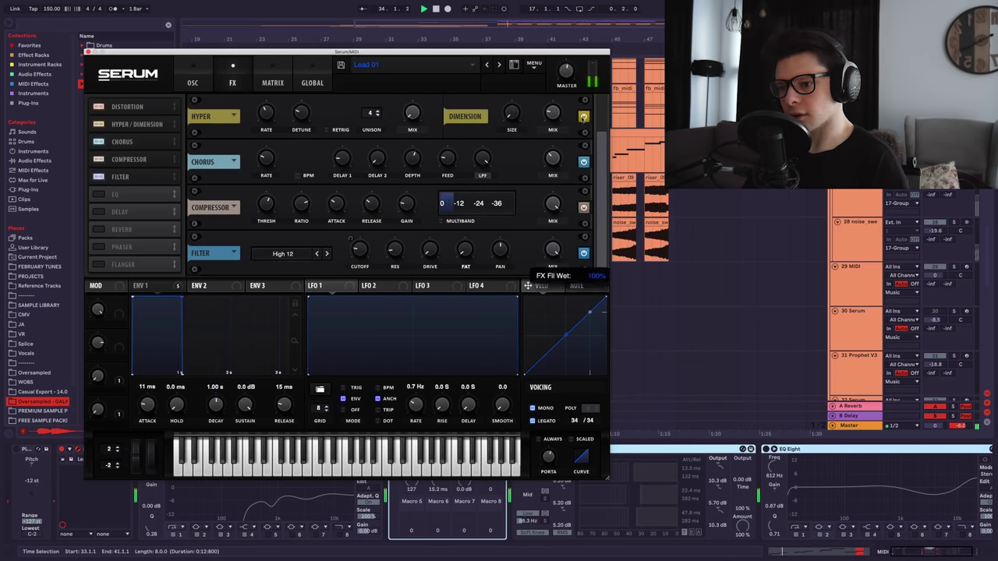
# - Stop playback and turn on the EQ in the Serum lead's effects
pyautogui.press('space')
pyautogui.moveTo(602, 166); pyautogui.dragTo(602, 130)
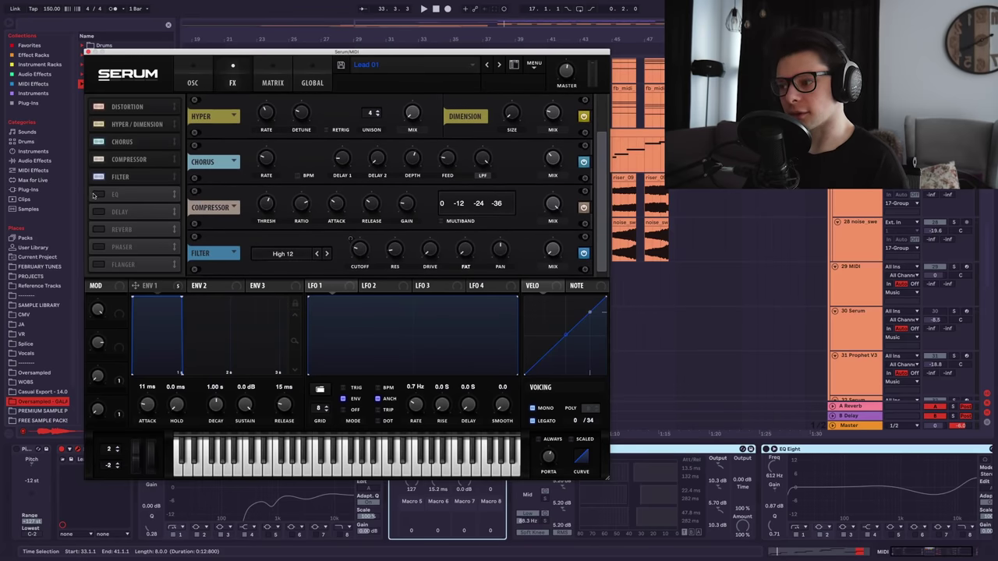
pyautogui.click(94, 195)
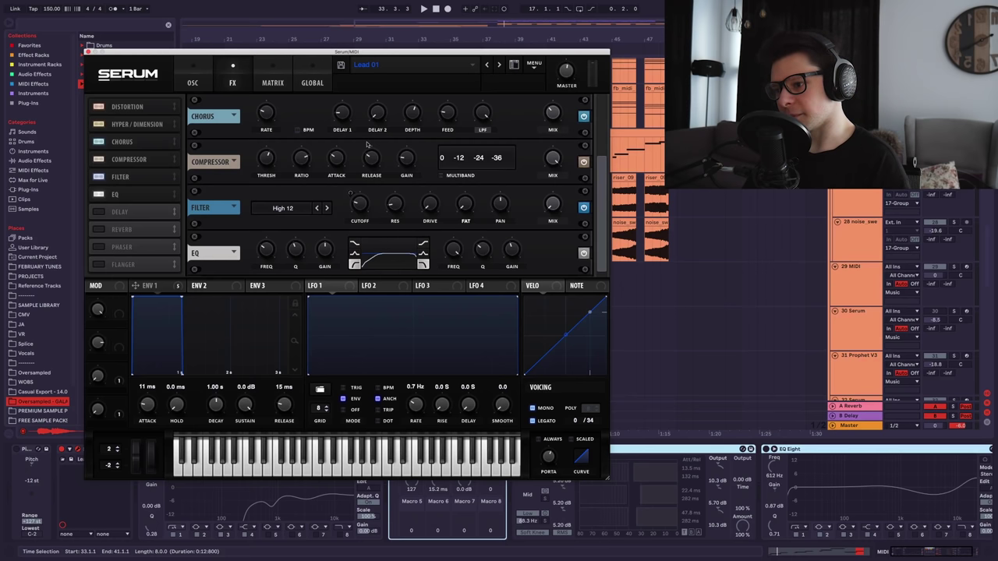
# - Compare the lead with the effects Filter off and on while playing from bar 33, leaving the Filter off
pyautogui.click(99, 179)
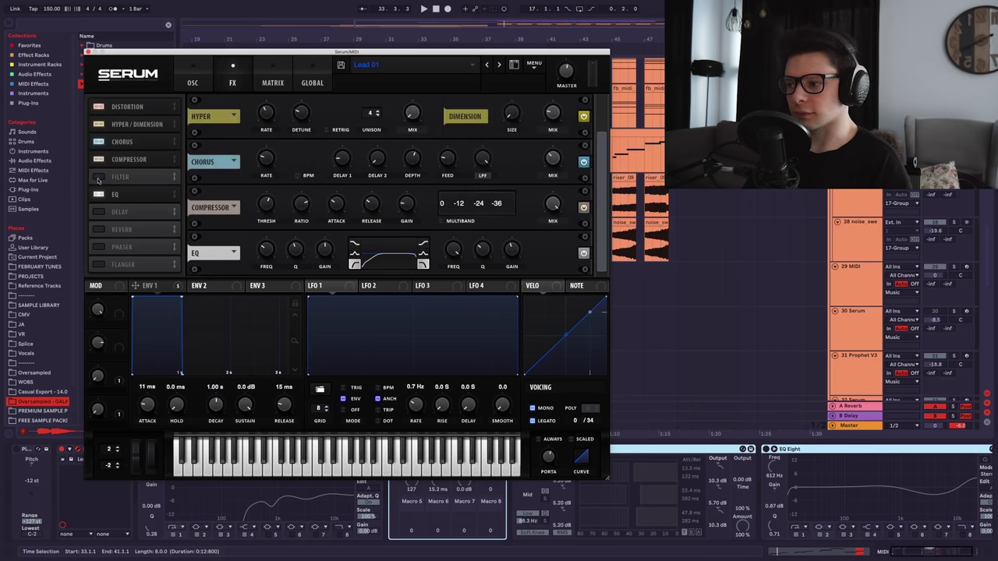
pyautogui.press('space')
pyautogui.click(98, 178)
pyautogui.click(98, 178)
pyautogui.click(98, 178)
pyautogui.click(98, 178)
pyautogui.press('space')
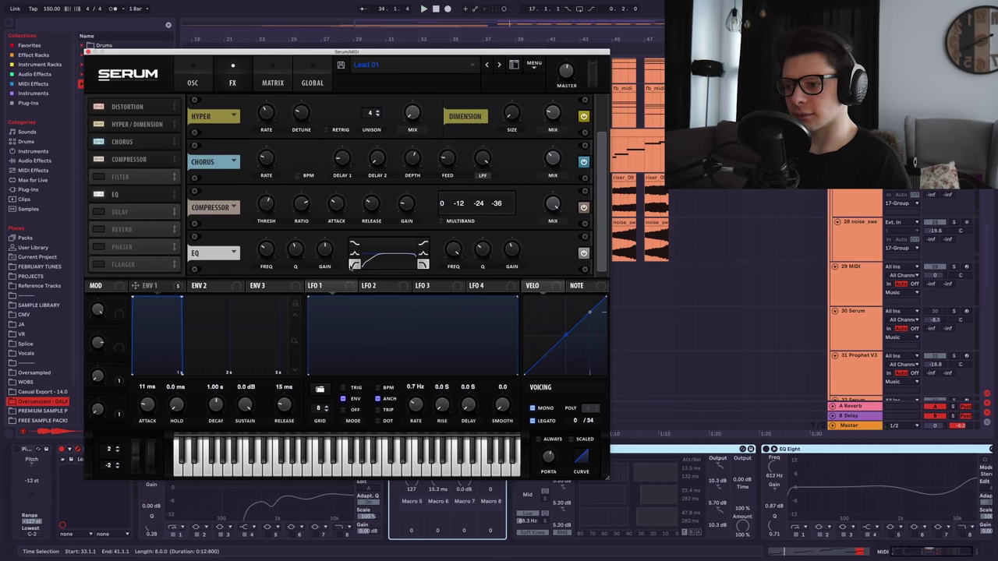
pyautogui.press('space')
pyautogui.press('space')
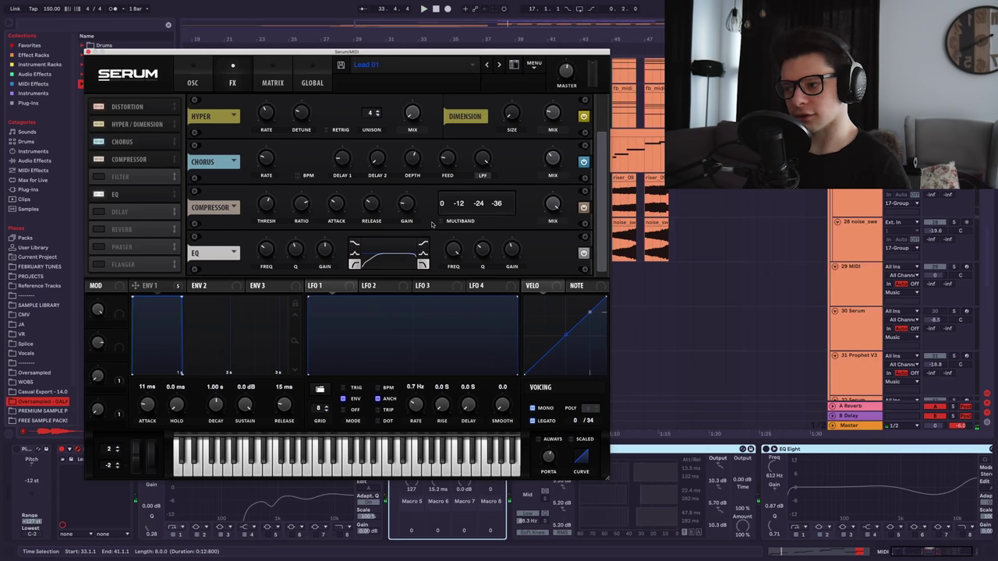
# - Turn on Serum's Delay effect and audition it with playback from bar 33 and short notes from the computer keyboard
pyautogui.click(117, 213)
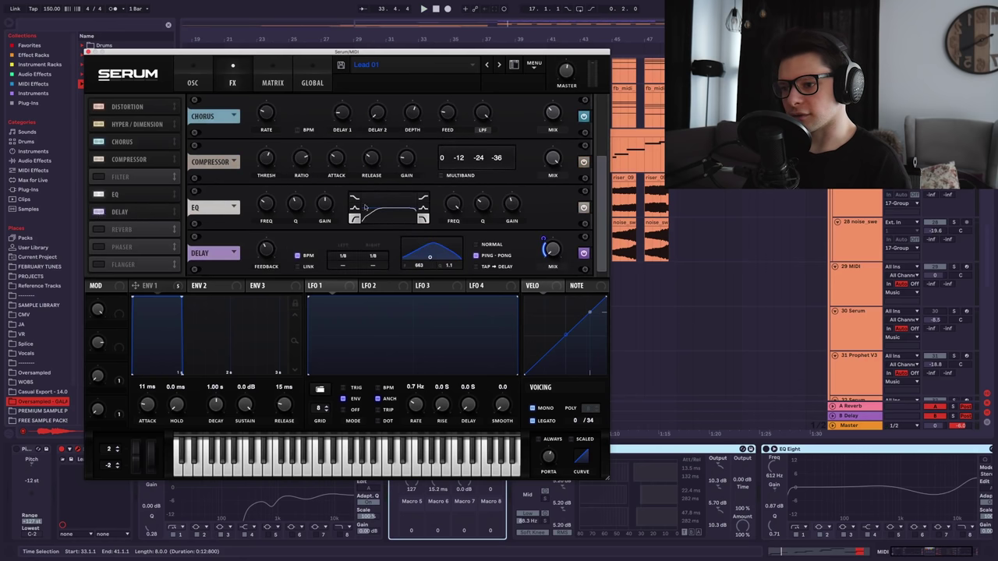
pyautogui.press('space')
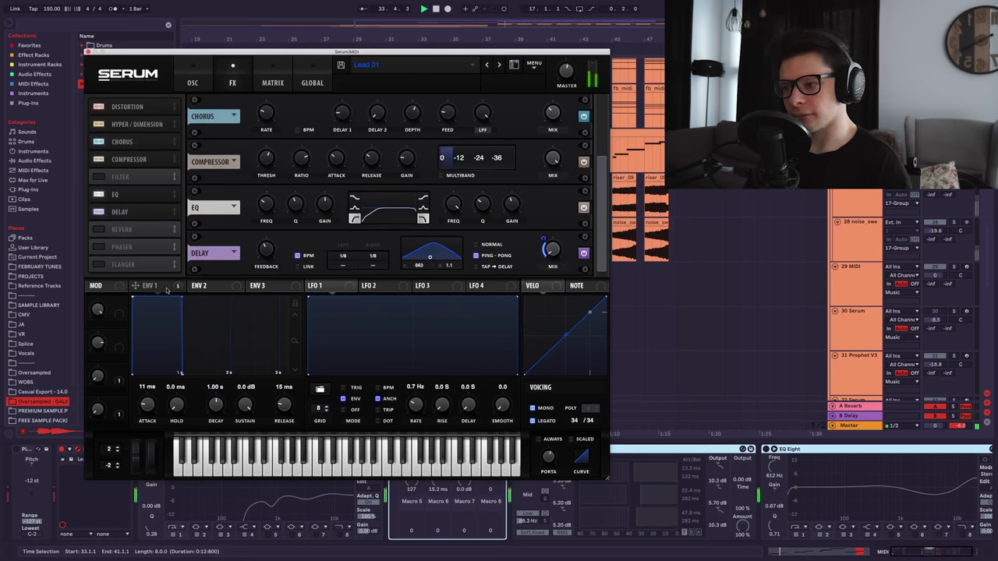
pyautogui.press('space')
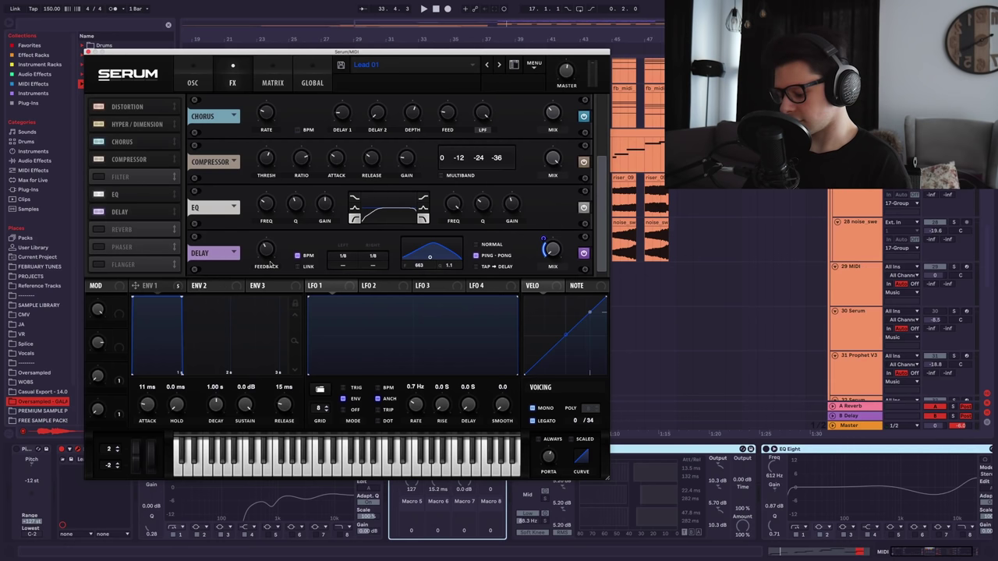
pyautogui.press('d')
pyautogui.press('c')
pyautogui.press('d')
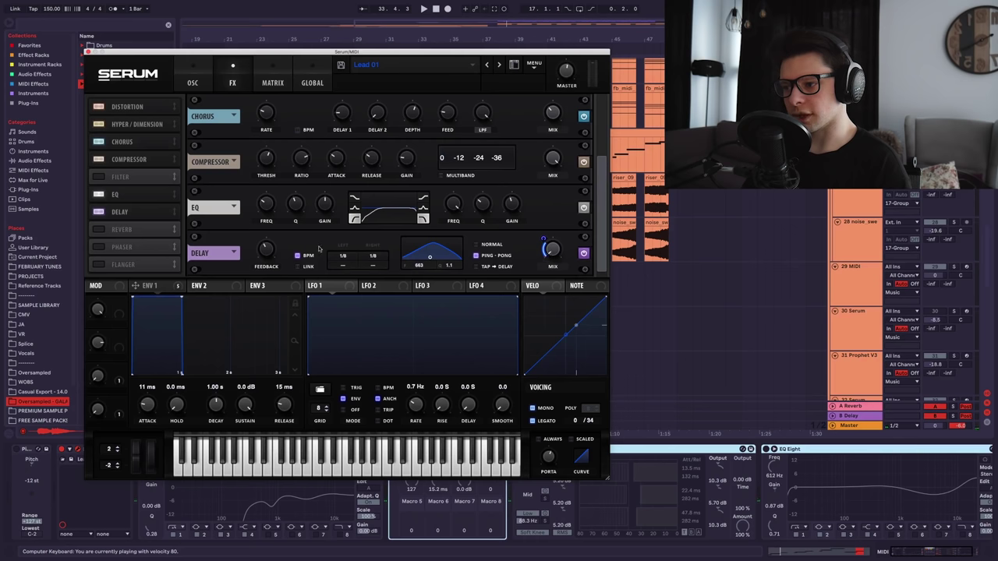
# - Turn on Serum's Reverb effect and audition it with short keyboard notes and playback from bar 33
pyautogui.click(97, 229)
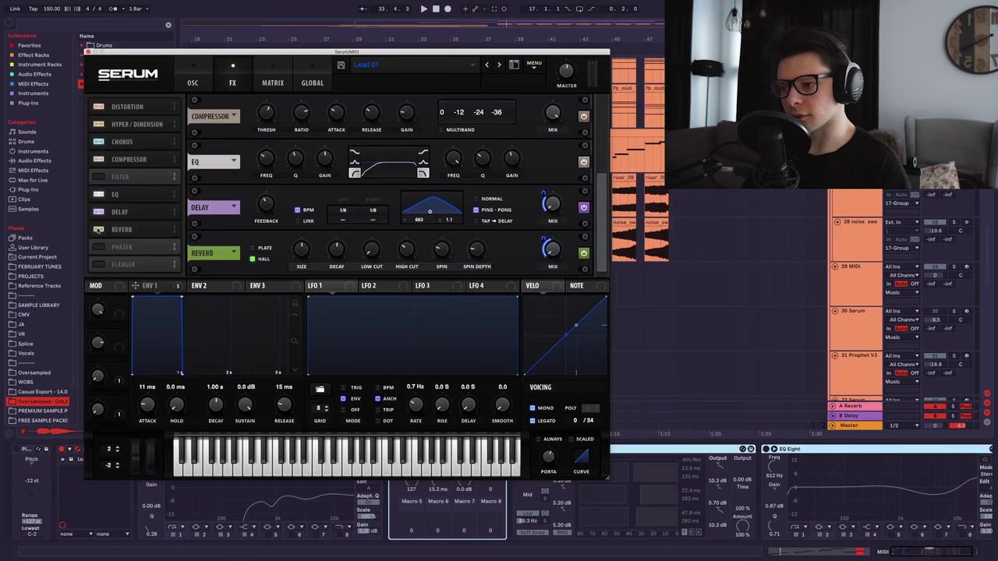
pyautogui.press('d')
pyautogui.press('d')
pyautogui.press('d')
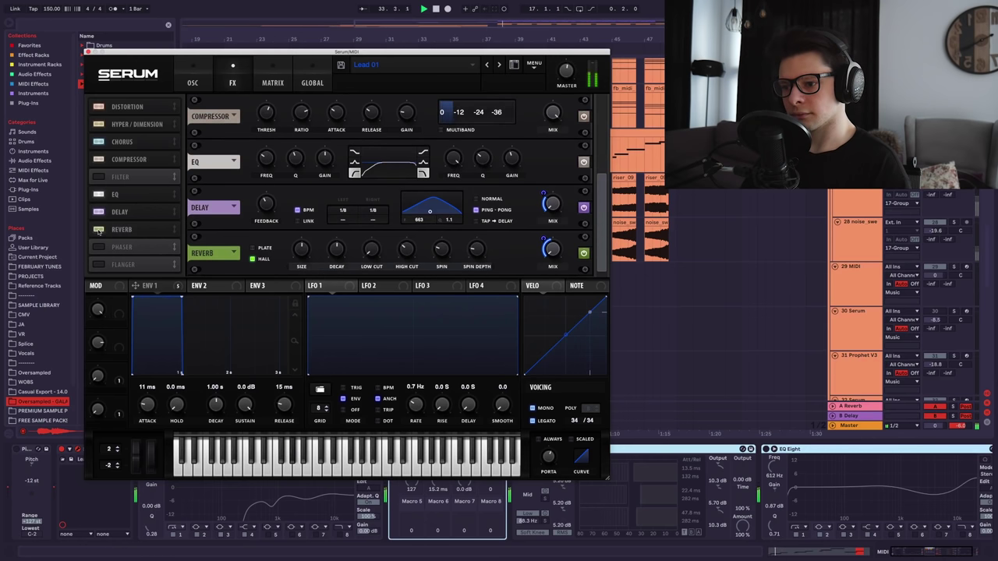
pyautogui.press('space')
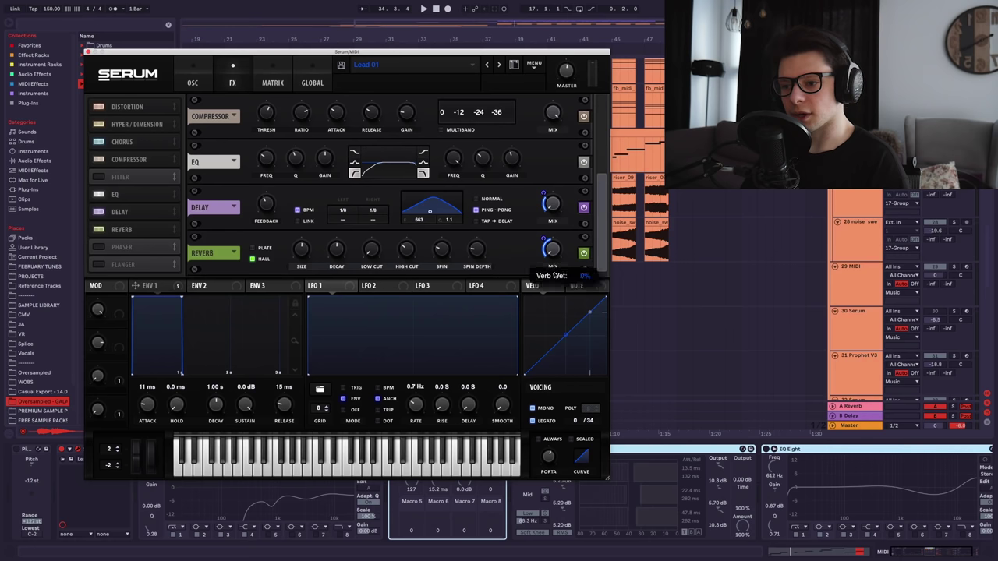
# - Examine the Env 1 modulation on the reverb's mix and play the lead briefly
pyautogui.moveTo(553, 259)
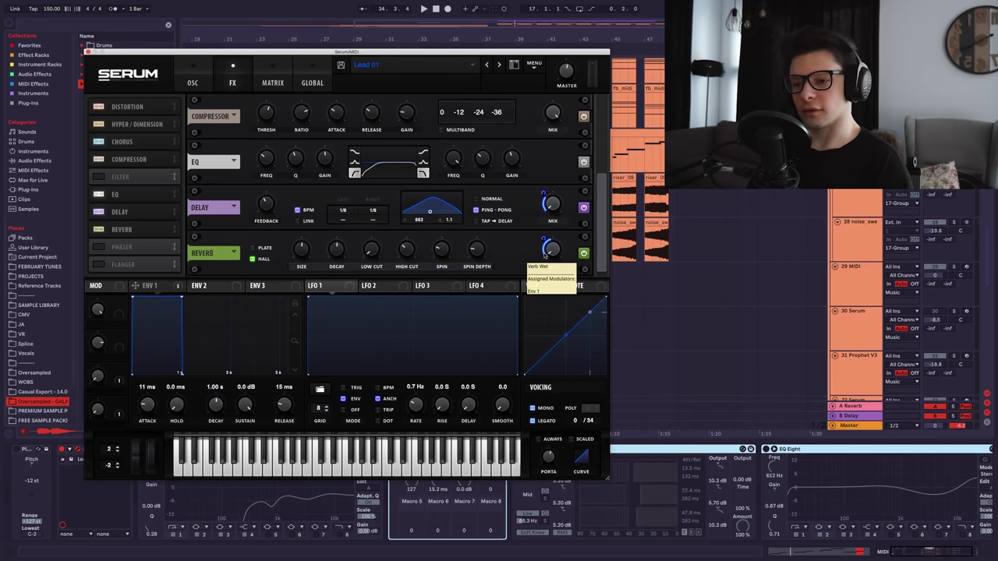
pyautogui.moveTo(555, 254); pyautogui.dragTo(558, 247)
pyautogui.press('space')
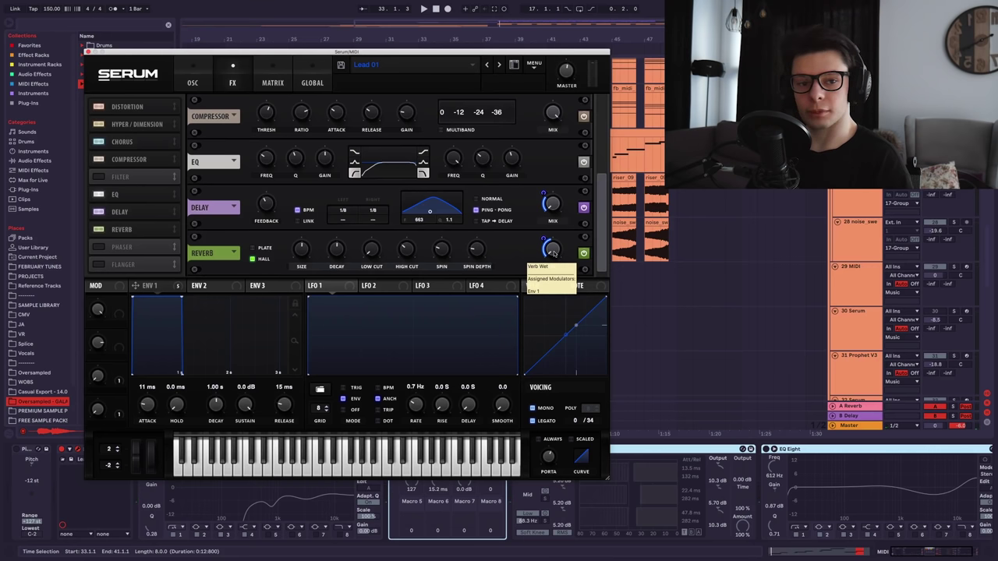
pyautogui.moveTo(551, 251); pyautogui.dragTo(547, 211)
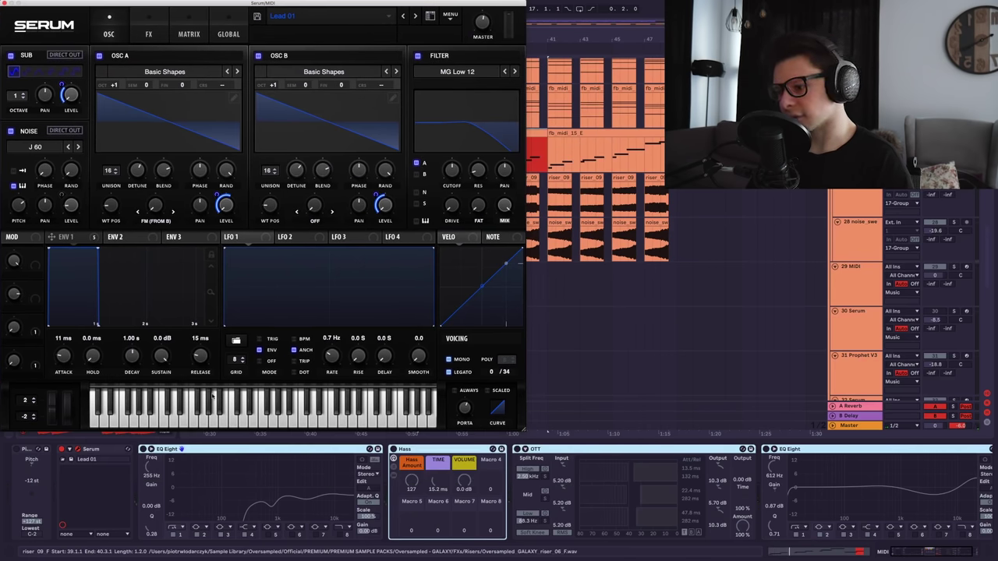
# - Turn on the lead's first EQ Eight, play from bar 33 and briefly bypass Serum's MG Low 12 filter
pyautogui.click(144, 449)
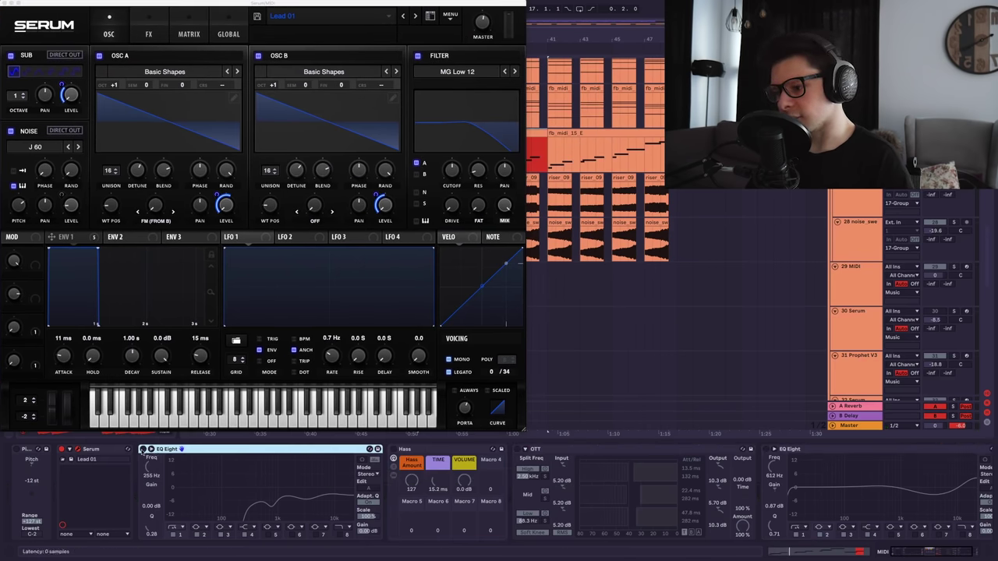
pyautogui.click(224, 473)
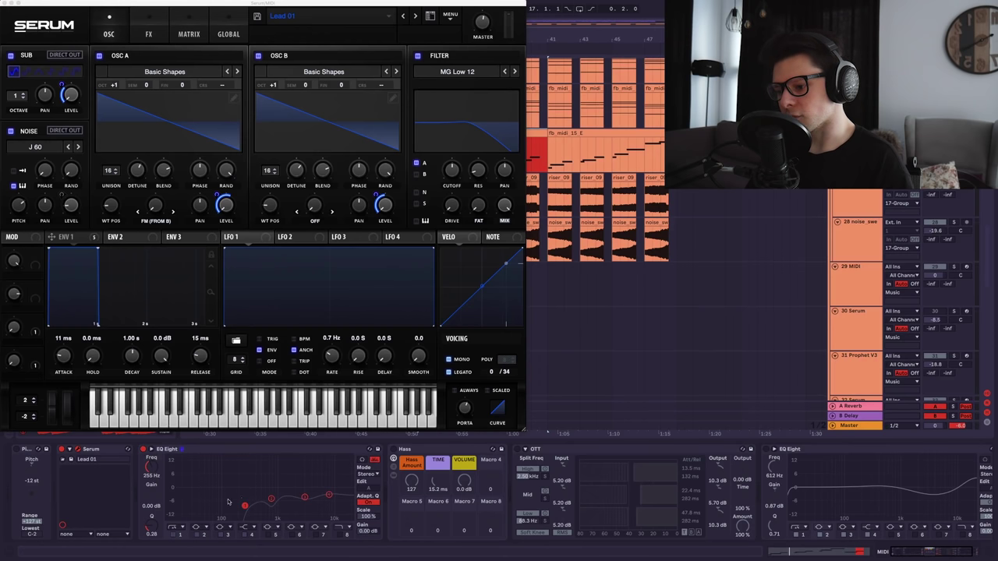
pyautogui.press('space')
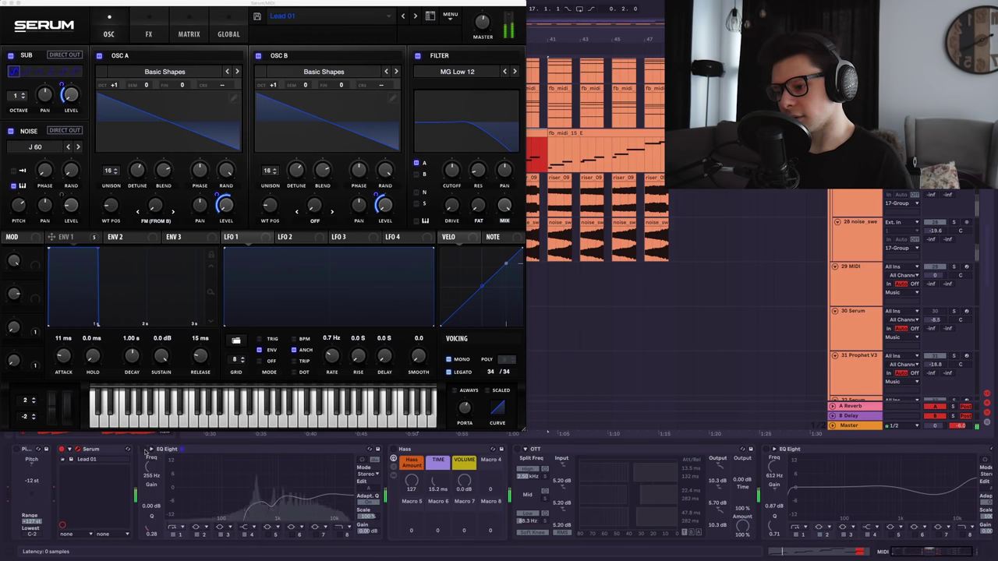
pyautogui.click(418, 55)
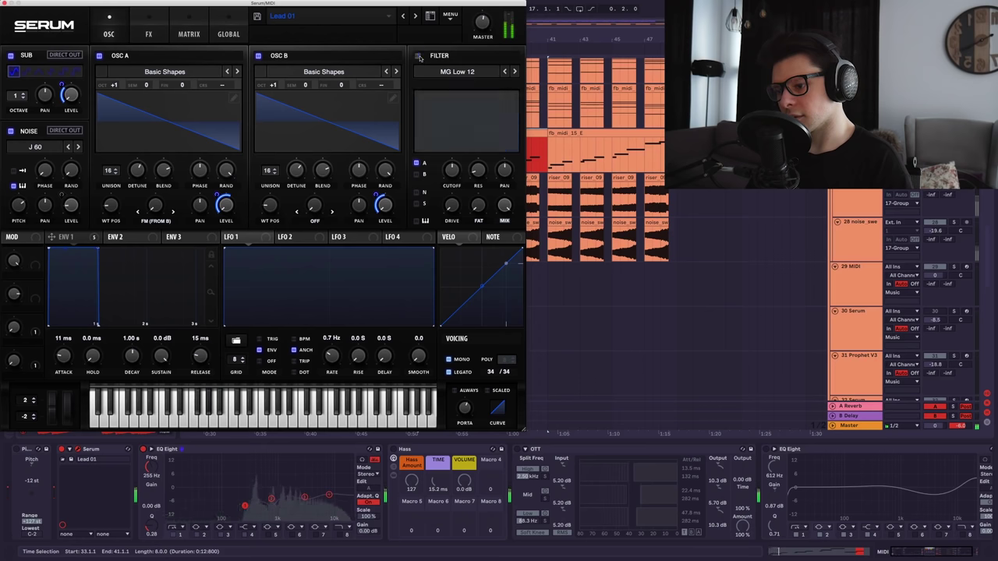
pyautogui.click(418, 55)
# - Turn on the Hass rack and the OTT on the lead track during playback from bar 33
pyautogui.click(395, 457)
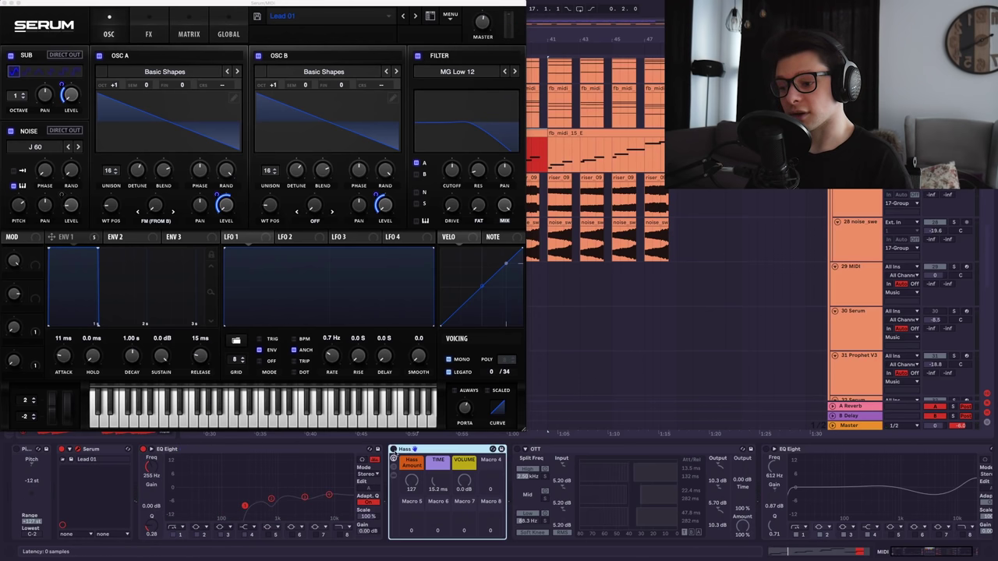
pyautogui.press('space')
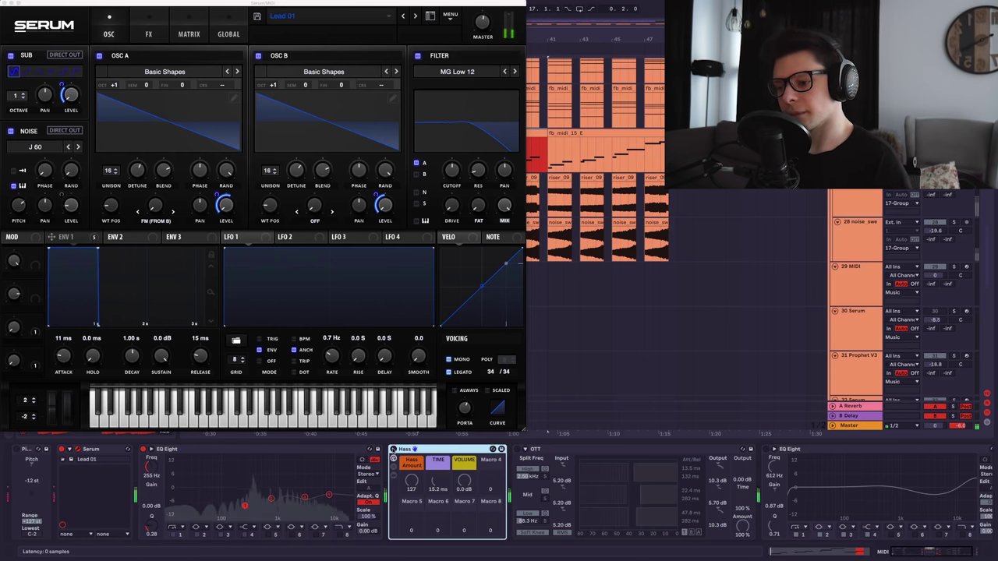
pyautogui.click(393, 449)
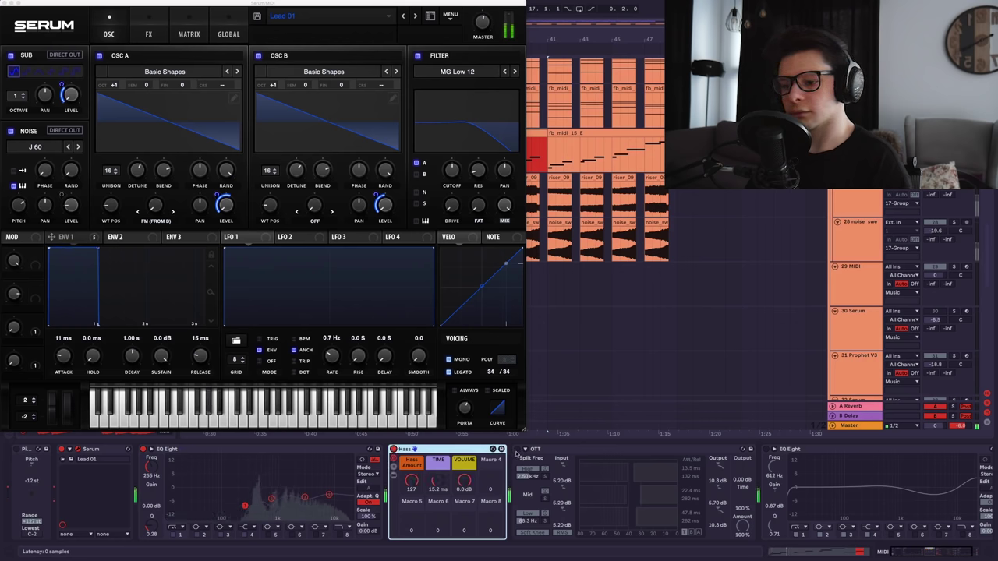
pyautogui.click(517, 450)
pyautogui.press('space')
# - Turn on the lead's final EQ Eight after OTT and play the lead unsoloed with the other tracks
pyautogui.moveTo(901, 551); pyautogui.dragTo(932, 551)
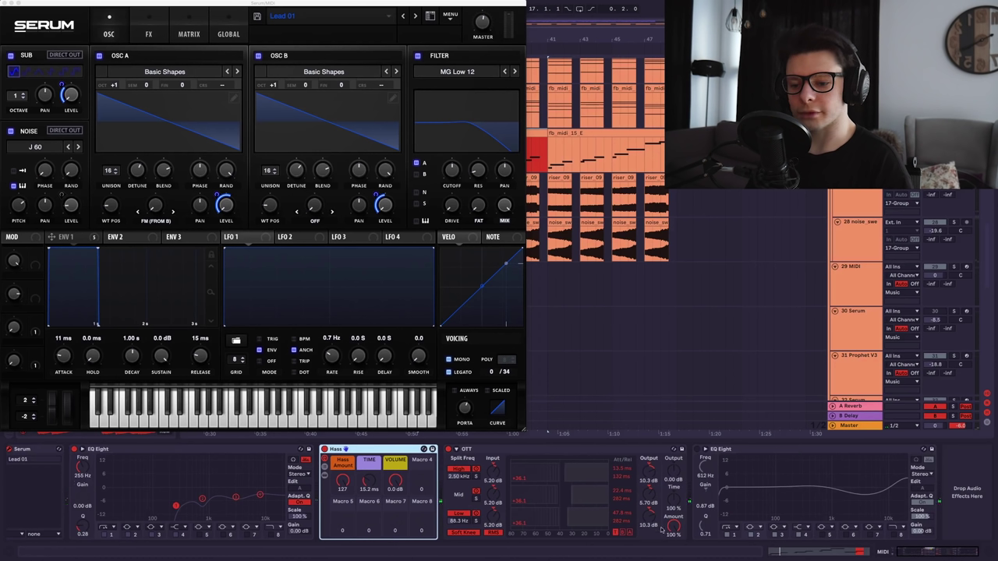
pyautogui.press('space')
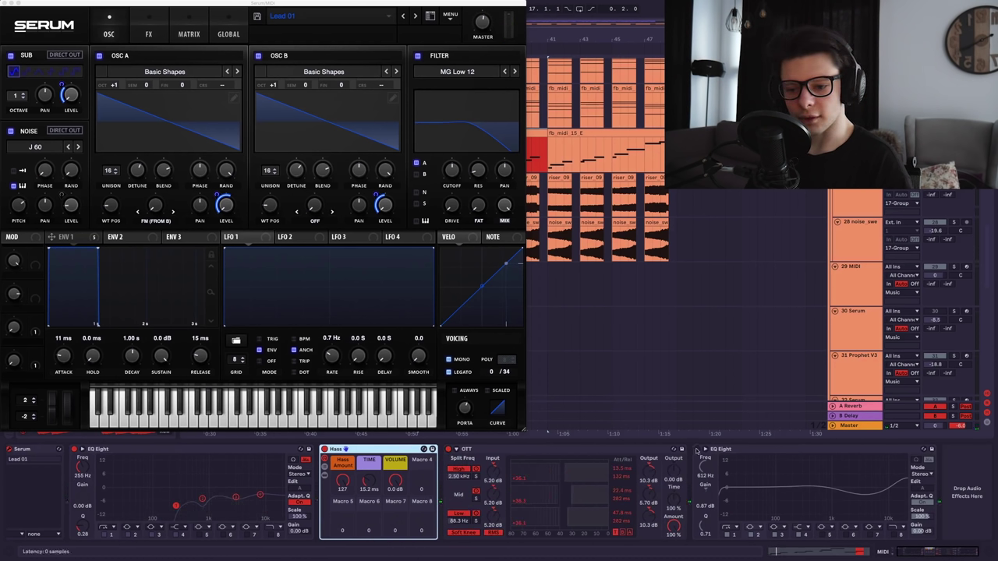
pyautogui.click(696, 451)
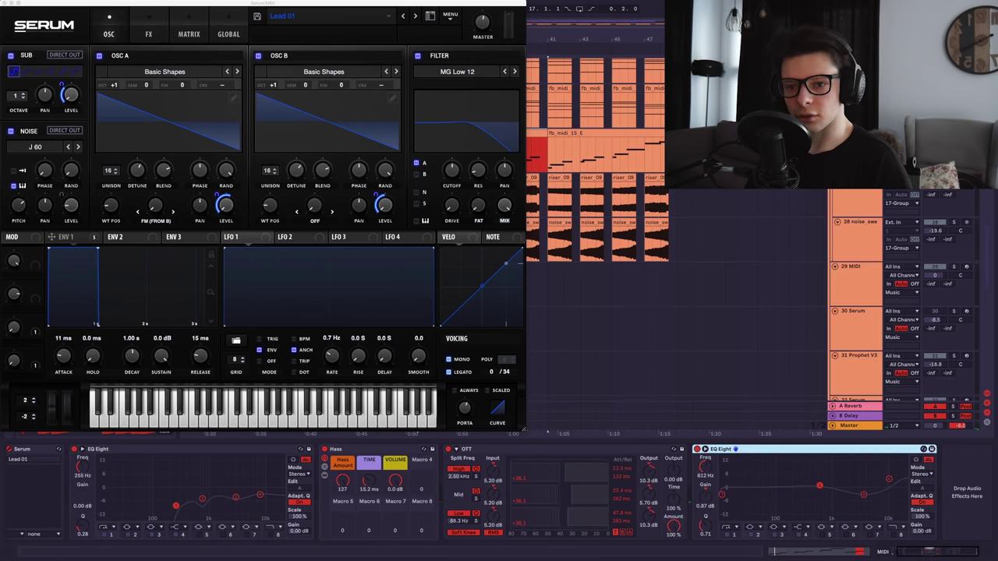
pyautogui.press('s')
pyautogui.press('space')
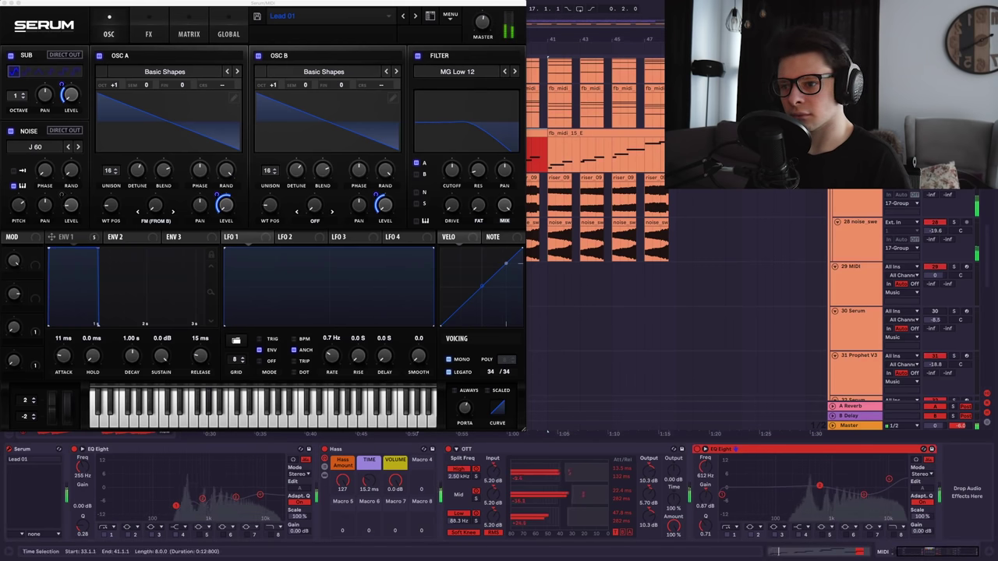
# - Turn off Serum's MG Low 12 filter, stop playback and close the Serum window
pyautogui.click(419, 56)
pyautogui.press('space')
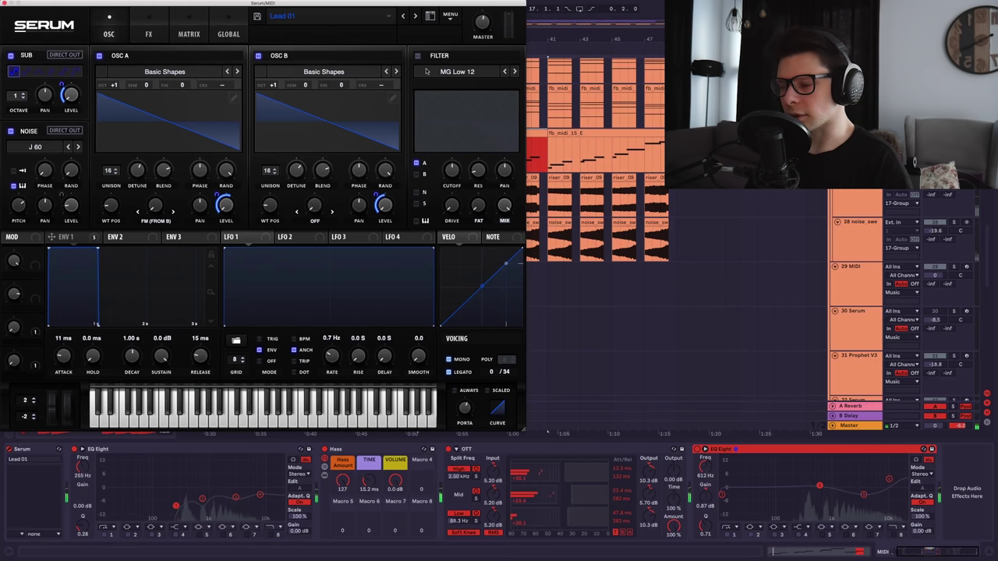
pyautogui.click(4, 4)
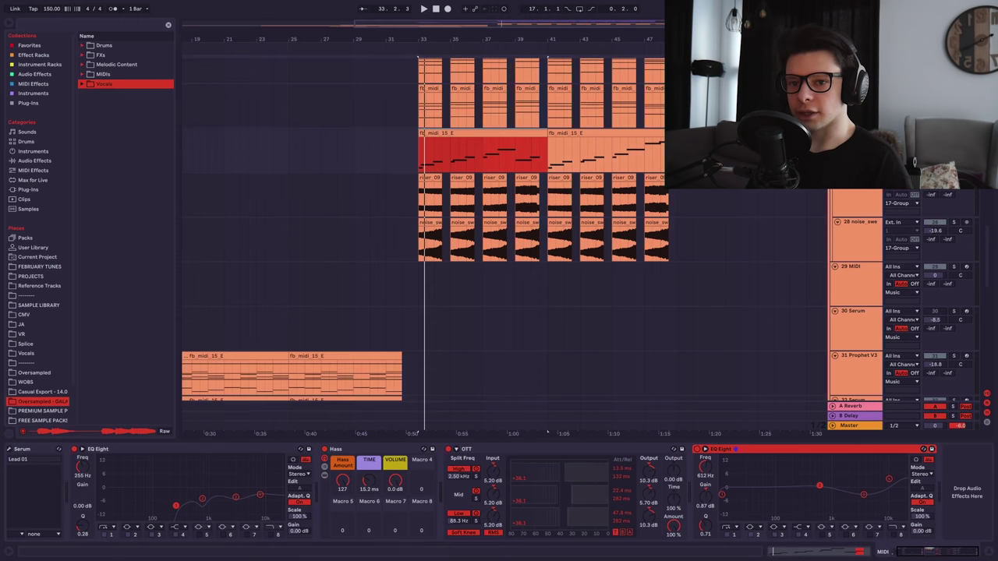
# - Play the drop with all tracks from bar 33 and hide the device view
pyautogui.moveTo(227, 472); pyautogui.dragTo(246, 471)
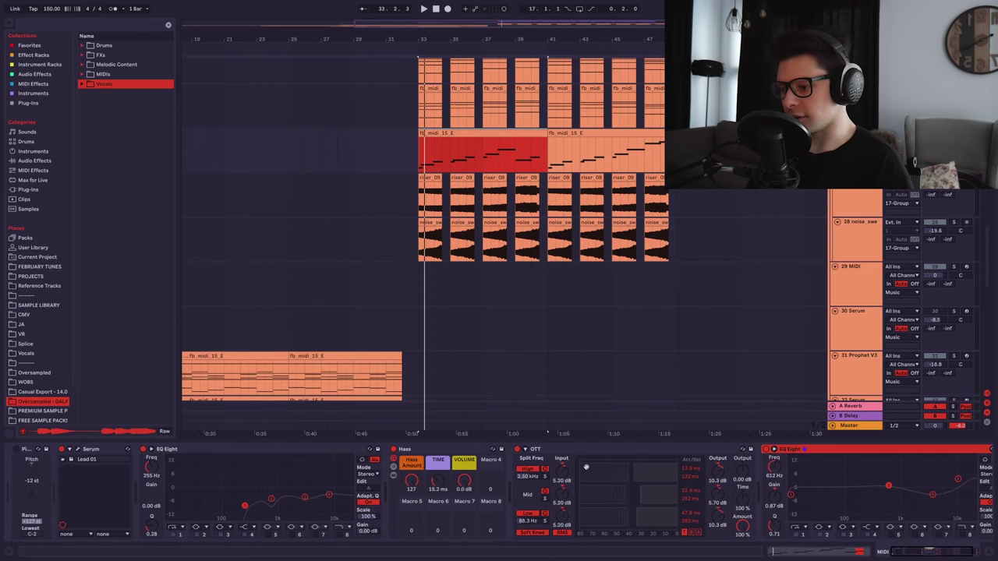
pyautogui.press('space')
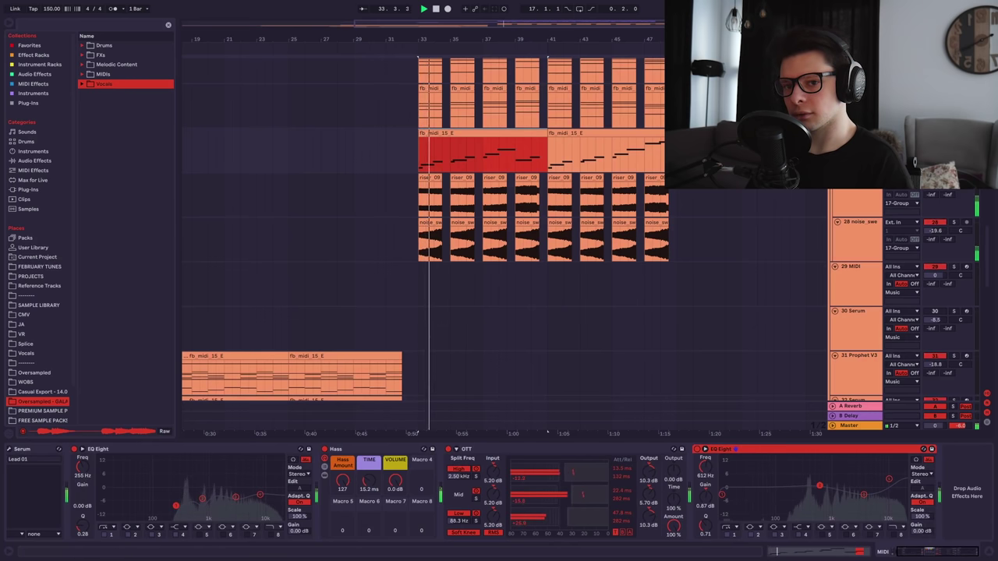
pyautogui.scroll(3, 643, 240)
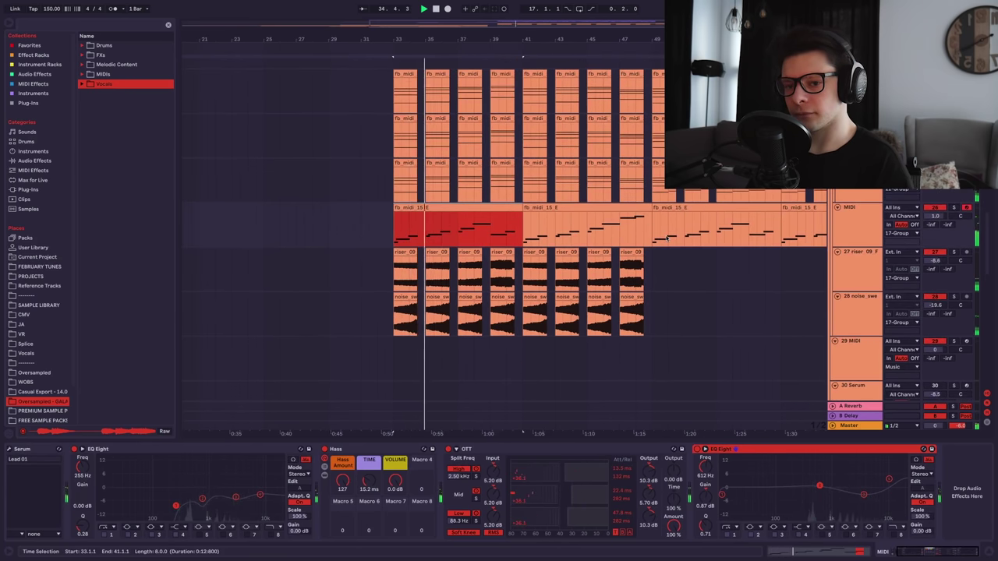
pyautogui.scroll(-4, 643, 239)
pyautogui.moveTo(643, 239); pyautogui.dragTo(663, 156)
pyautogui.hotkey('ctrl', 'alt', 'l')
# - Locate the drop's vox clip, stop playback and place the insert marker at 34.4.1 on it
pyautogui.moveTo(671, 434); pyautogui.dragTo(673, 180)
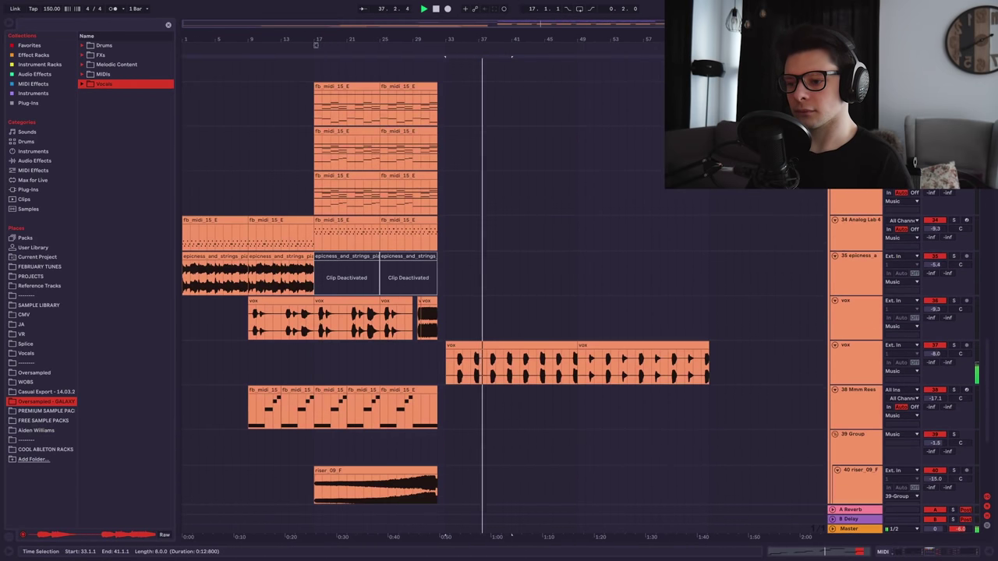
pyautogui.scroll(-4, 503, 297)
pyautogui.scroll(3, 532, 261)
pyautogui.press('space')
pyautogui.scroll(3, 470, 225)
pyautogui.click(490, 222)
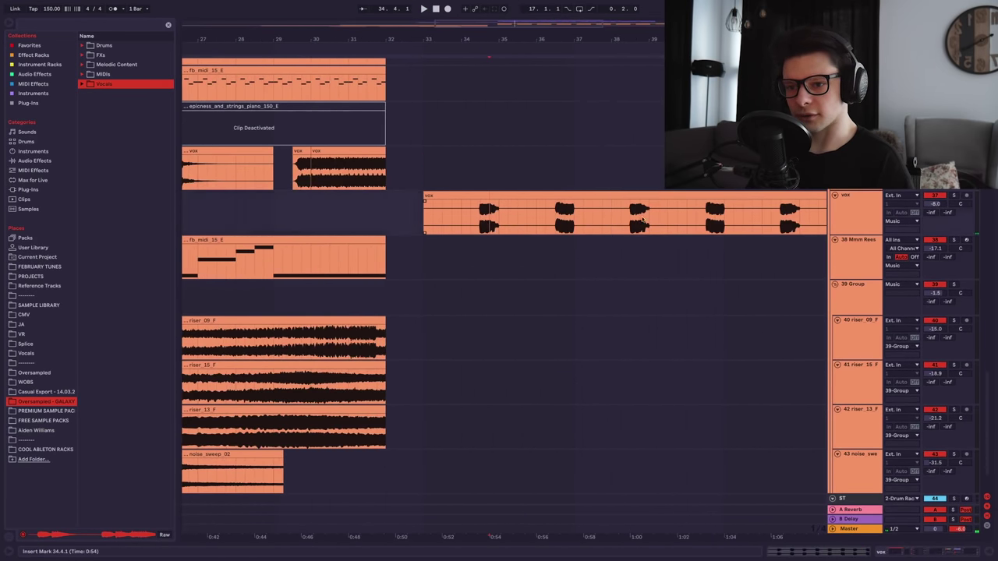
# - Play the drop from the Dirty Saw range 33.1.1 to 34.3.1, then from the chord gap 34.3.1 to 35.1.1
pyautogui.moveTo(794, 209); pyautogui.dragTo(778, 515)
pyautogui.moveTo(576, 234); pyautogui.dragTo(598, 444)
pyautogui.scroll(3, 470, 257)
pyautogui.scroll(2, 421, 225)
pyautogui.moveTo(360, 222); pyautogui.dragTo(449, 219)
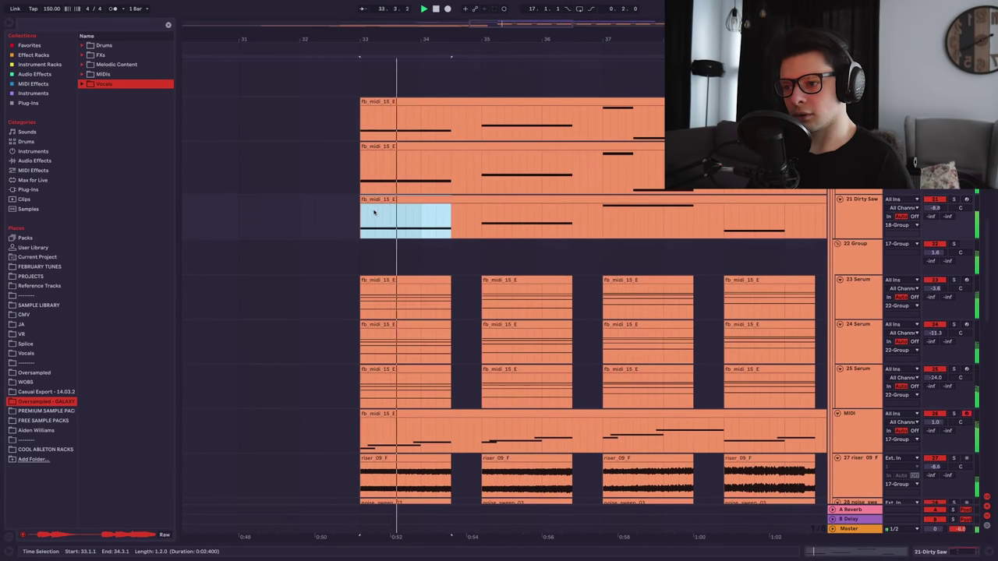
pyautogui.press('space')
pyautogui.moveTo(460, 230); pyautogui.dragTo(480, 218)
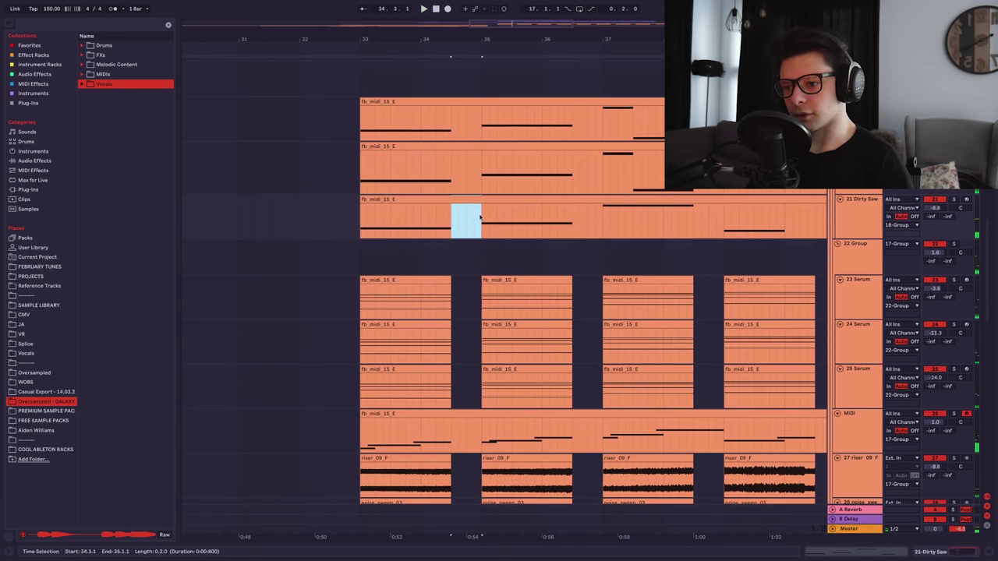
pyautogui.press('space')
# - Look over the arrangement's drop, build-up and vox tracks, and select the Master track
pyautogui.press('-')
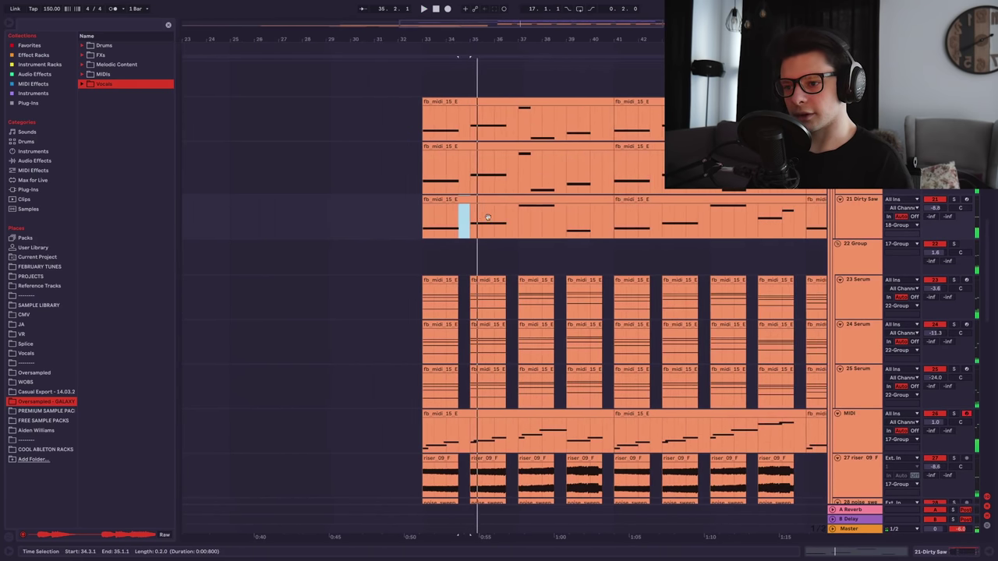
pyautogui.scroll(-3, 500, 208)
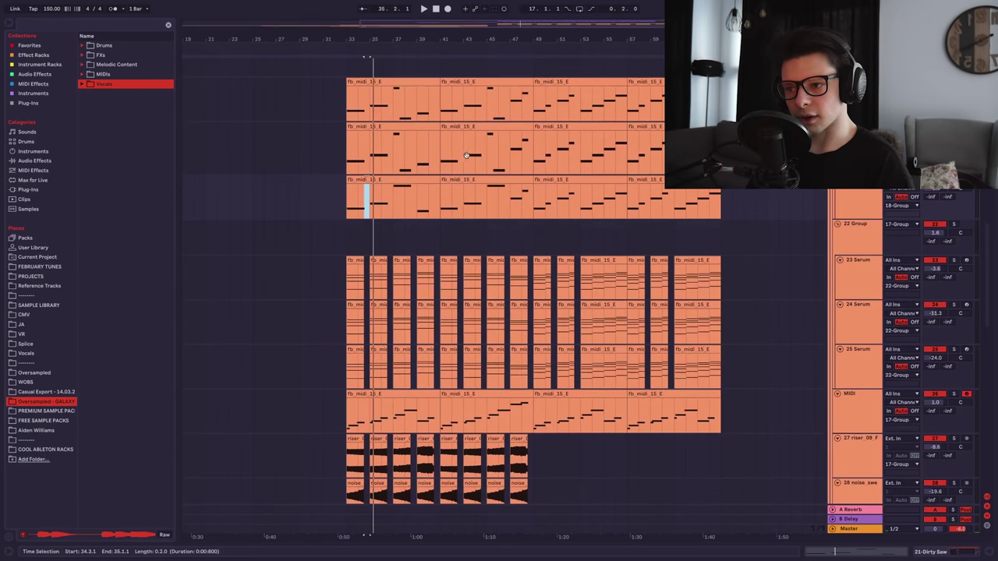
pyautogui.scroll(-8, 413, 415)
pyautogui.scroll(4, 413, 414)
pyautogui.scroll(-5, 429, 401)
pyautogui.moveTo(437, 117); pyautogui.dragTo(441, 361)
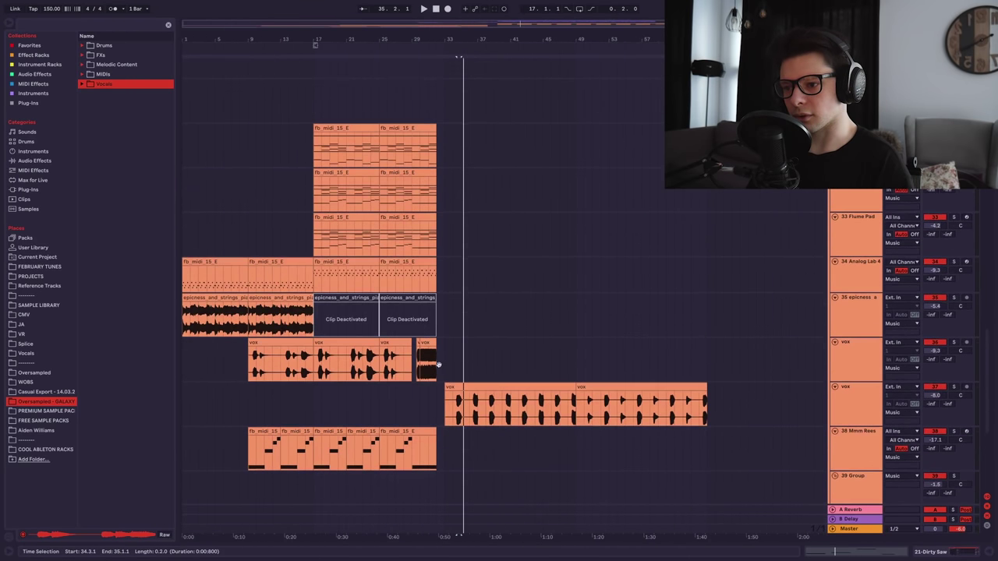
pyautogui.moveTo(499, 72); pyautogui.dragTo(521, 228)
pyautogui.press('+')
pyautogui.scroll(3, 566, 376)
pyautogui.click(850, 529)
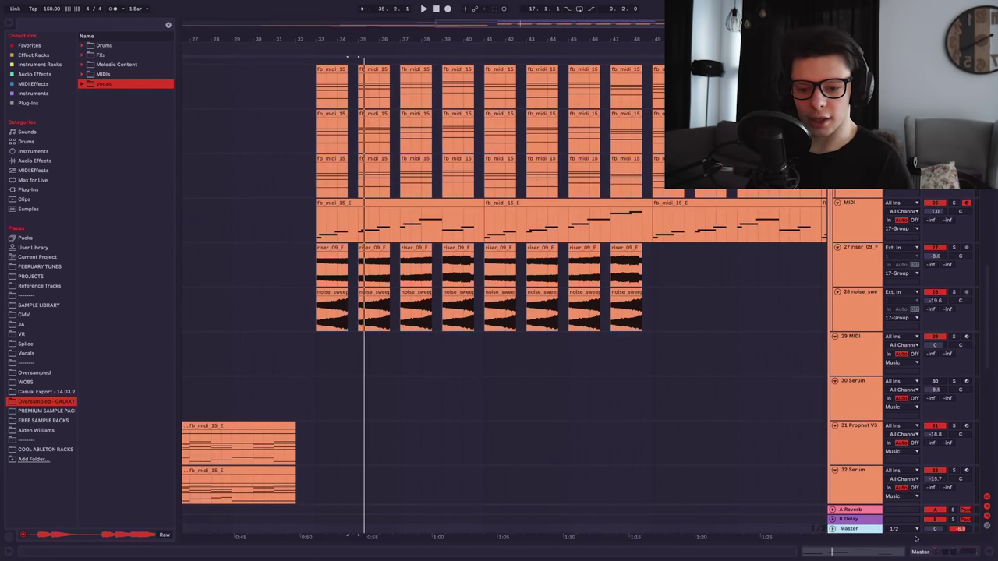